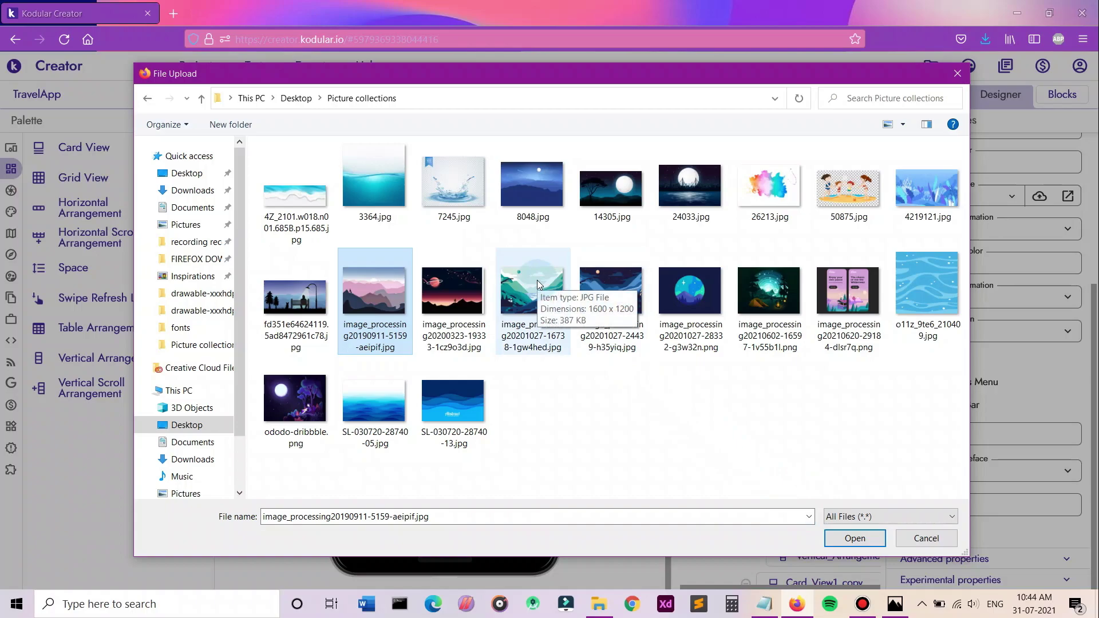
# Choose ododo-dribbble.png from the Picture collections folder and upload it as a project asset.
pyautogui.click(554, 208)
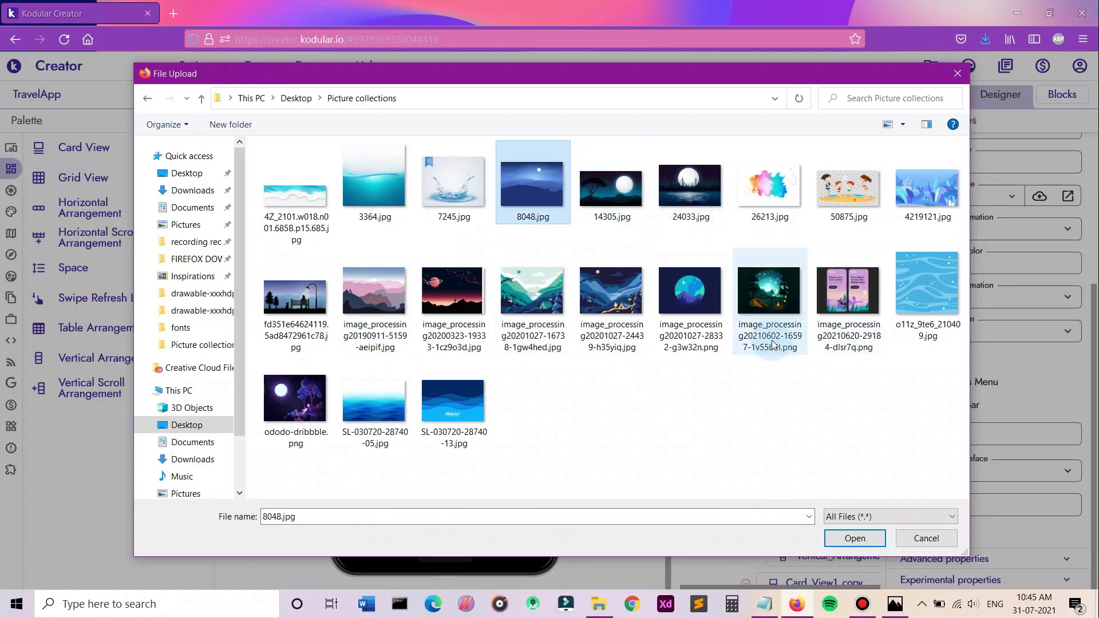
pyautogui.click(309, 431)
pyautogui.click(858, 537)
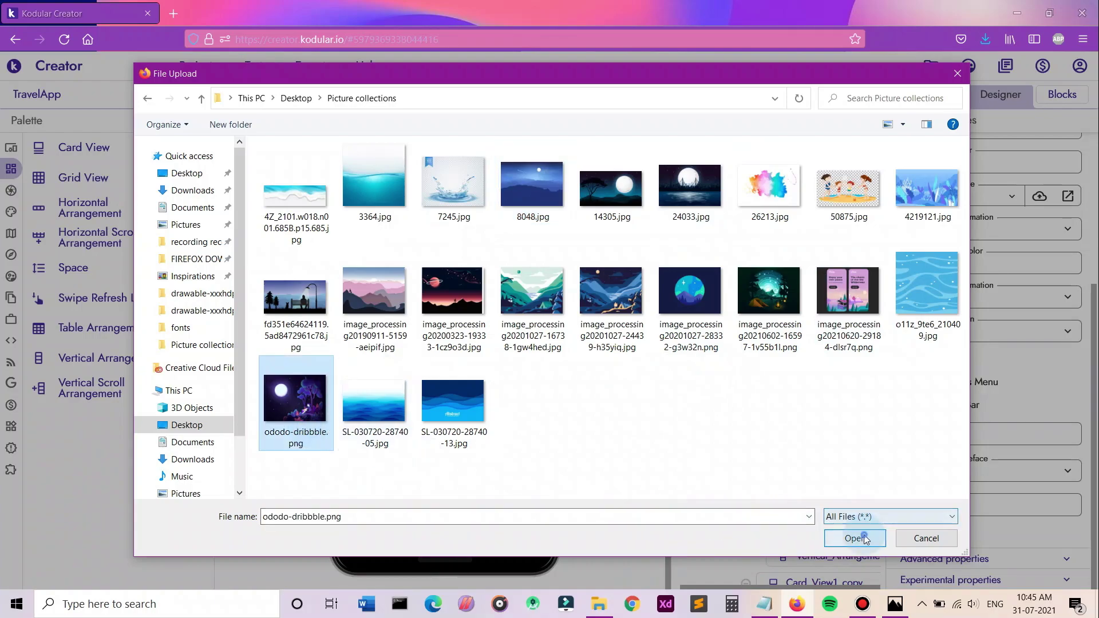
pyautogui.click(643, 419)
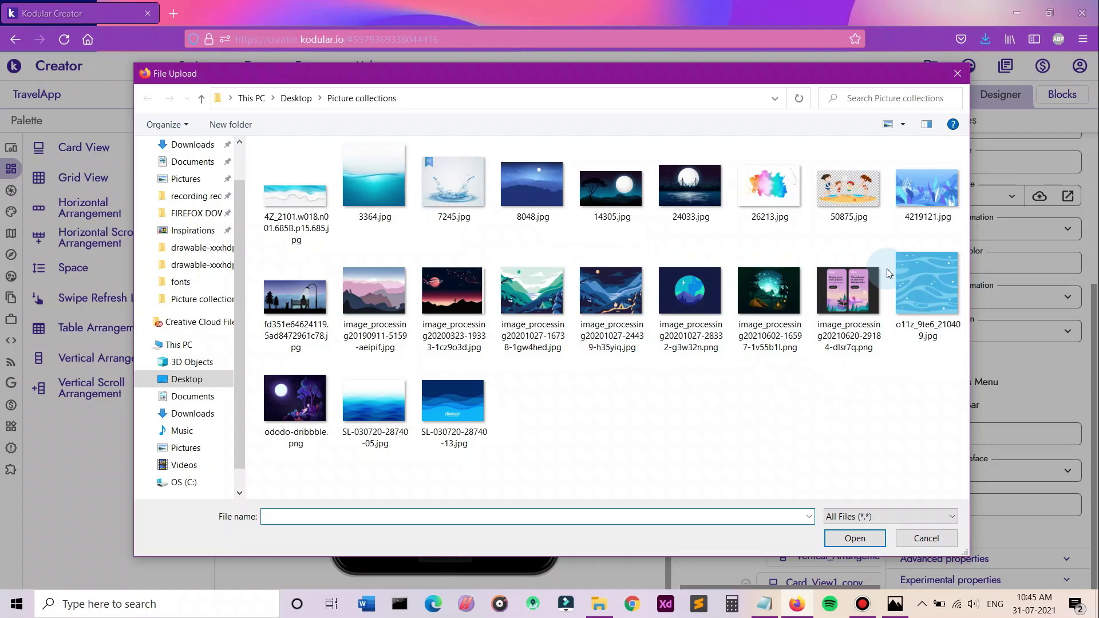
pyautogui.click(707, 321)
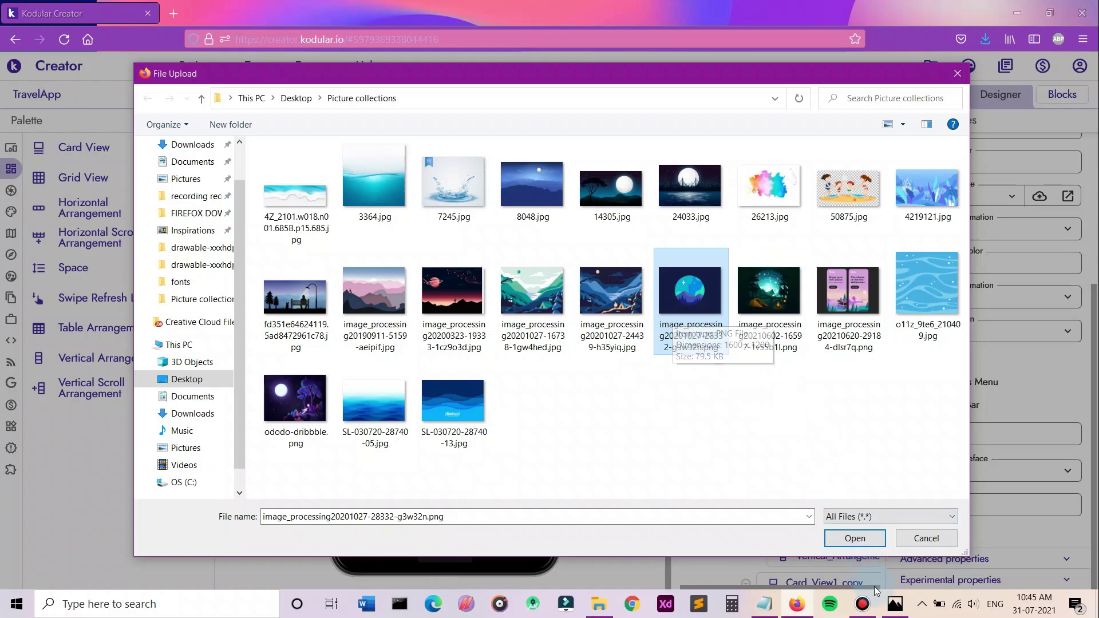
pyautogui.click(855, 538)
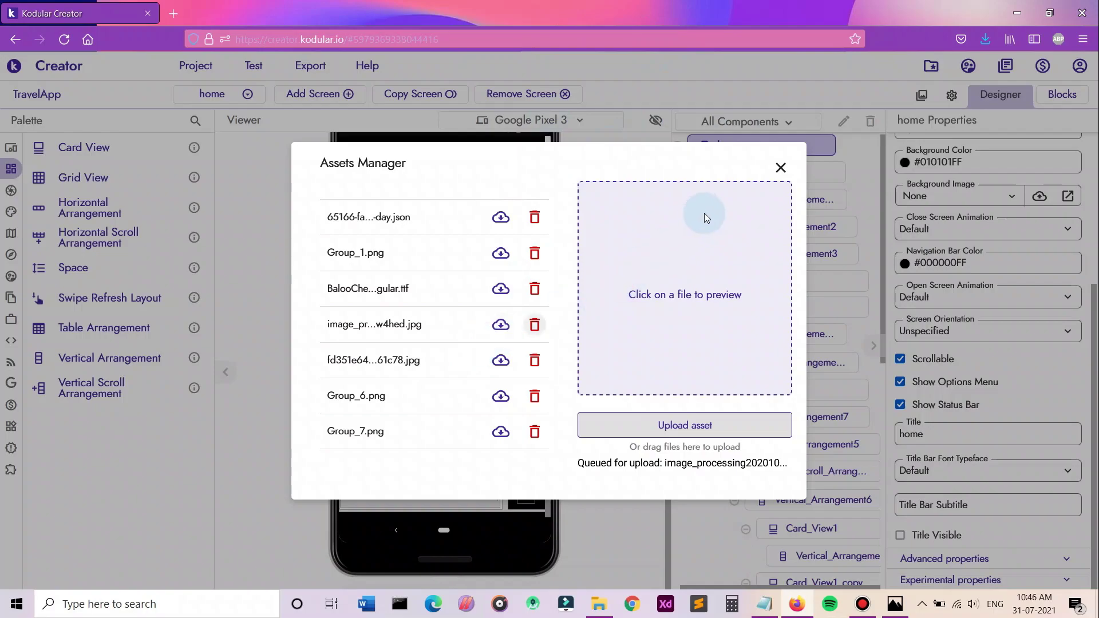
pyautogui.click(781, 168)
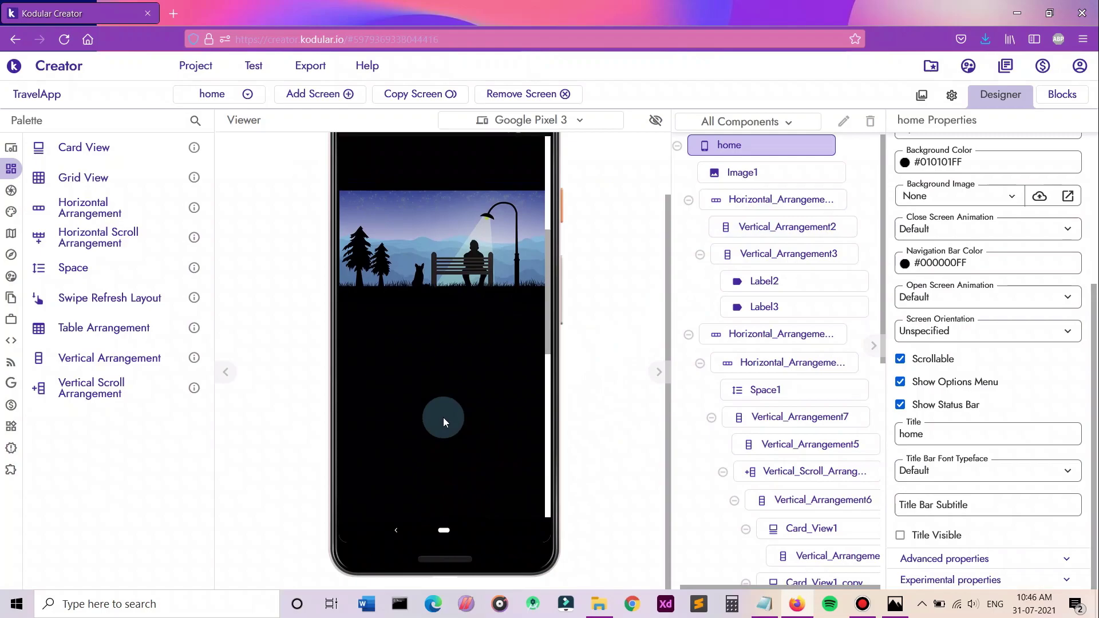
# Add a Space component between the first and second image cards and set its height to 2%.
pyautogui.scroll(-3, 458, 371)
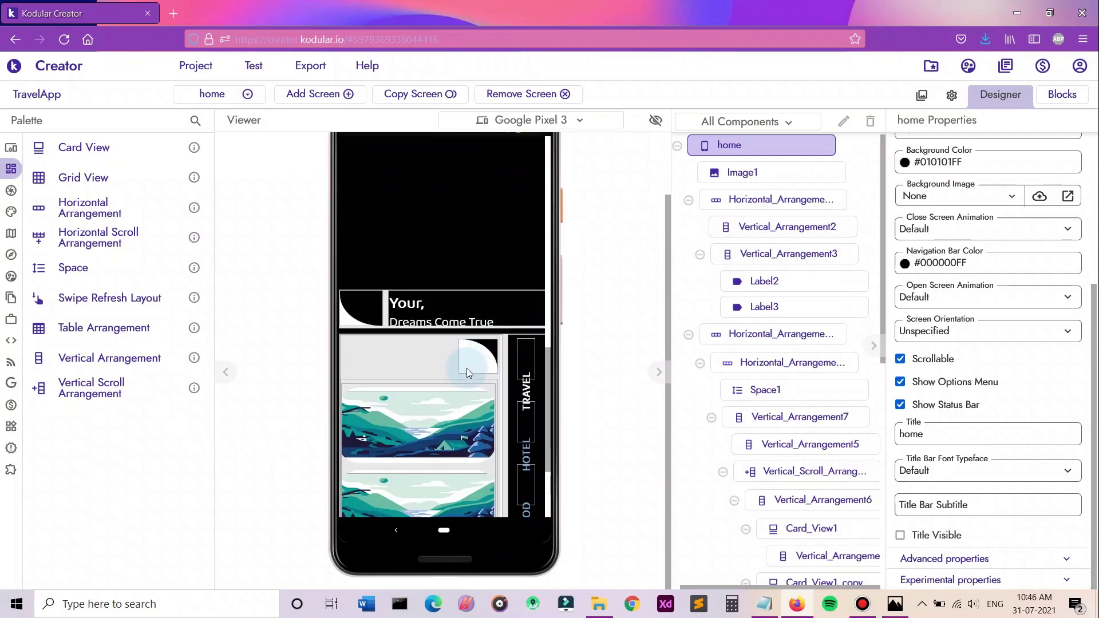
pyautogui.moveTo(147, 269); pyautogui.dragTo(449, 338)
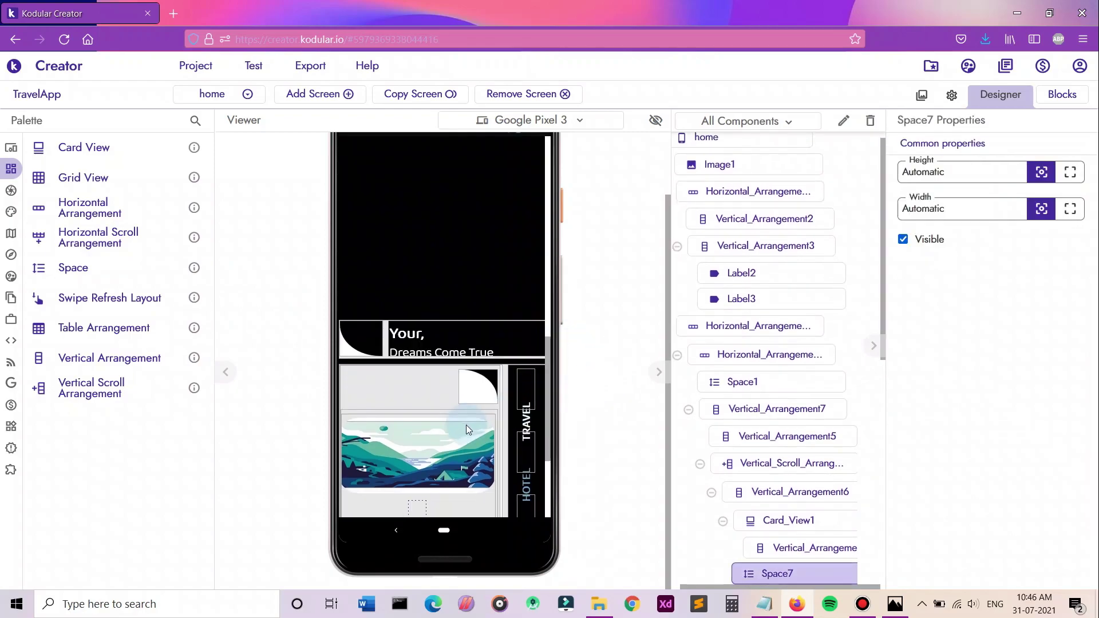
pyautogui.doubleClick(964, 175)
pyautogui.write('2%')
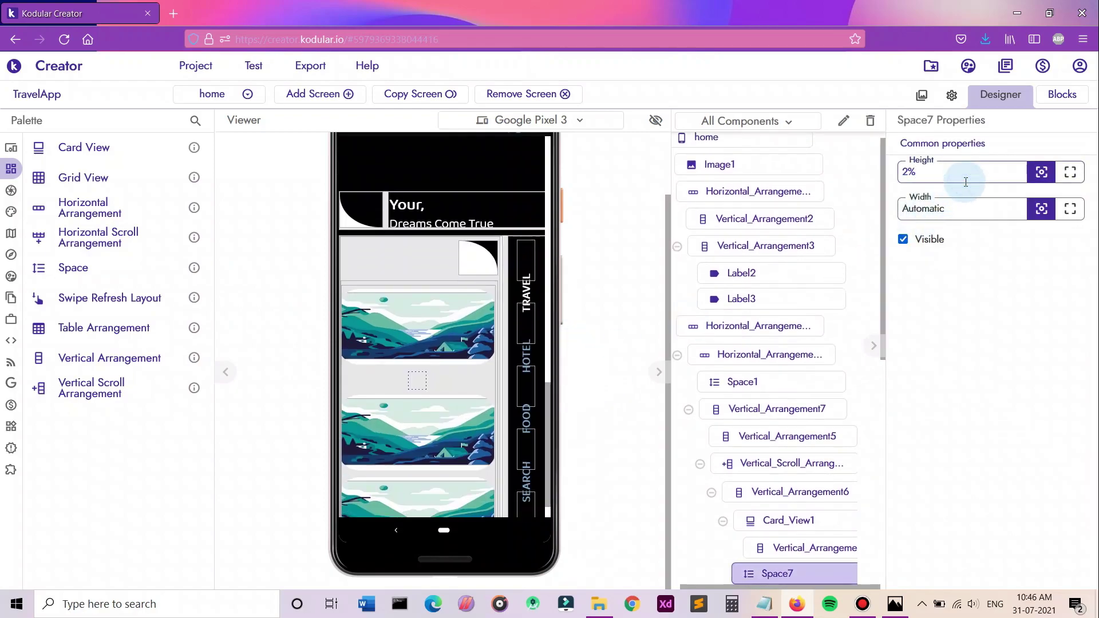
pyautogui.press('Return')
# Add a Space component between the second and third image cards with a height of 2%.
pyautogui.scroll(-1, 441, 354)
pyautogui.scroll(2, 439, 353)
pyautogui.moveTo(74, 269); pyautogui.dragTo(458, 491)
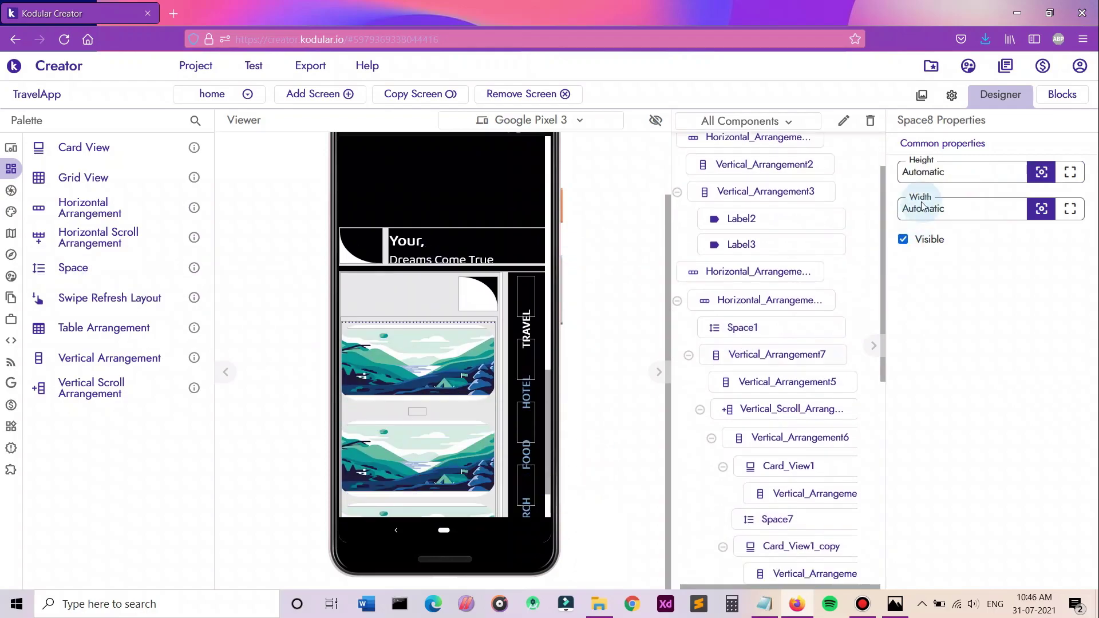
pyautogui.click(962, 166)
pyautogui.write('2%')
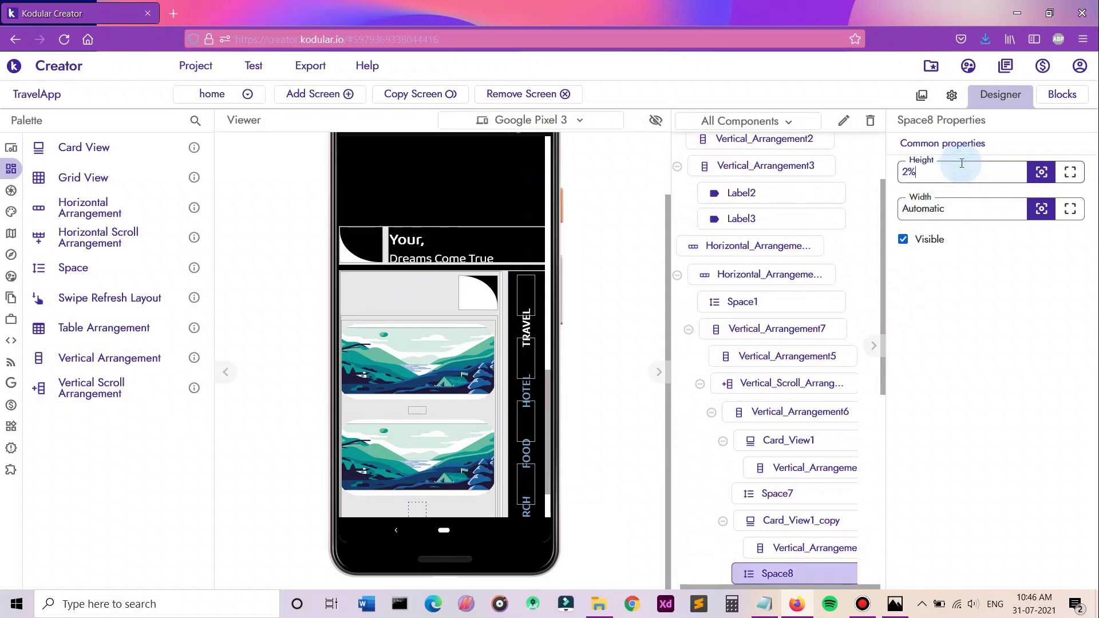
pyautogui.press('Return')
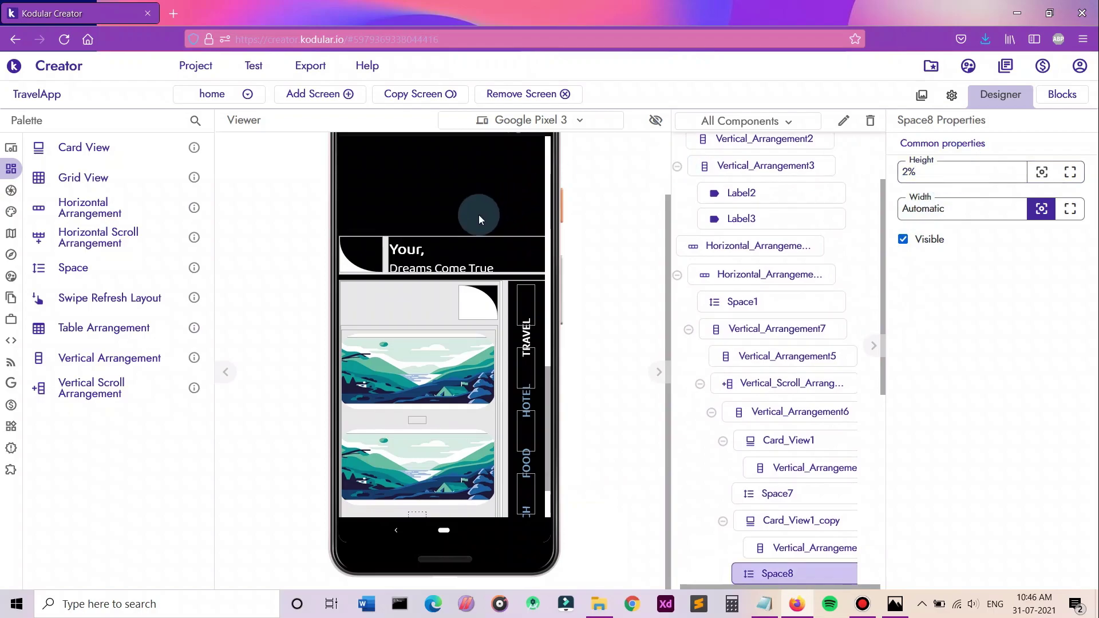
# Set the height of the Space between the first and second cards to 5%.
pyautogui.scroll(-3, 419, 322)
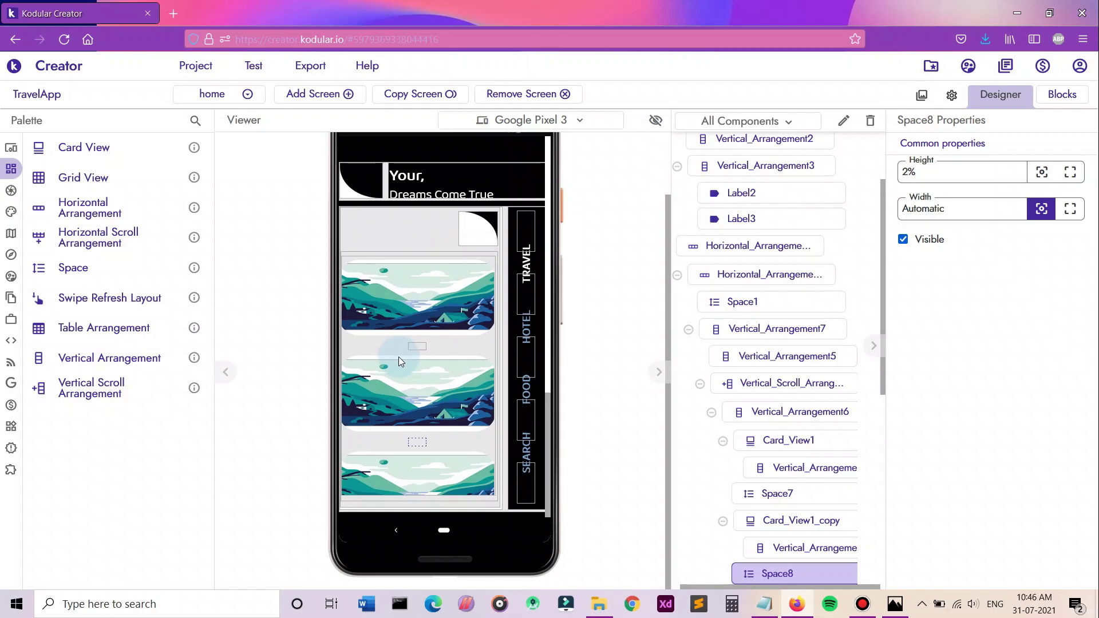
pyautogui.scroll(7, 398, 356)
pyautogui.scroll(4, 398, 356)
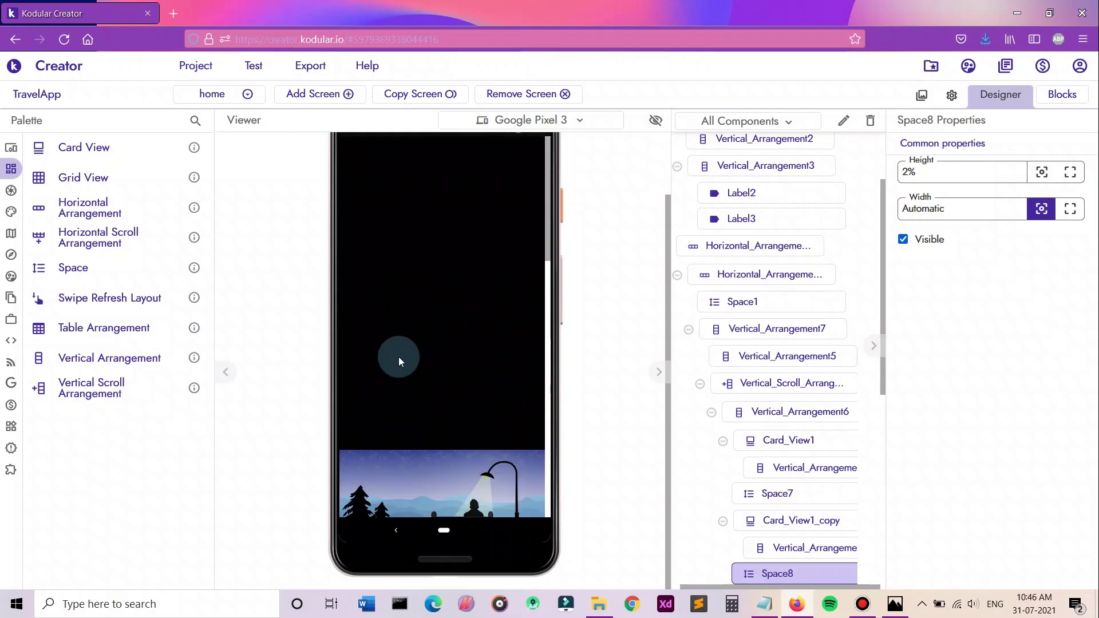
pyautogui.scroll(-10, 398, 356)
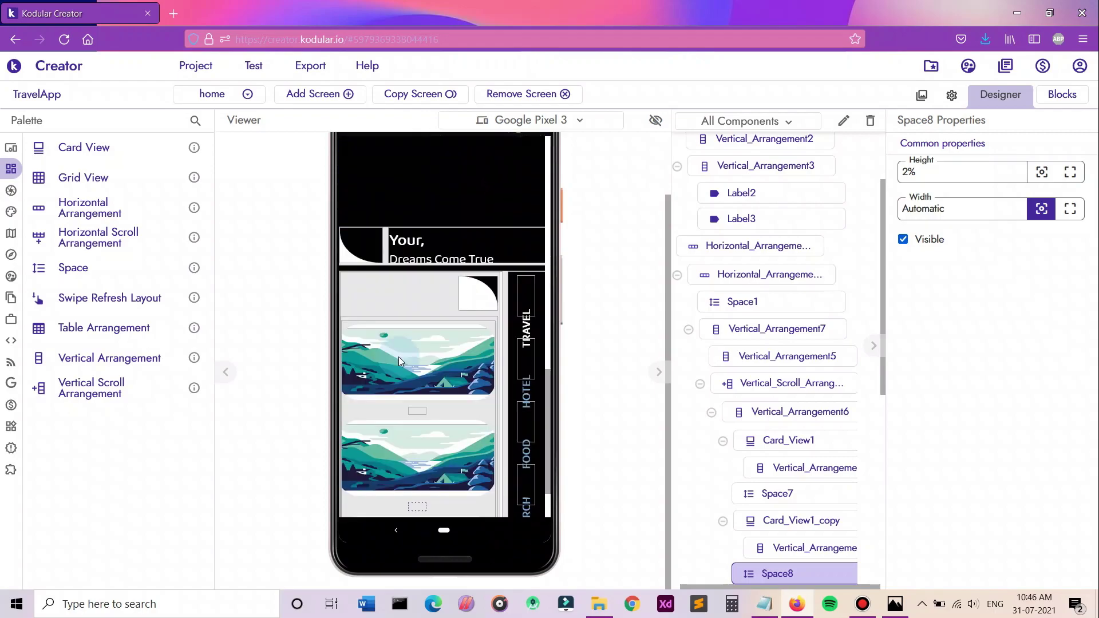
pyautogui.click(398, 397)
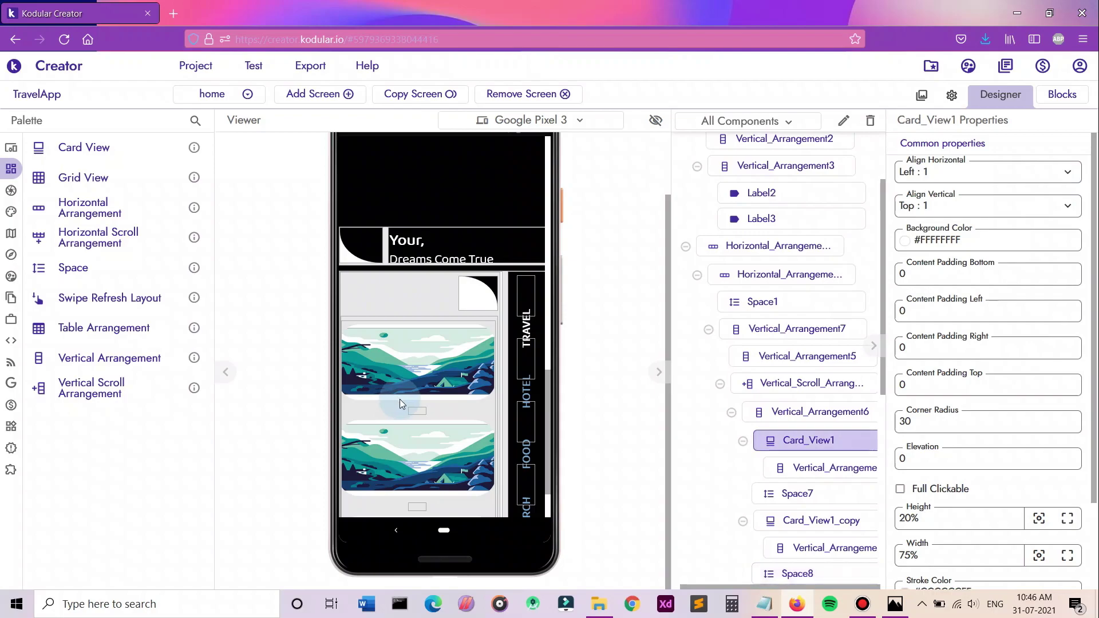
pyautogui.click(554, 369)
pyautogui.click(404, 410)
pyautogui.click(947, 179)
pyautogui.write('5')
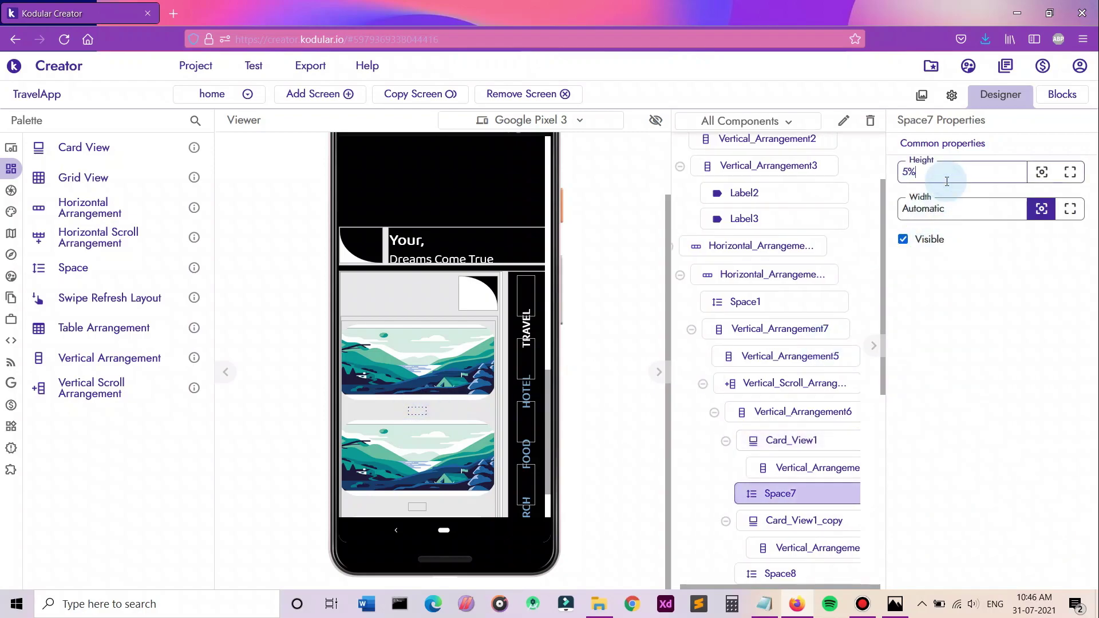
pyautogui.write('%')
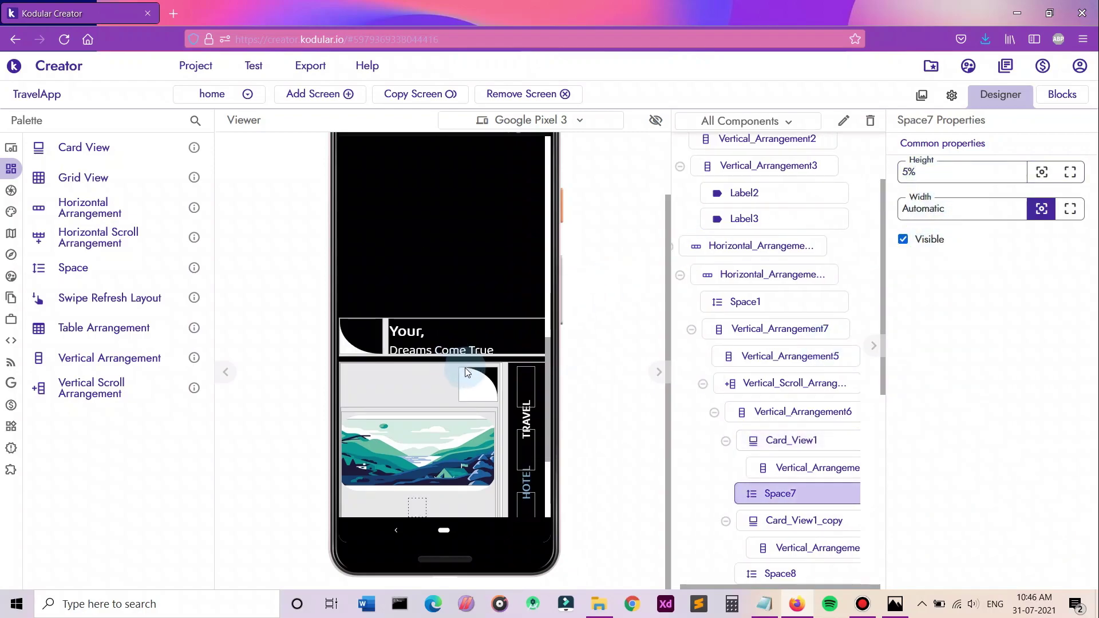
pyautogui.scroll(-2, 465, 367)
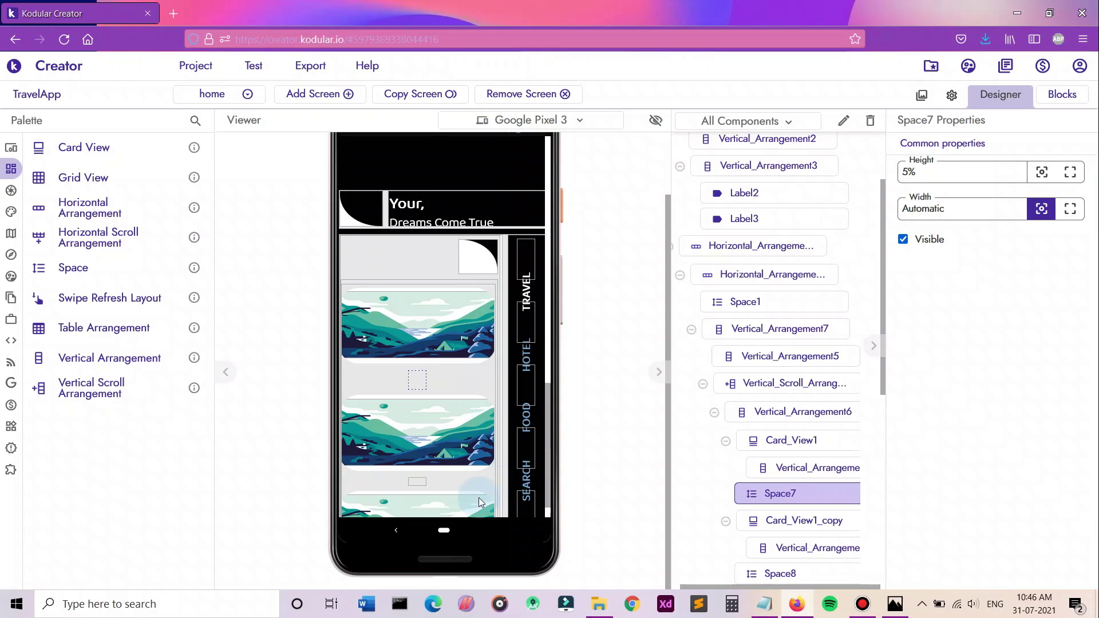
# Set the height of both Space components between the image cards to 4%.
pyautogui.click(936, 173)
pyautogui.write('4%')
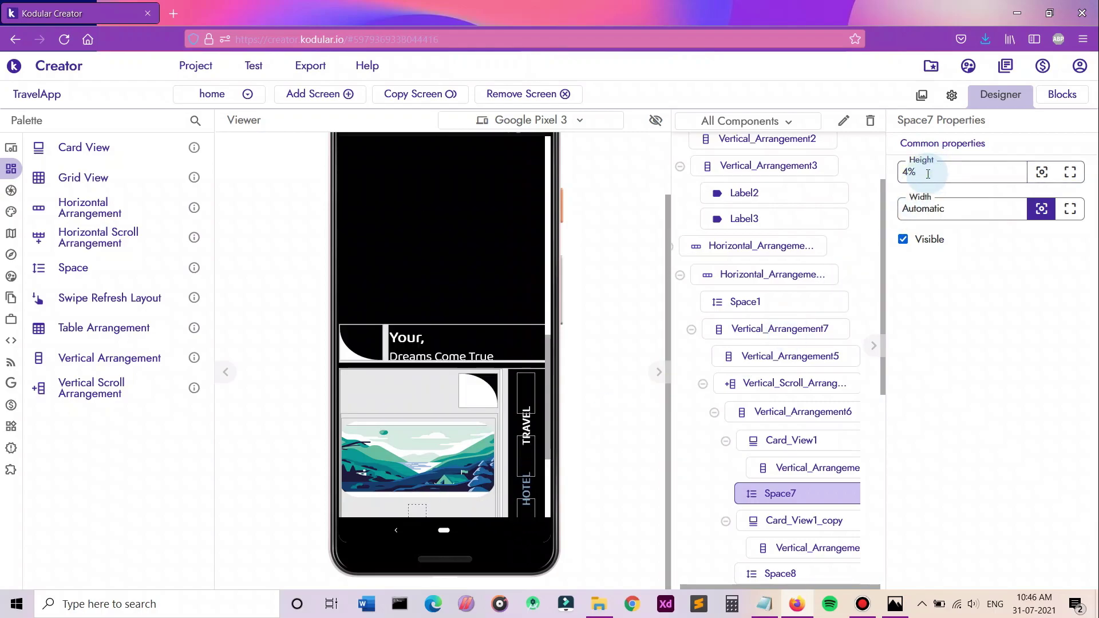
pyautogui.scroll(-2, 399, 391)
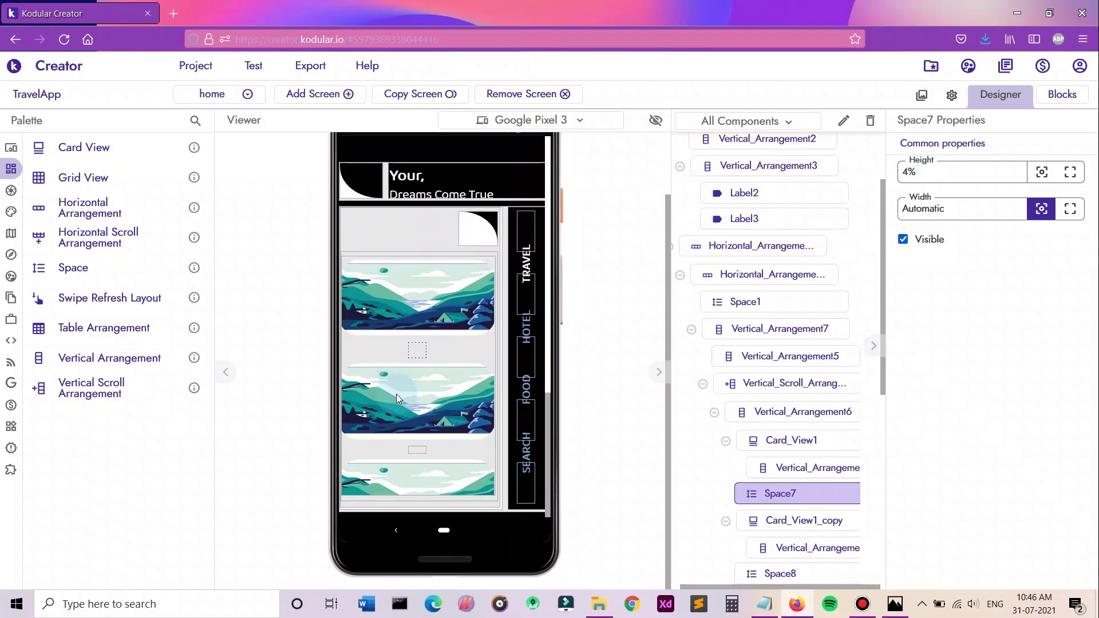
pyautogui.click(417, 450)
pyautogui.click(957, 175)
pyautogui.write('4%')
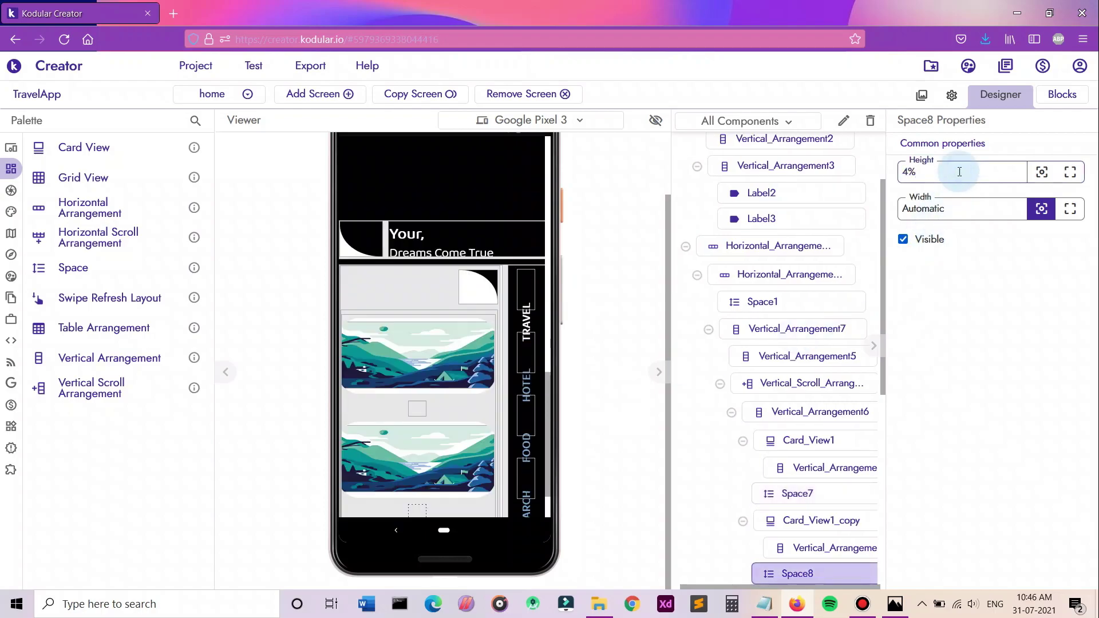
# Switch off the home screen's Scrollable option, check the preview and switch the option back on.
pyautogui.scroll(-3, 435, 335)
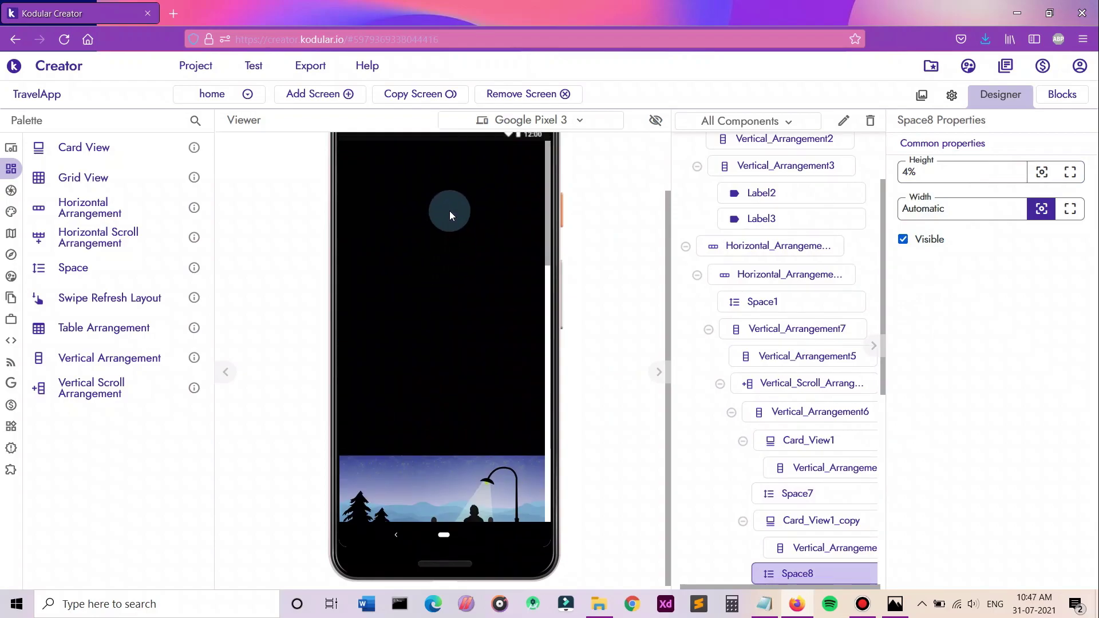
pyautogui.click(518, 191)
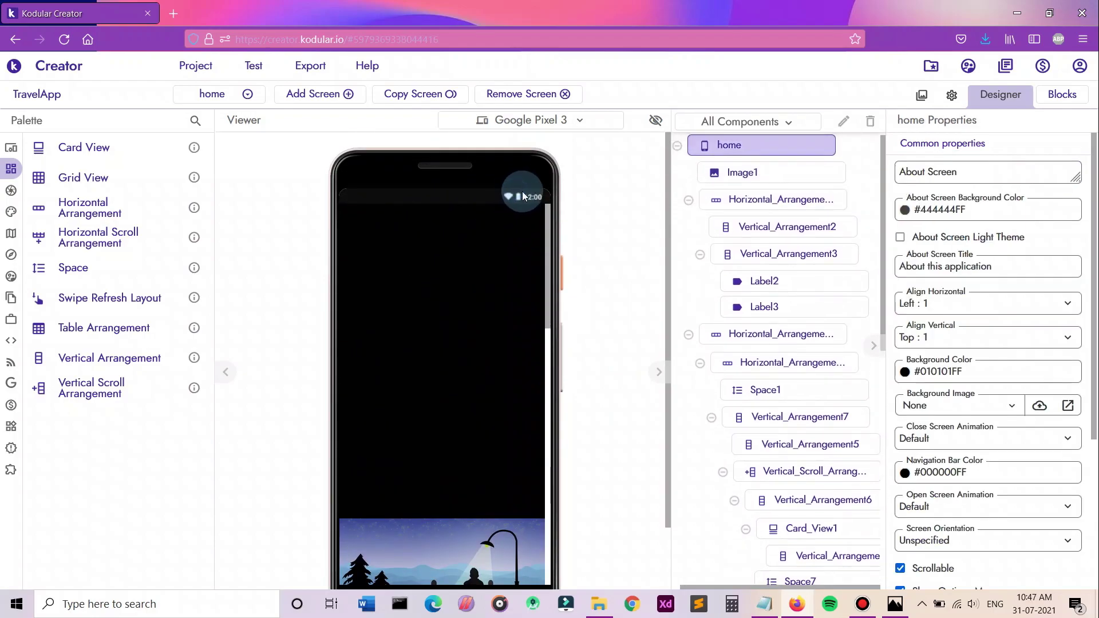
pyautogui.scroll(-3, 994, 469)
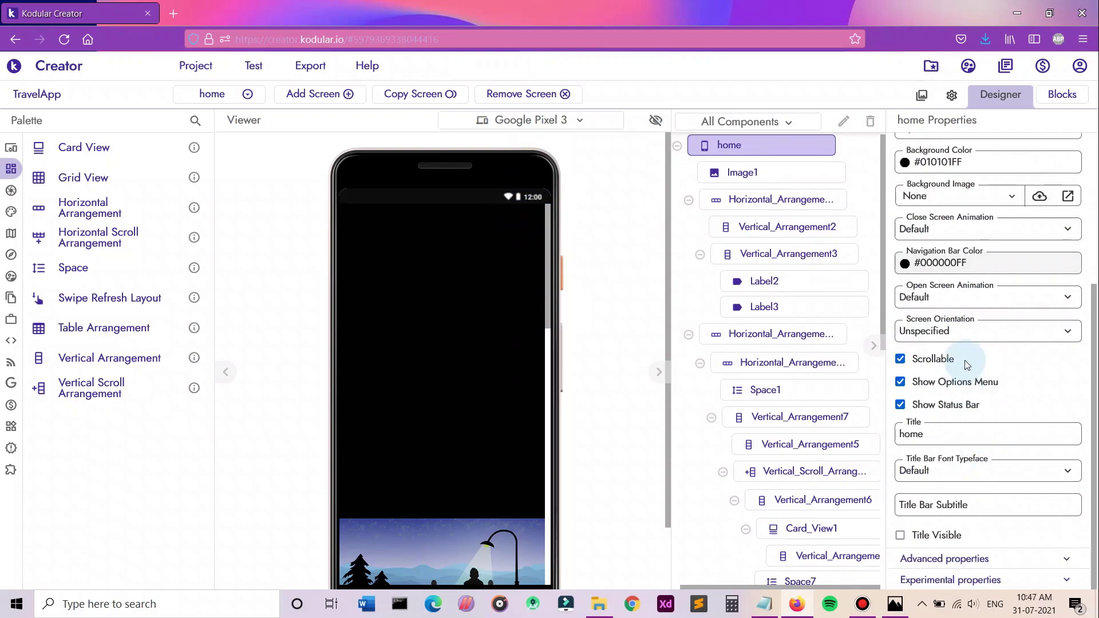
pyautogui.click(933, 358)
pyautogui.scroll(-1, 438, 355)
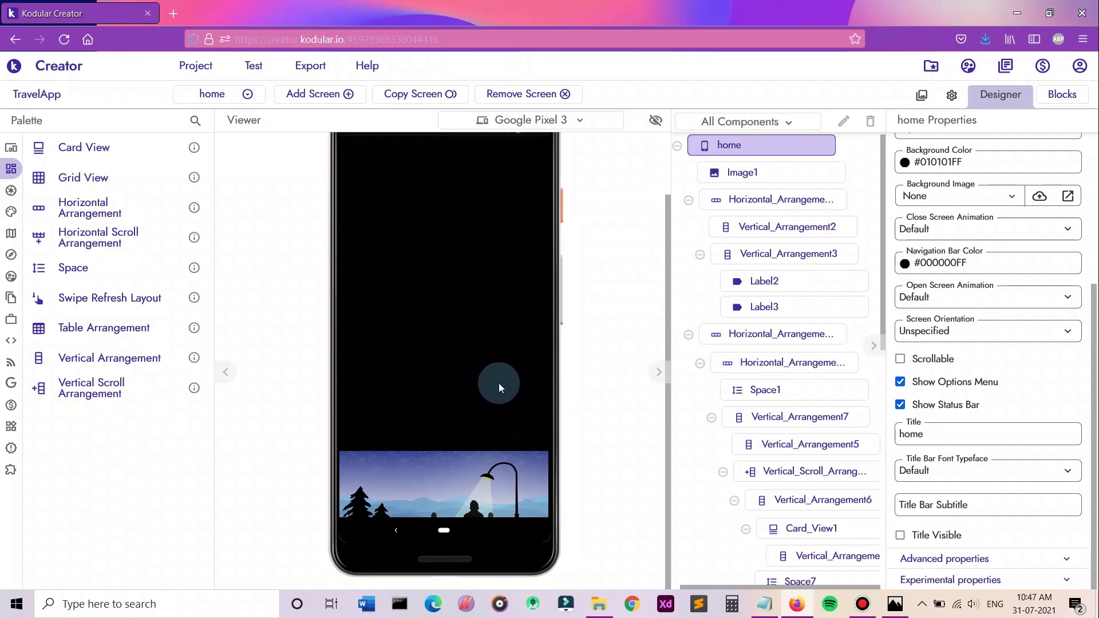
pyautogui.scroll(2, 495, 343)
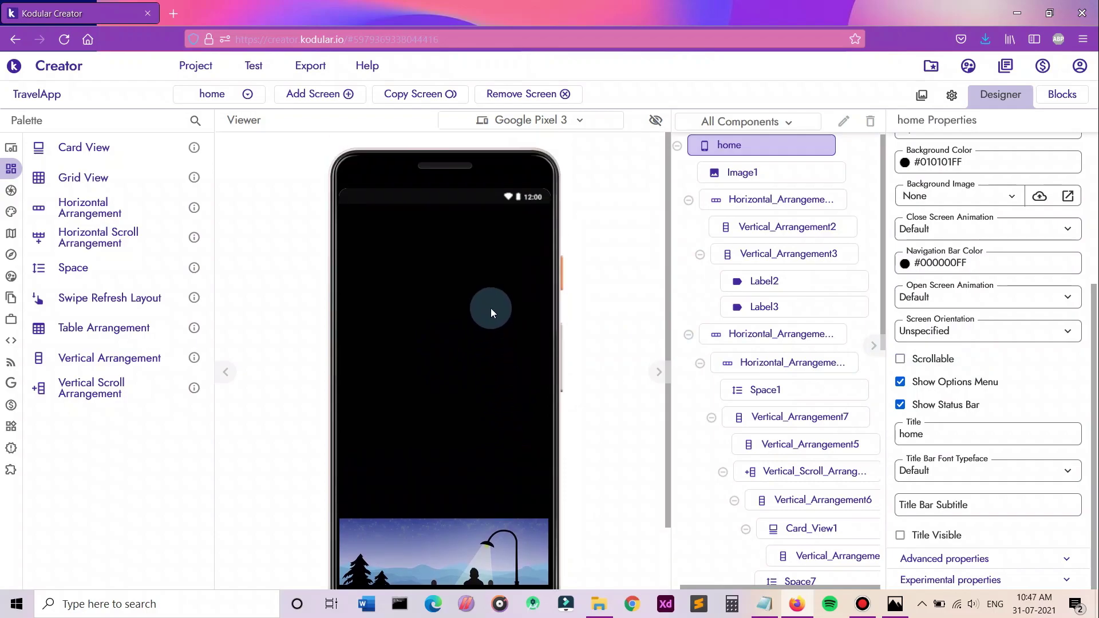
pyautogui.click(913, 366)
# Set the height of the first image card, Card_View1, to 22%.
pyautogui.scroll(-5, 417, 425)
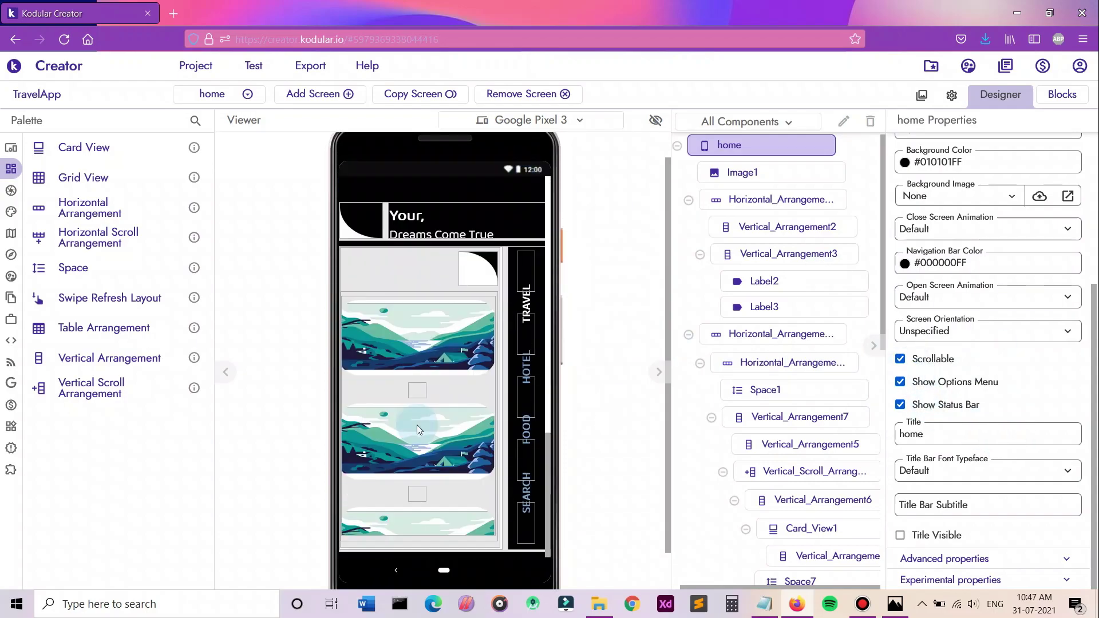
pyautogui.click(493, 297)
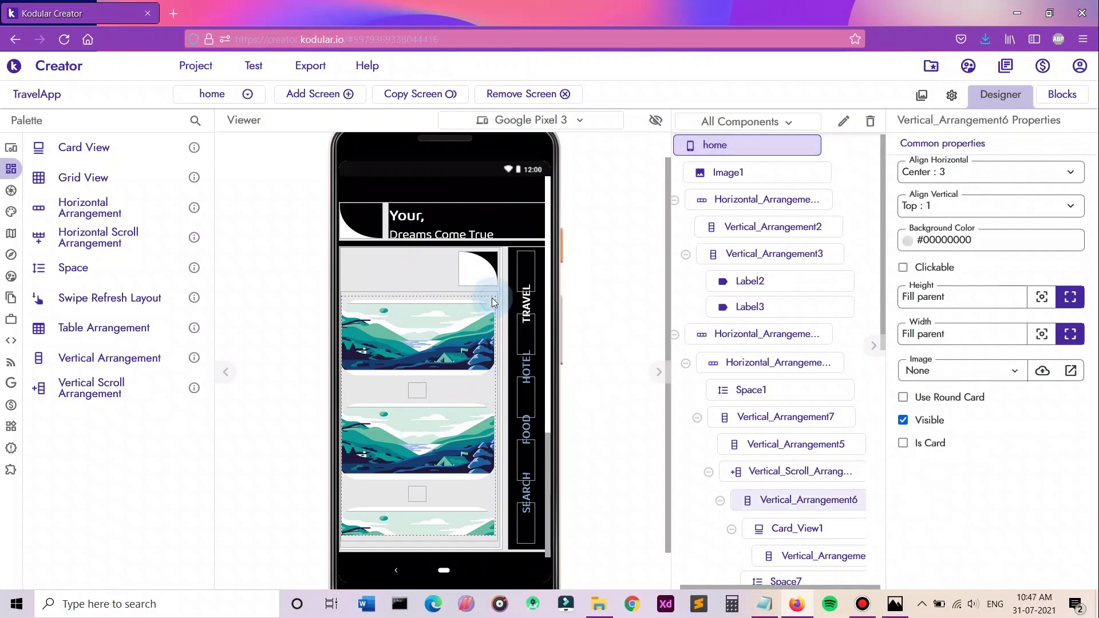
pyautogui.click(493, 296)
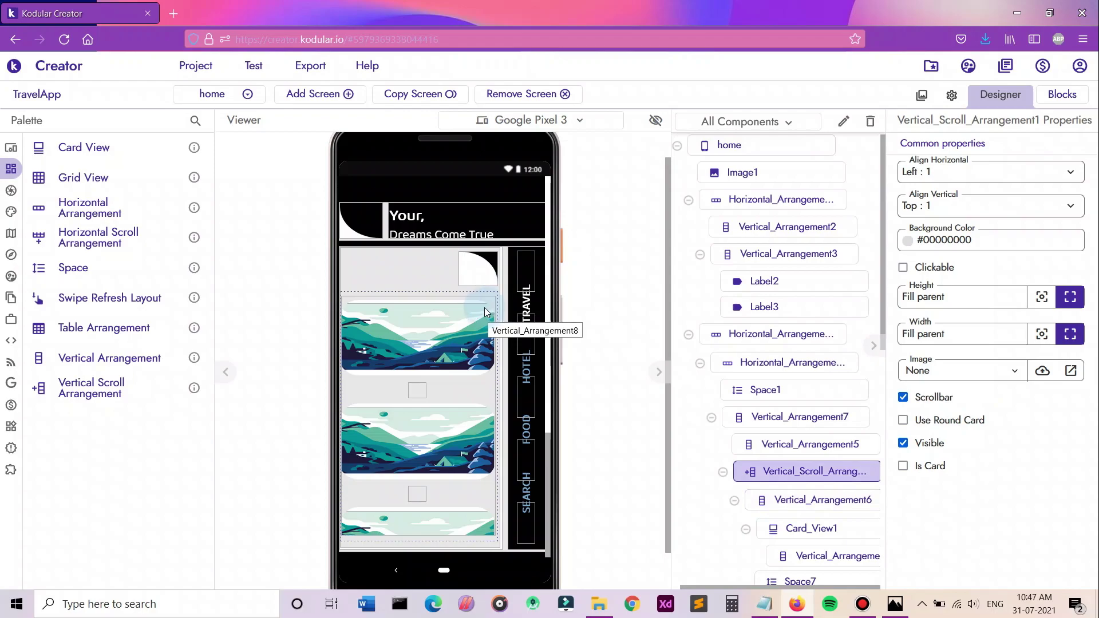
pyautogui.click(428, 301)
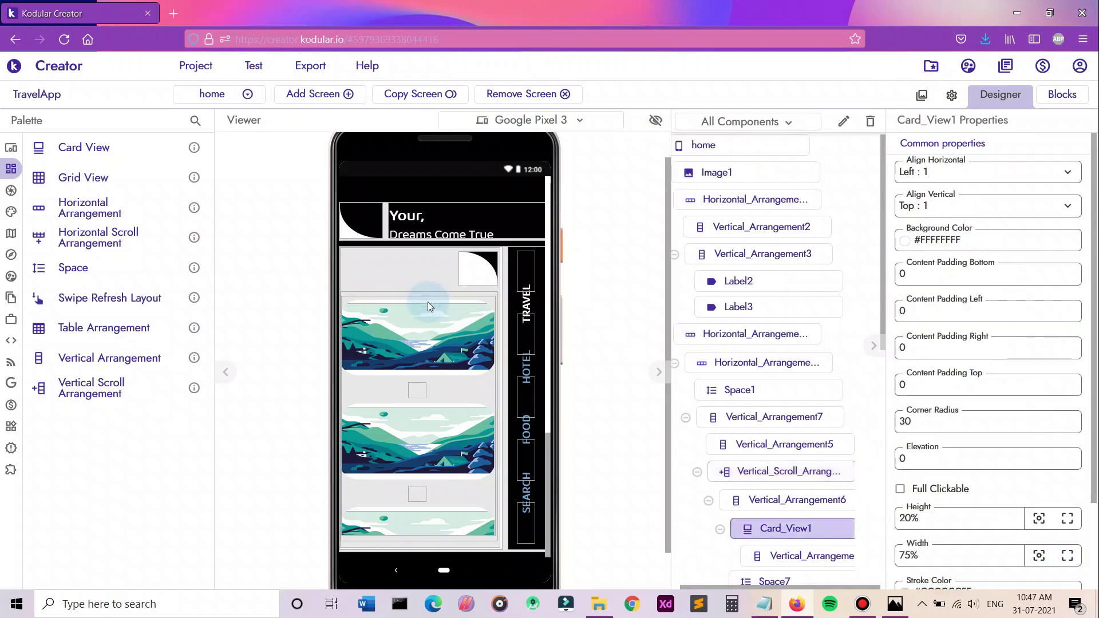
pyautogui.click(948, 519)
pyautogui.write('22')
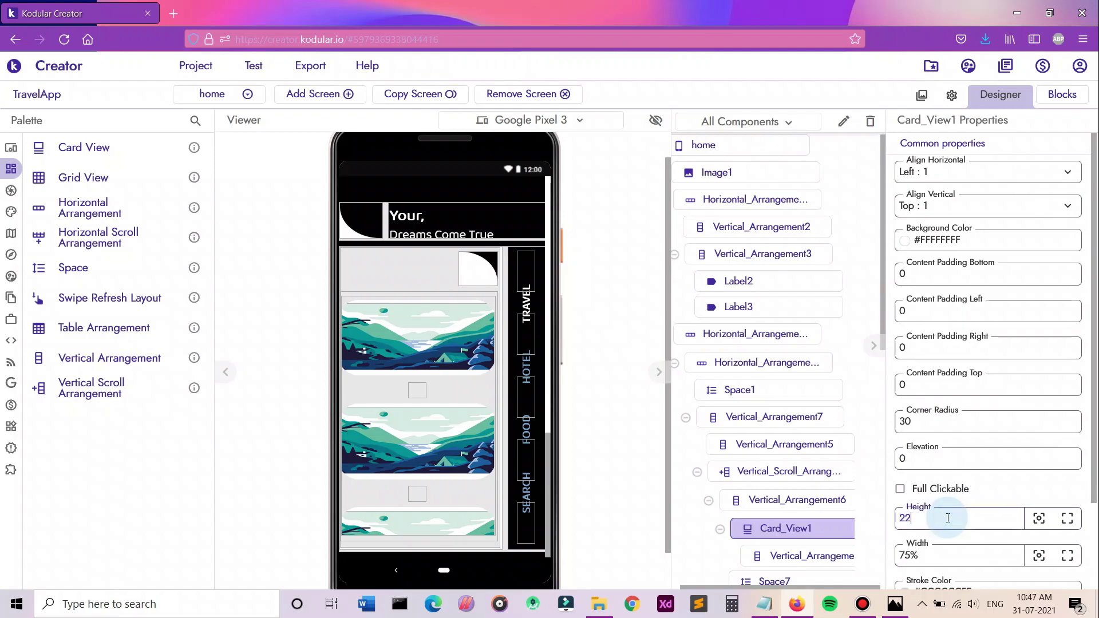
pyautogui.write('%')
pyautogui.press('Return')
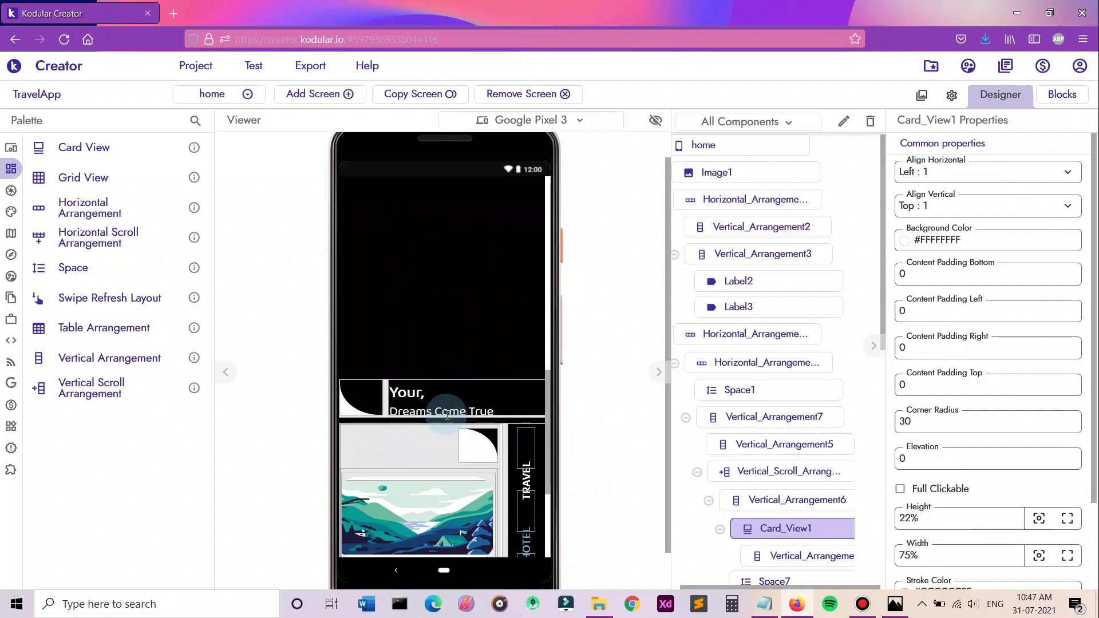
# Set the height of the third image card, Card_View1_copy_copy, to 22%.
pyautogui.scroll(-3, 450, 406)
pyautogui.hotkey('ctrl', 'c')
pyautogui.hotkey('ctrl', 'v')
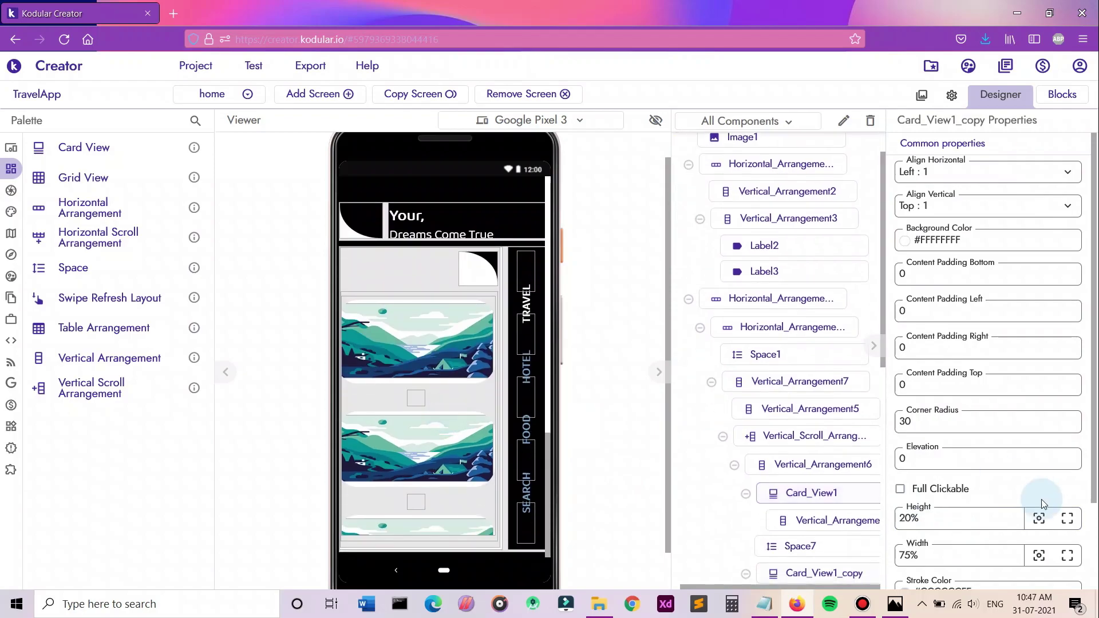
pyautogui.click(431, 510)
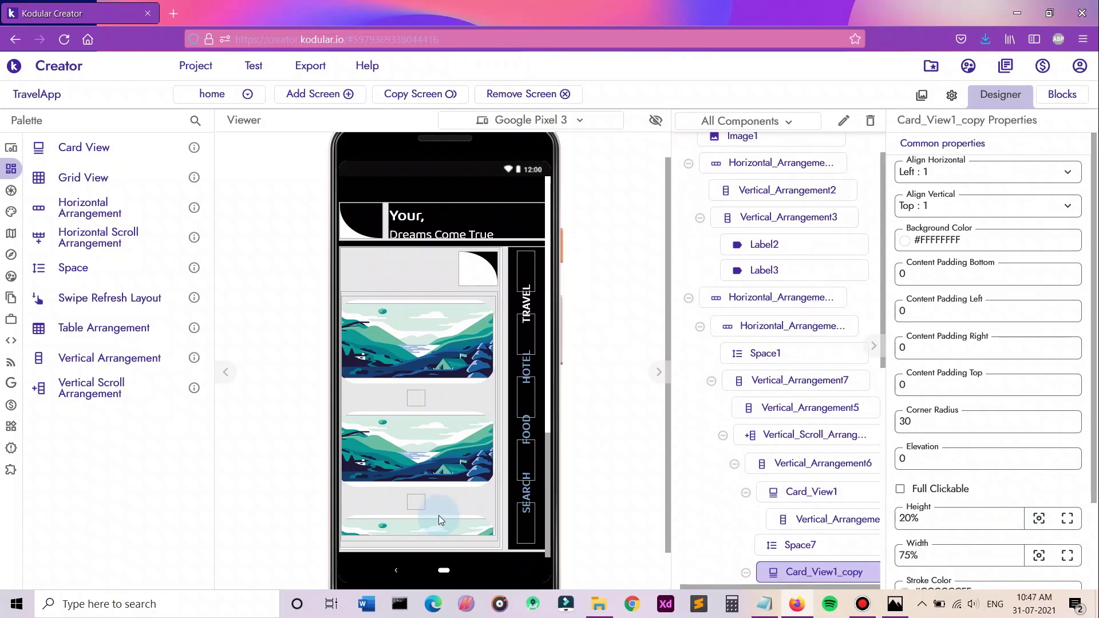
pyautogui.click(435, 517)
pyautogui.doubleClick(931, 518)
pyautogui.write('22%')
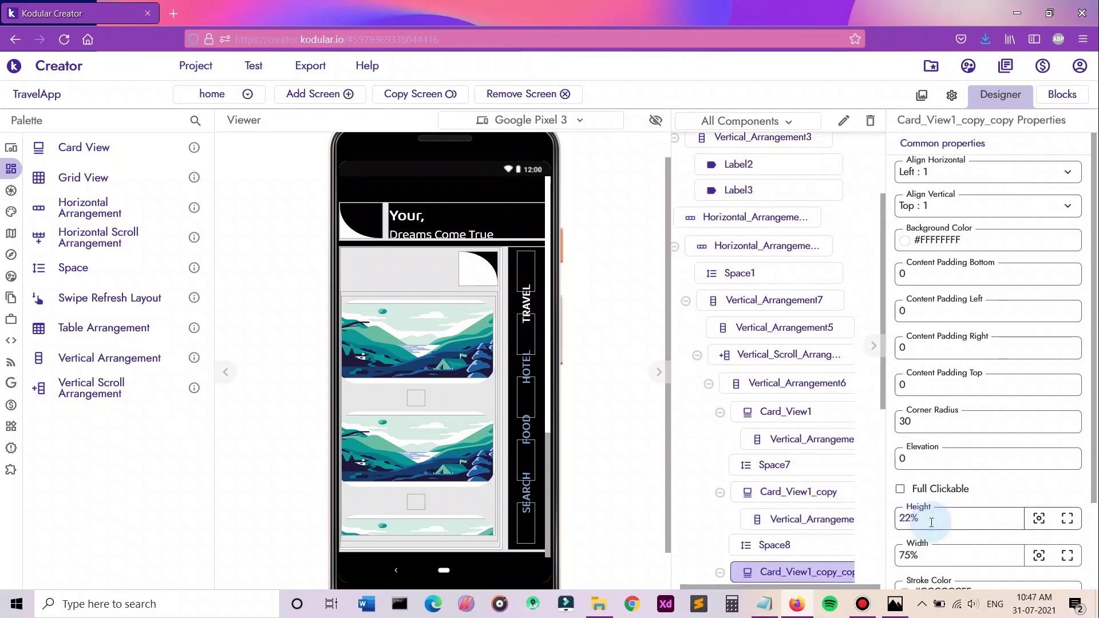
pyautogui.press('Return')
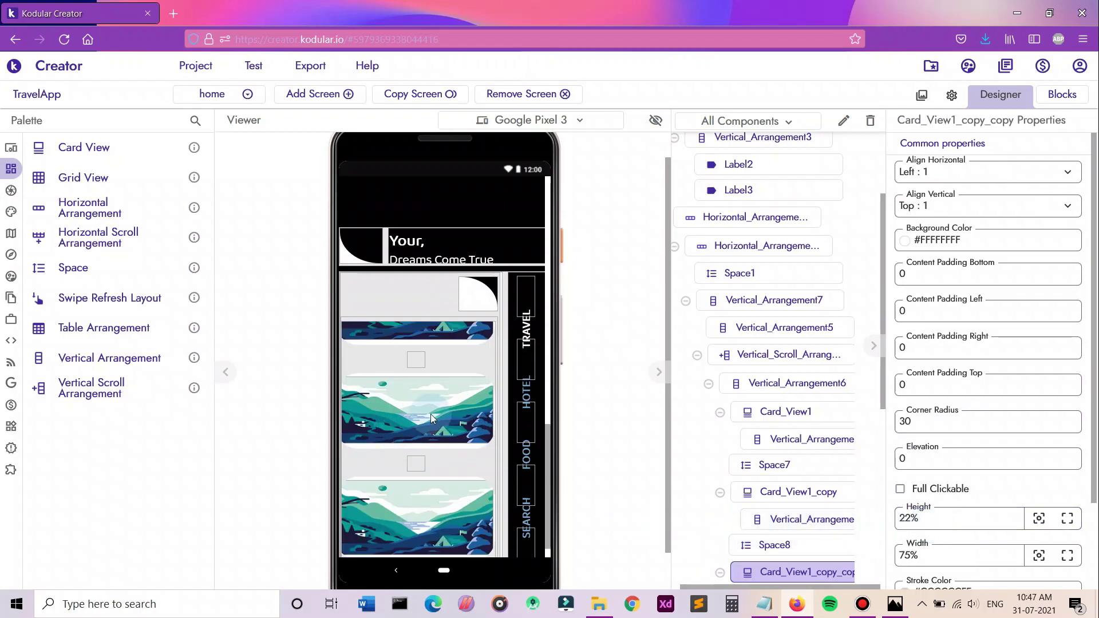
# Set the height of the second image card, Card_View1_copy, to 22% and look over the home screen preview.
pyautogui.click(418, 374)
pyautogui.doubleClick(975, 521)
pyautogui.write('22%')
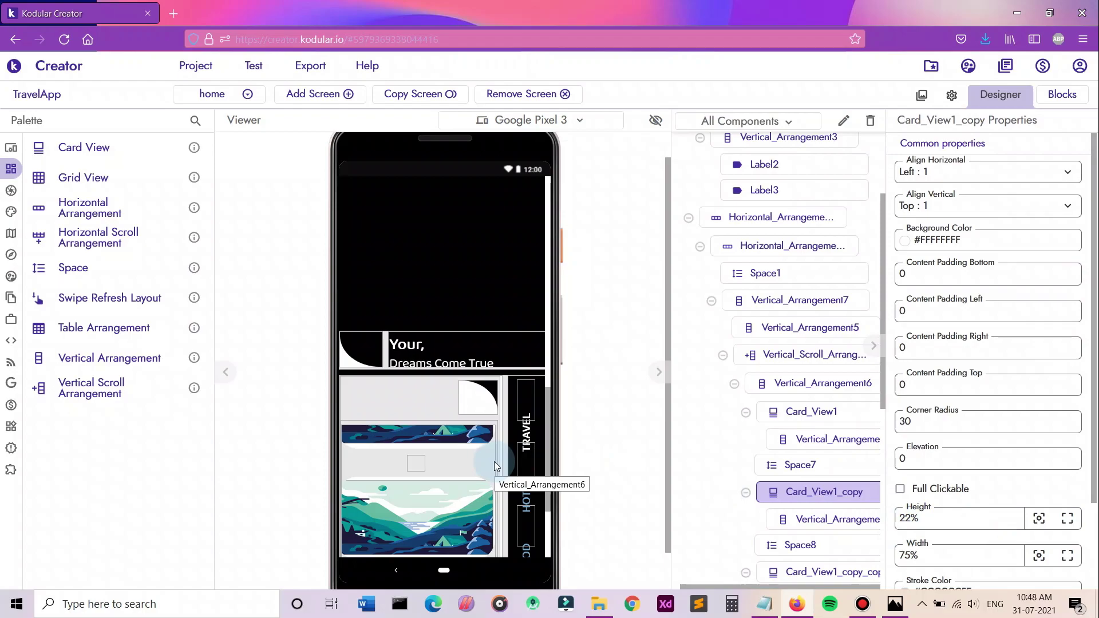
pyautogui.scroll(5, 423, 442)
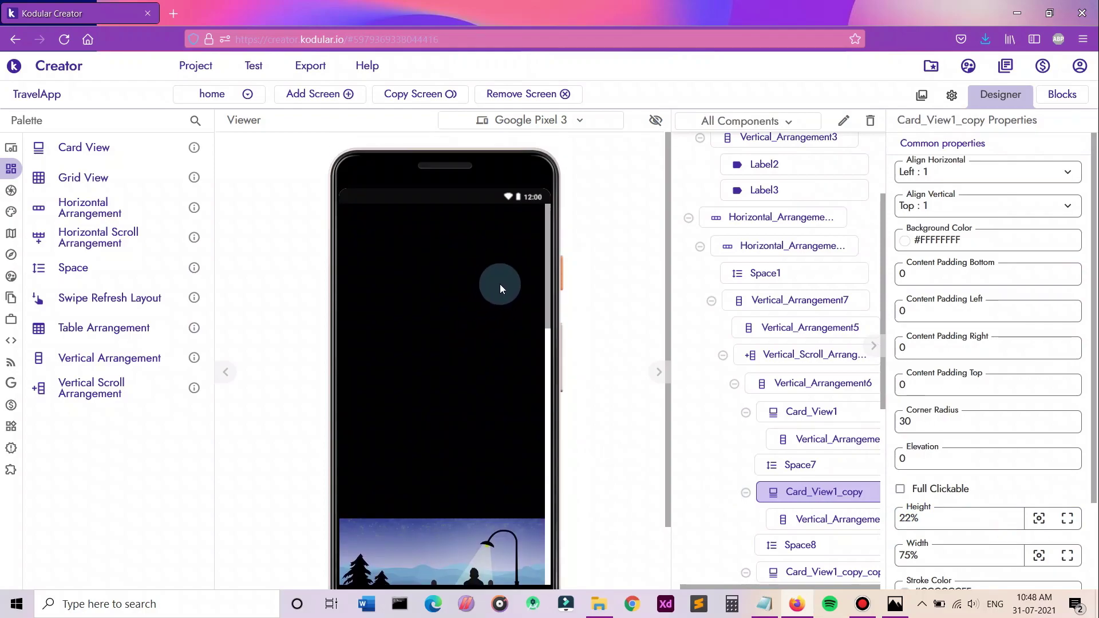
pyautogui.scroll(-5, 500, 284)
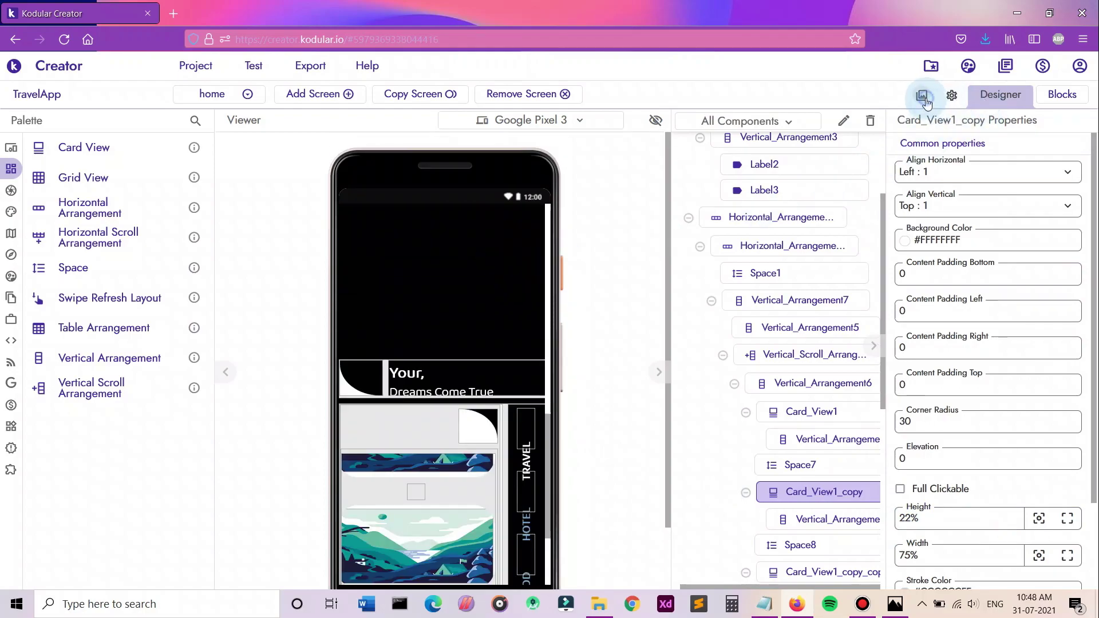
pyautogui.click(922, 94)
pyautogui.scroll(-1, 405, 424)
pyautogui.click(396, 455)
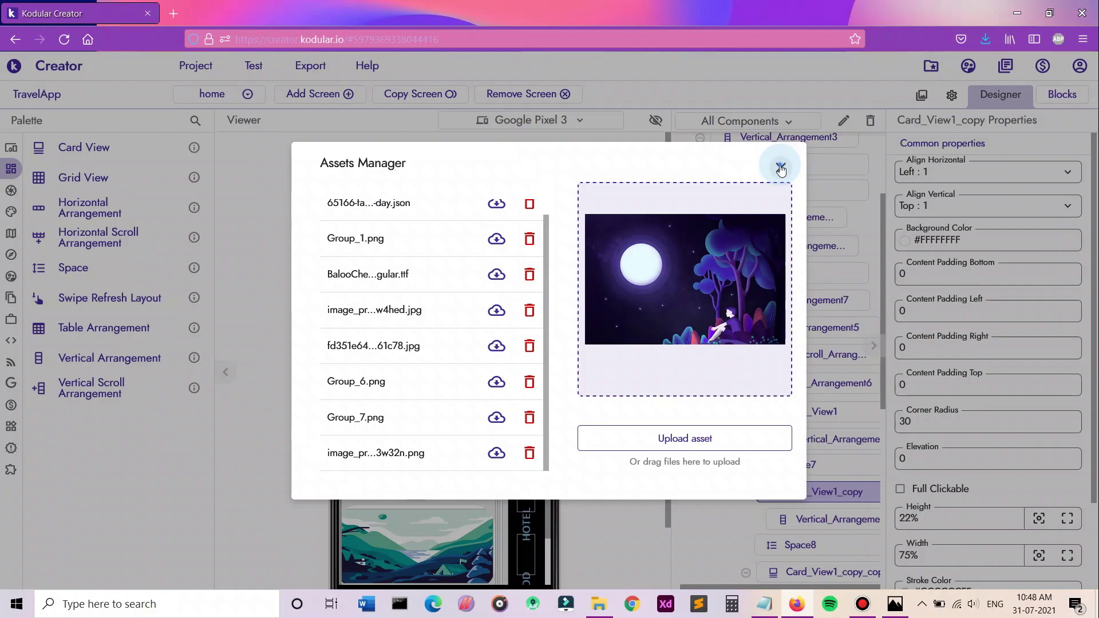
pyautogui.click(576, 391)
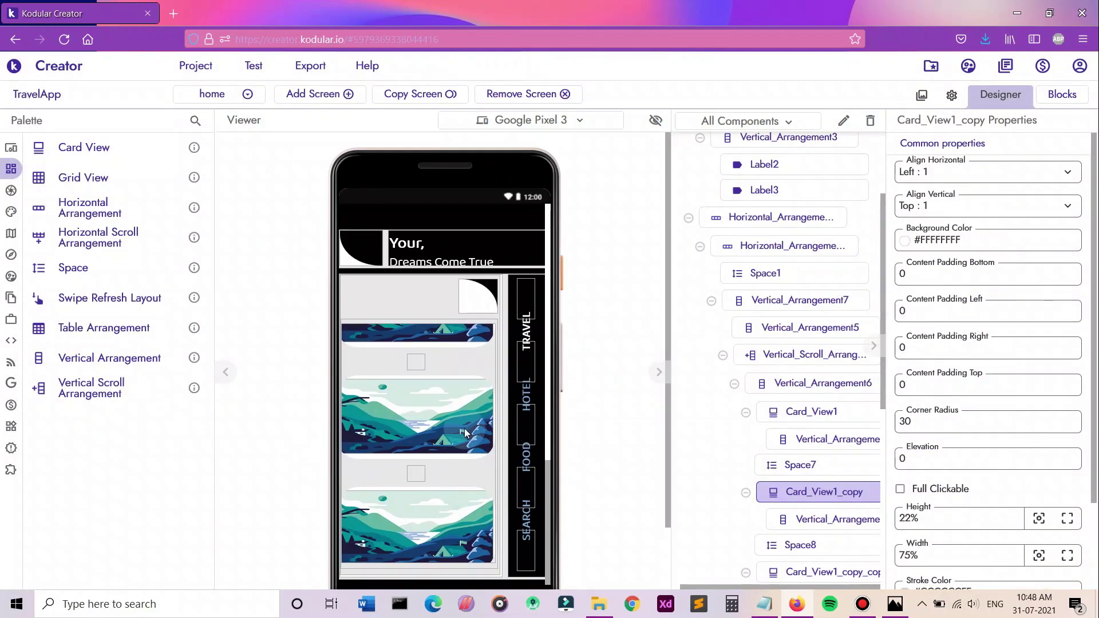
pyautogui.click(465, 427)
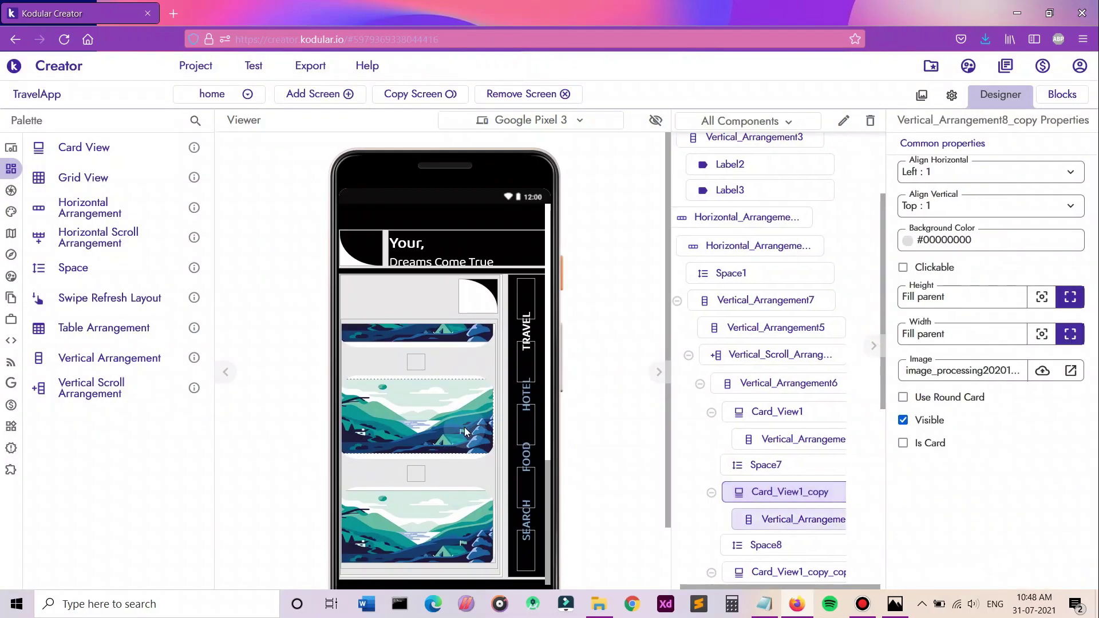
pyautogui.click(965, 367)
pyautogui.click(960, 548)
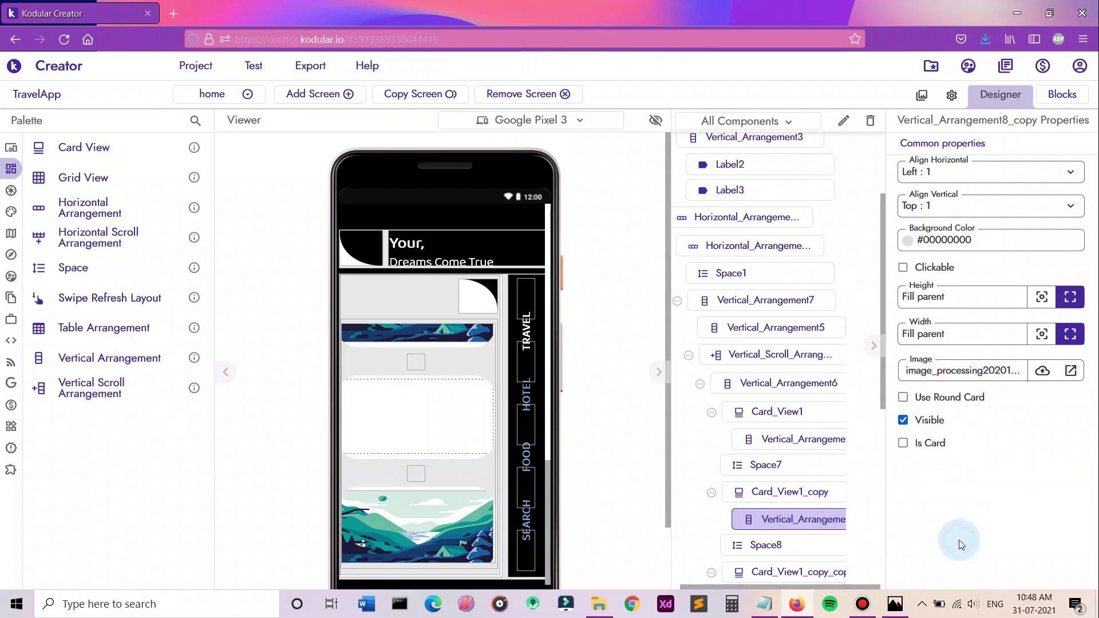
pyautogui.scroll(-3, 441, 435)
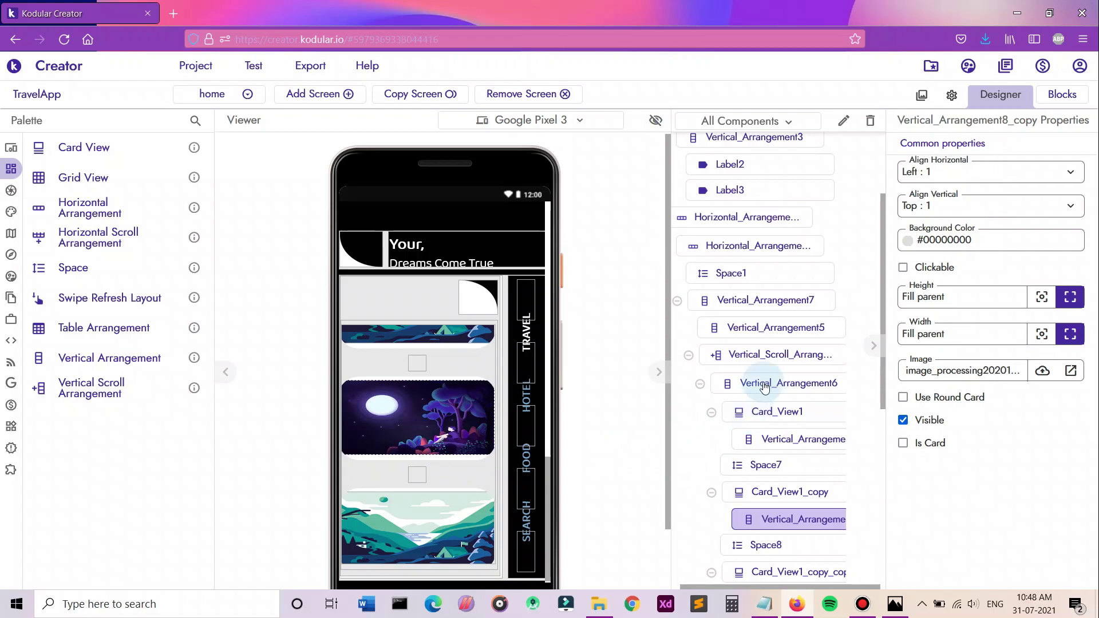
pyautogui.click(919, 97)
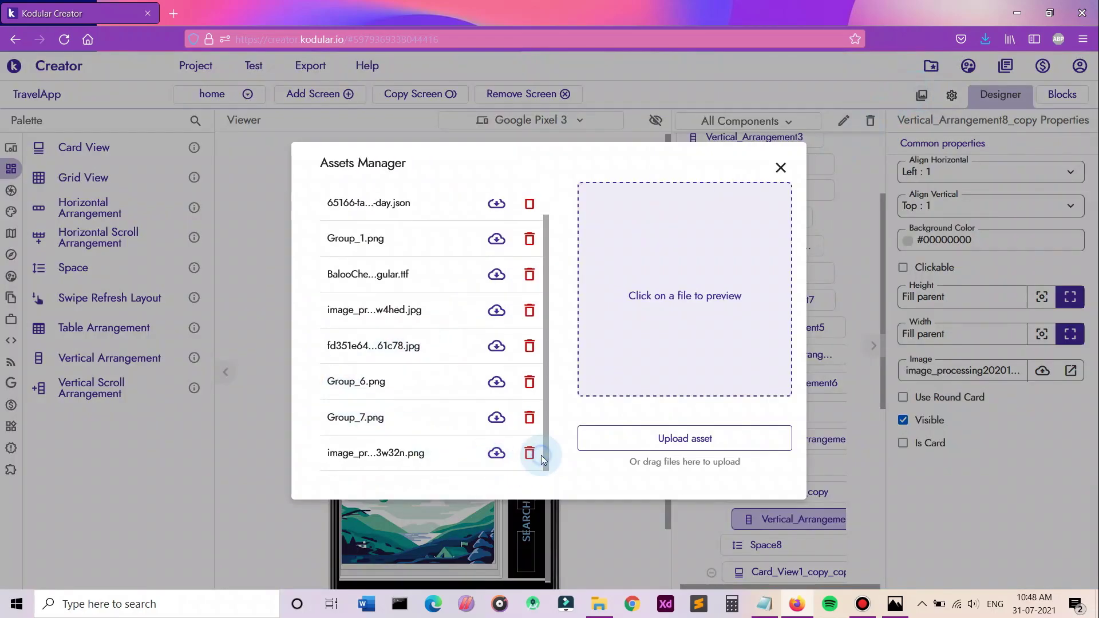
pyautogui.click(527, 454)
pyautogui.click(609, 356)
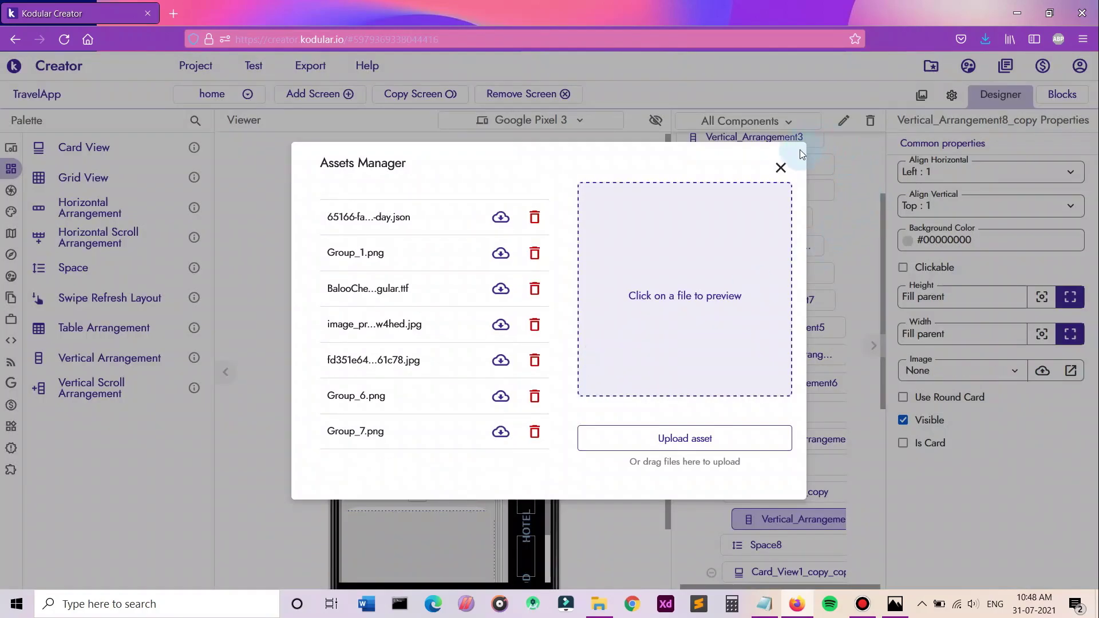
pyautogui.click(780, 167)
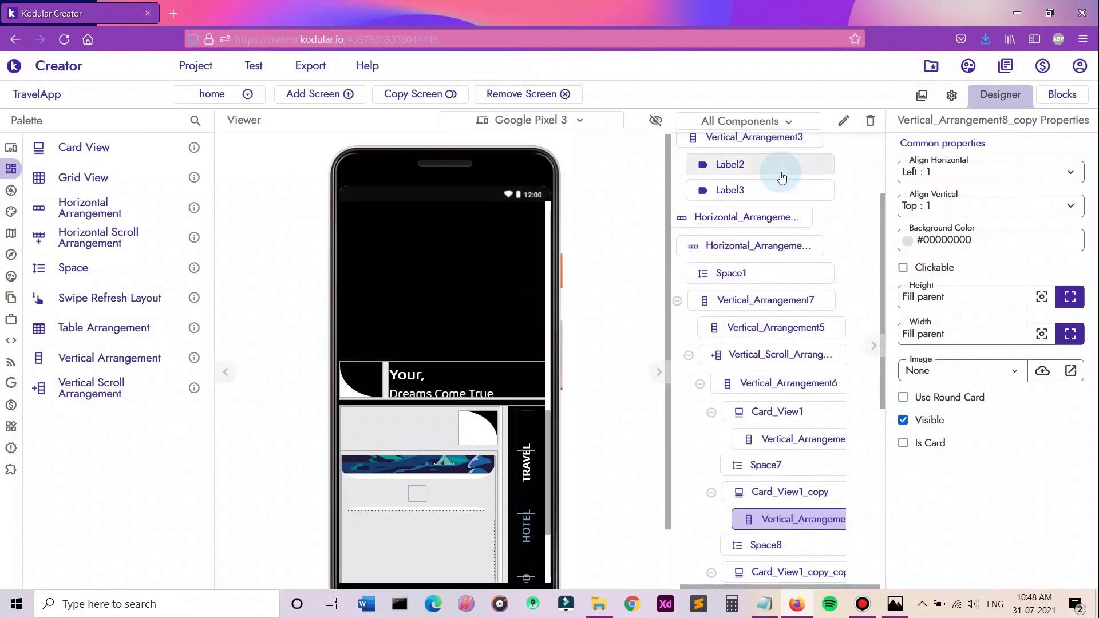
pyautogui.scroll(-3, 459, 315)
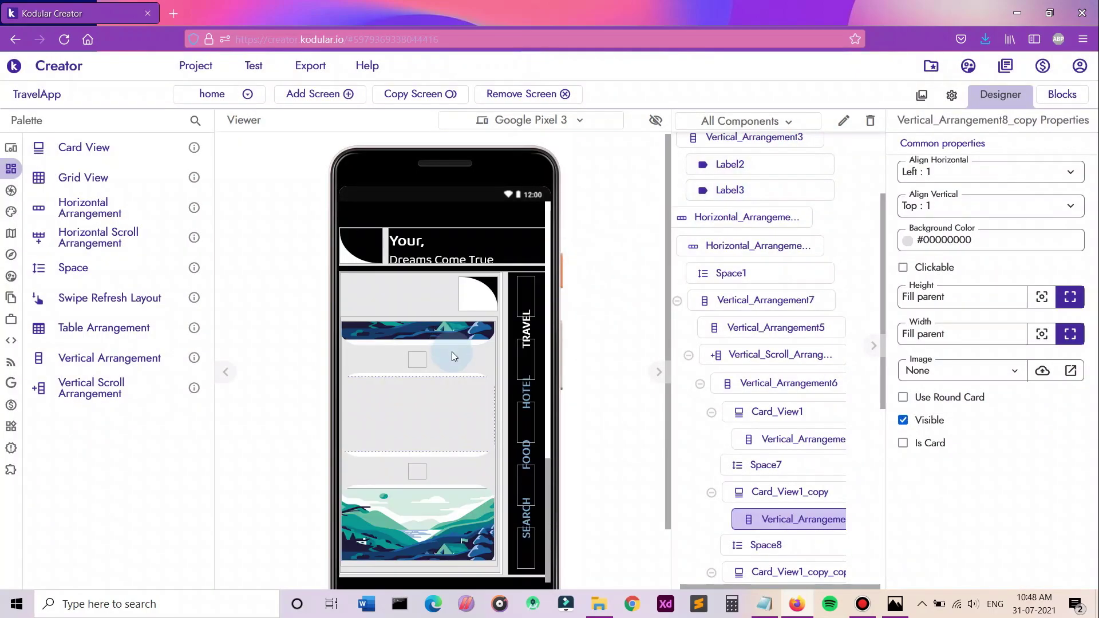
pyautogui.click(921, 95)
pyautogui.click(623, 441)
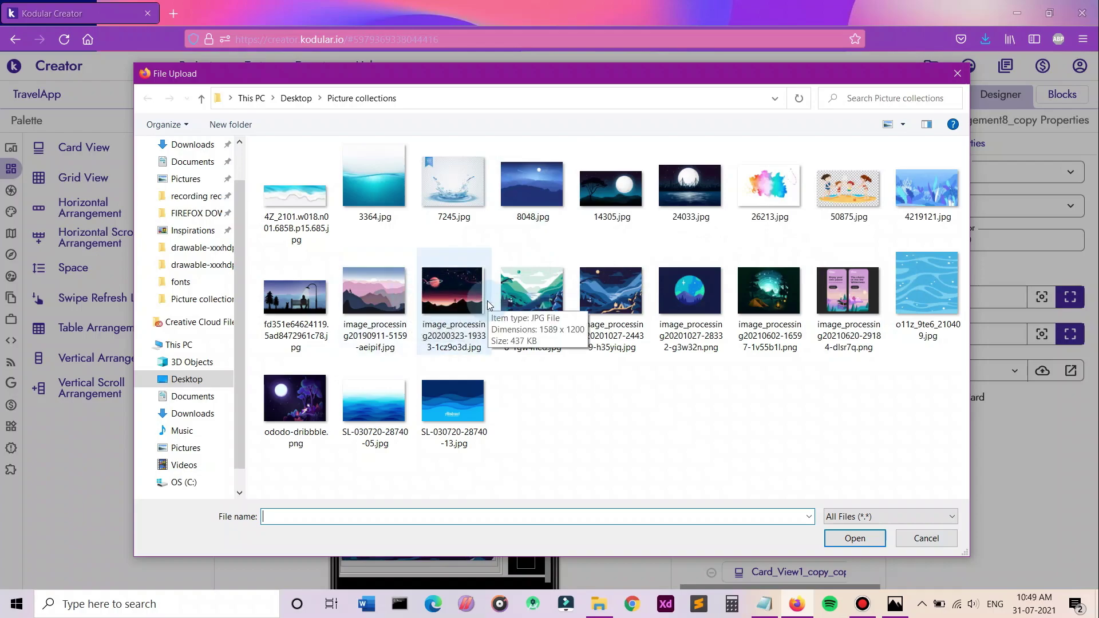
pyautogui.doubleClick(466, 282)
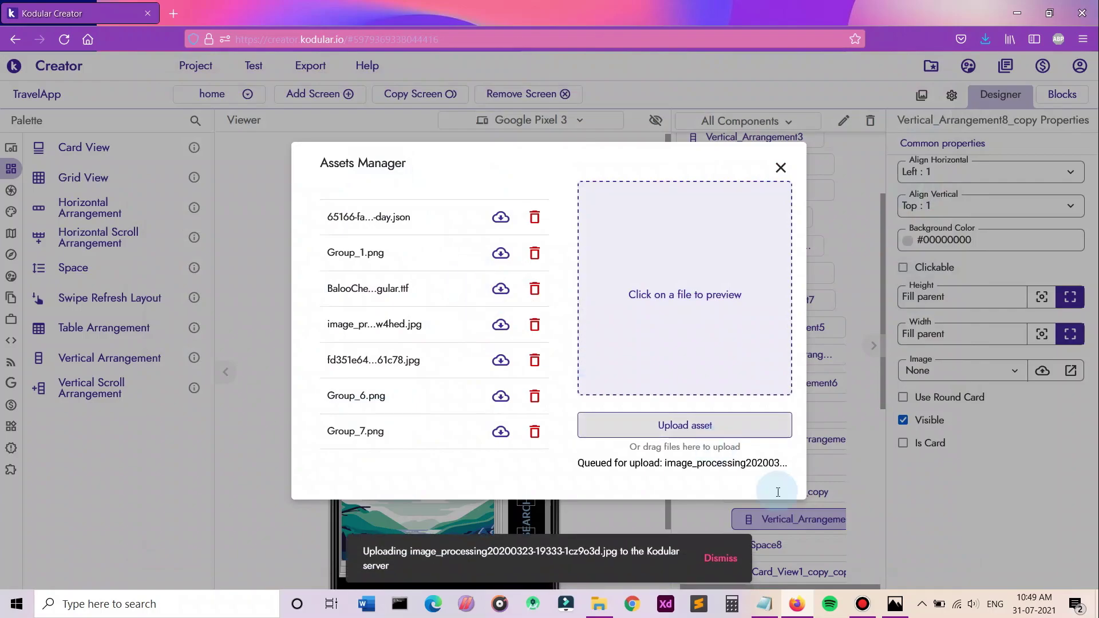
pyautogui.click(712, 423)
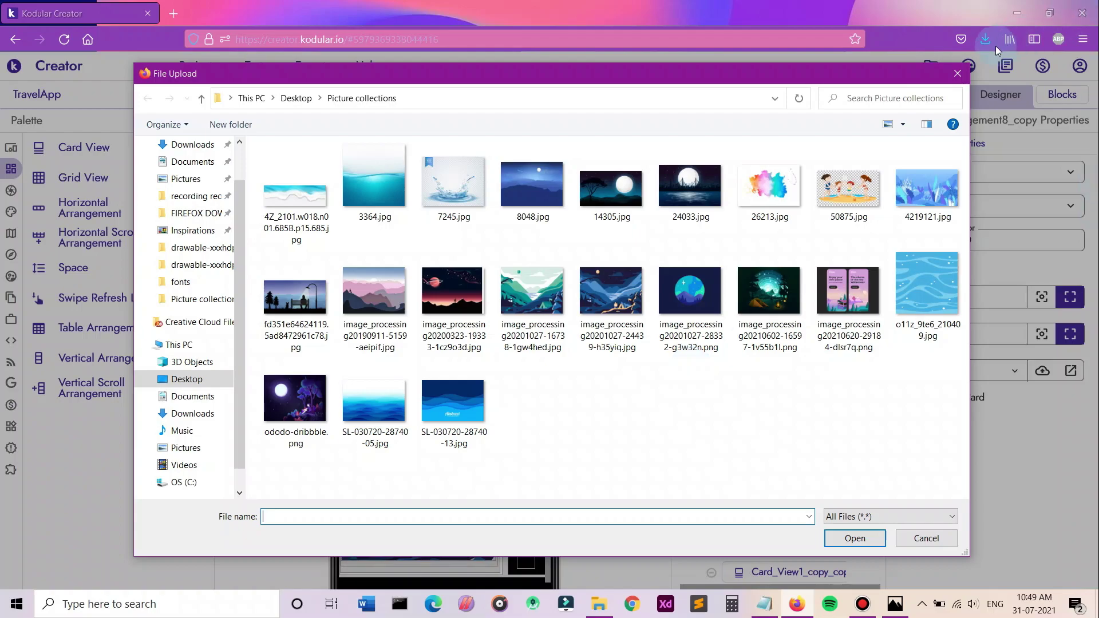
pyautogui.click(956, 73)
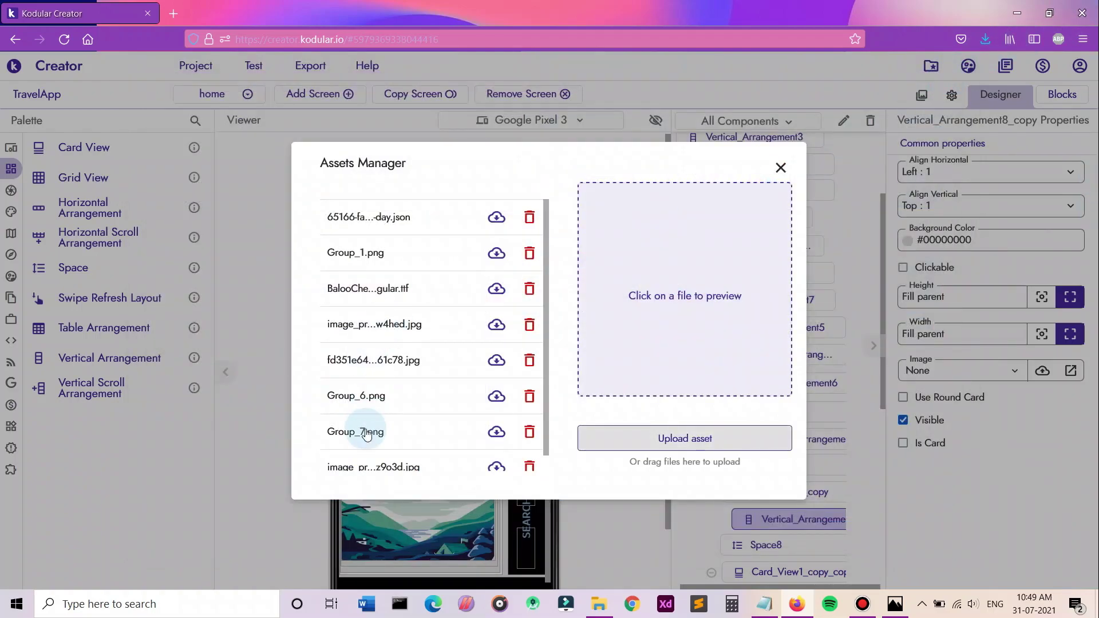
pyautogui.scroll(-1, 367, 435)
pyautogui.click(373, 459)
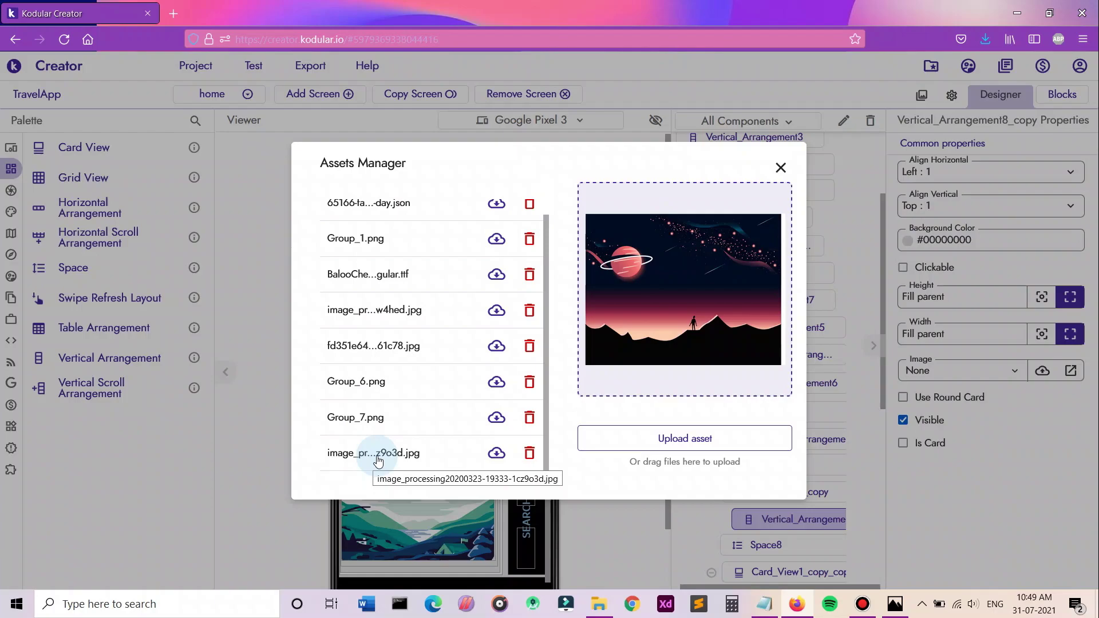
pyautogui.click(664, 442)
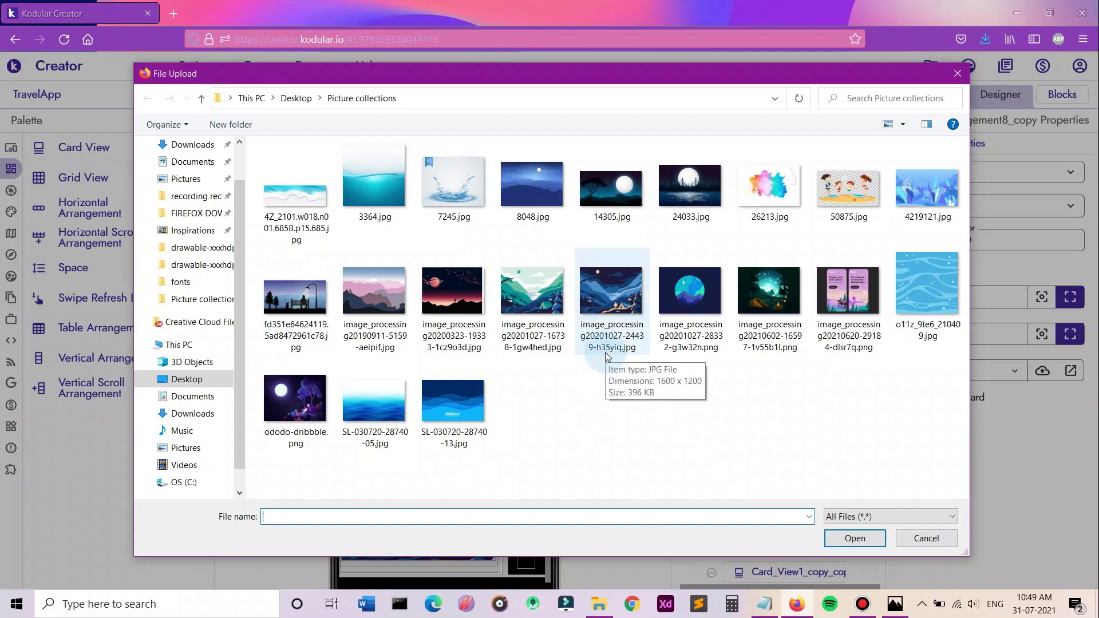
pyautogui.click(626, 329)
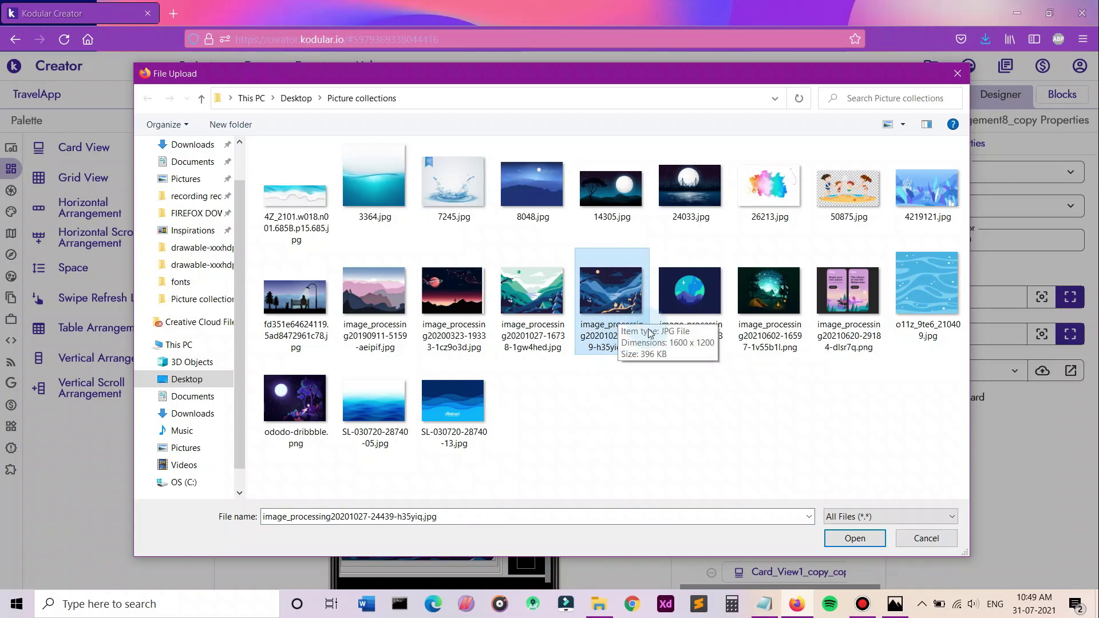
pyautogui.click(692, 309)
pyautogui.click(834, 538)
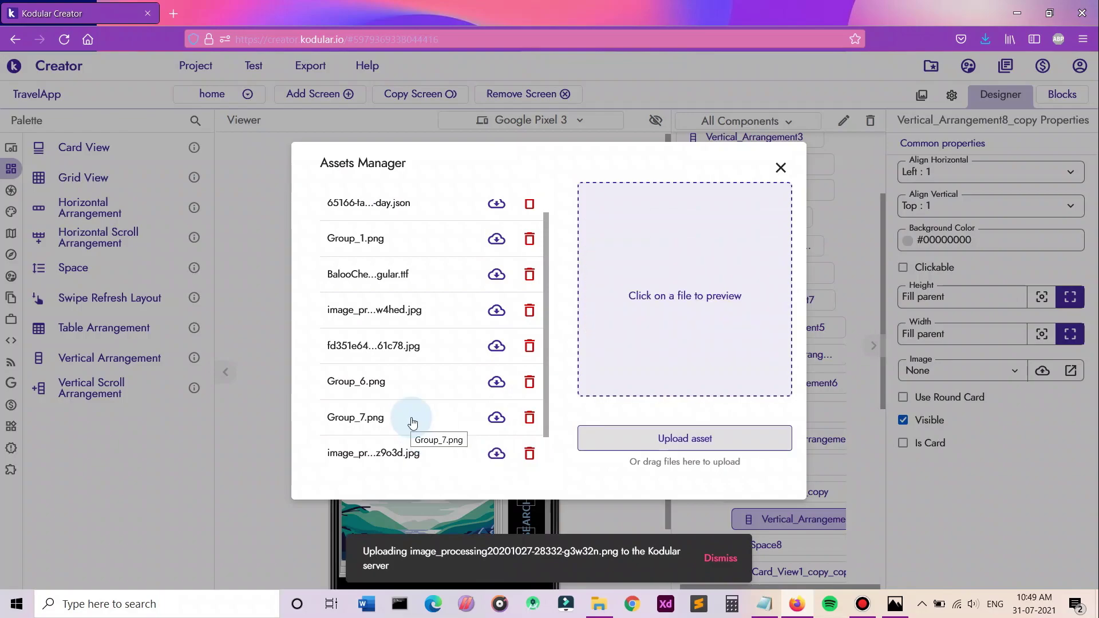
pyautogui.click(390, 454)
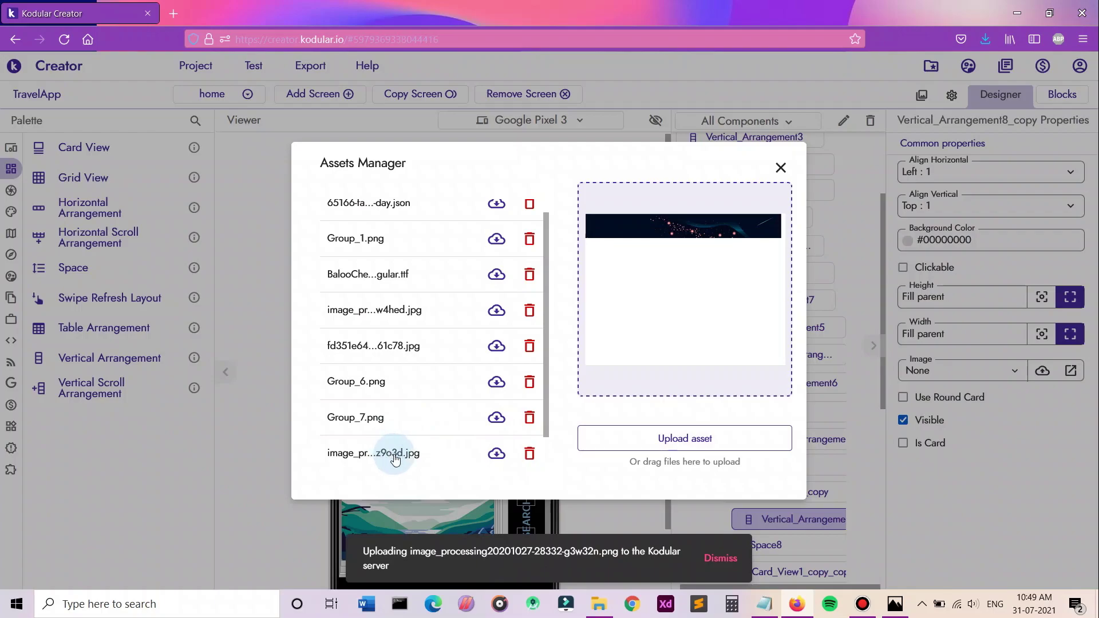
pyautogui.click(360, 419)
pyautogui.scroll(-1, 365, 458)
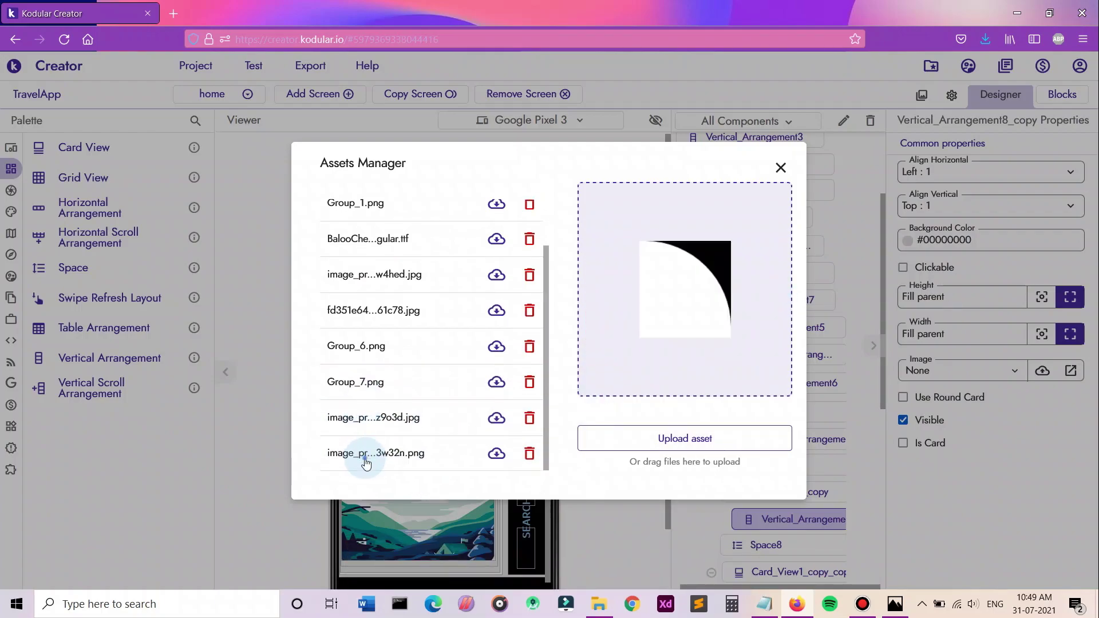
pyautogui.click(366, 461)
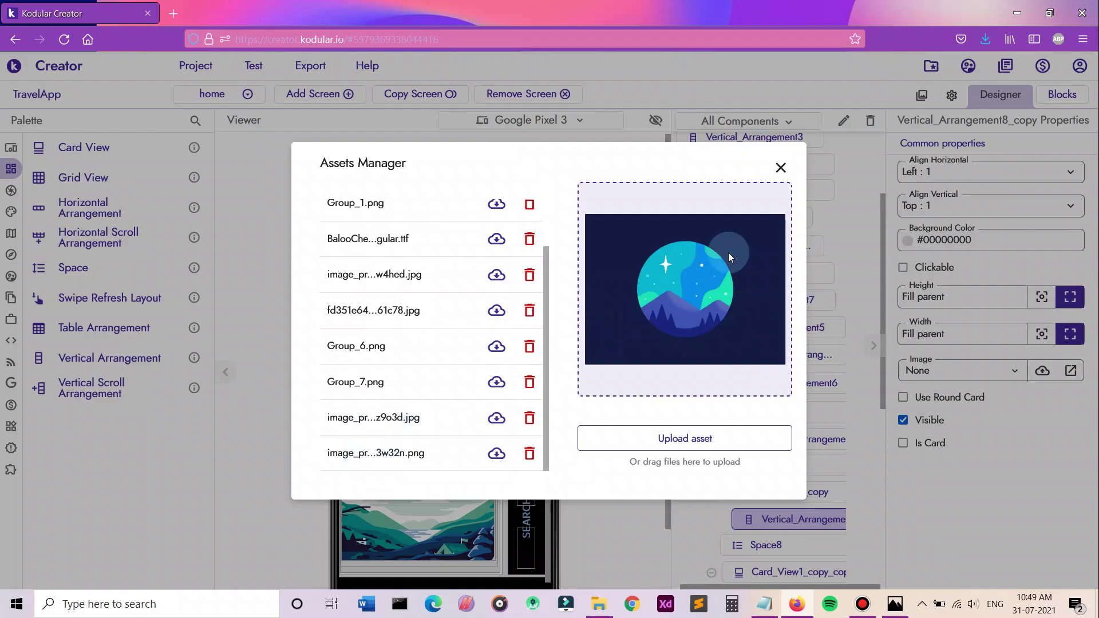
pyautogui.click(776, 180)
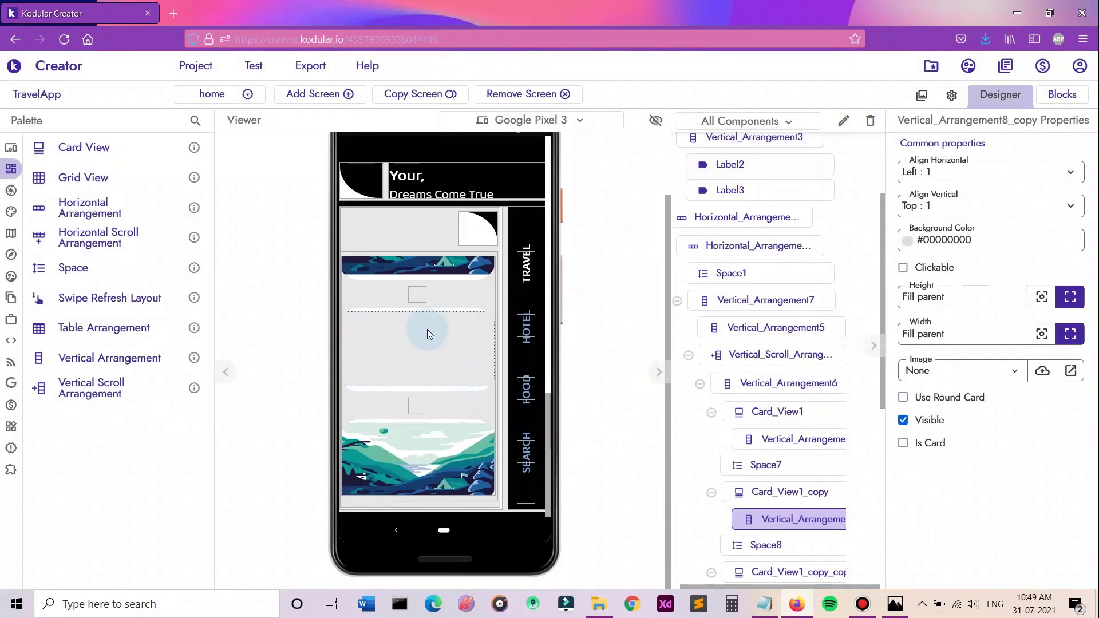
pyautogui.click(918, 371)
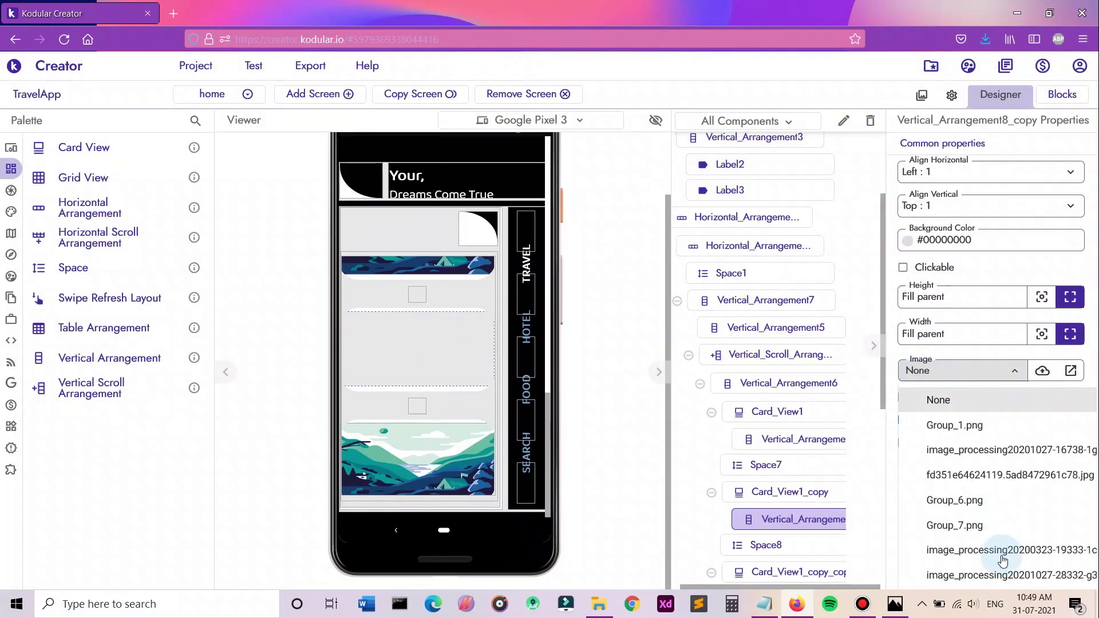
pyautogui.click(991, 545)
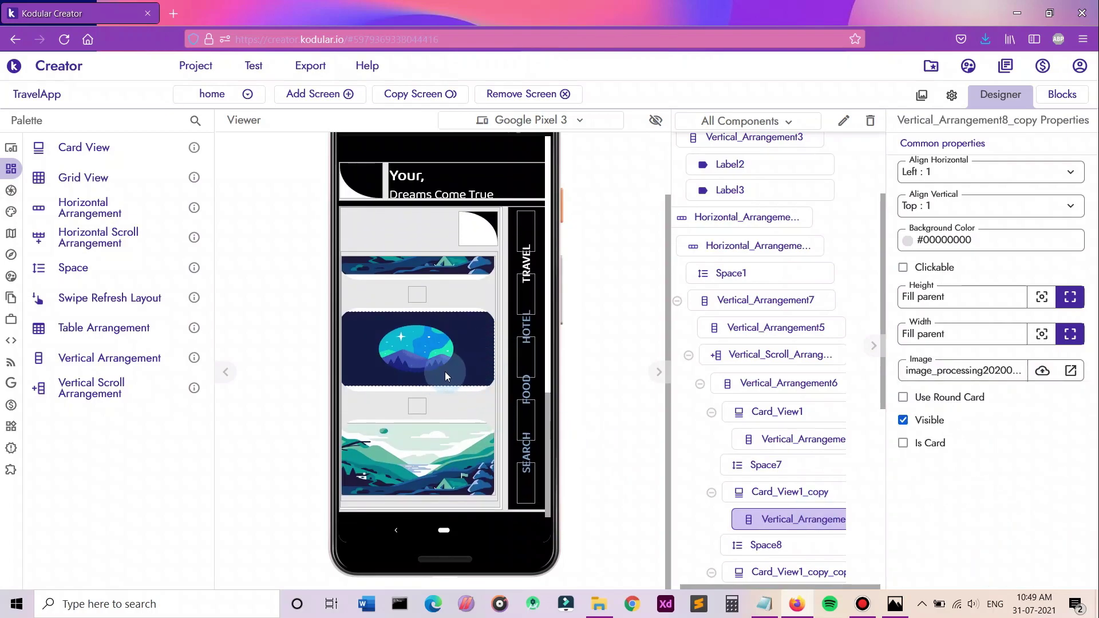
pyautogui.click(253, 66)
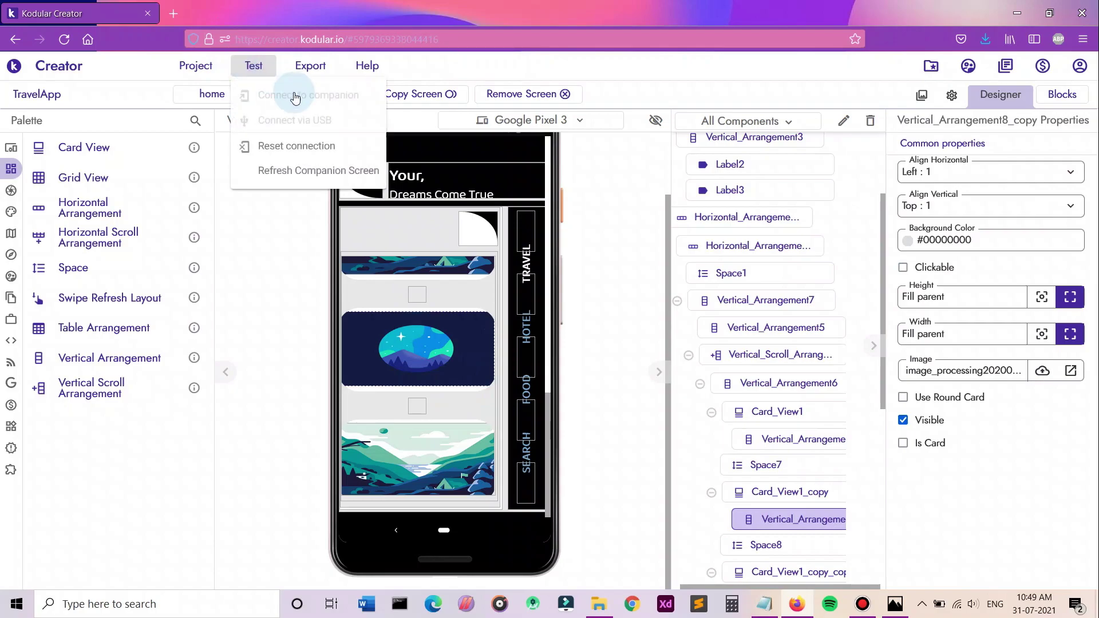
pyautogui.click(310, 172)
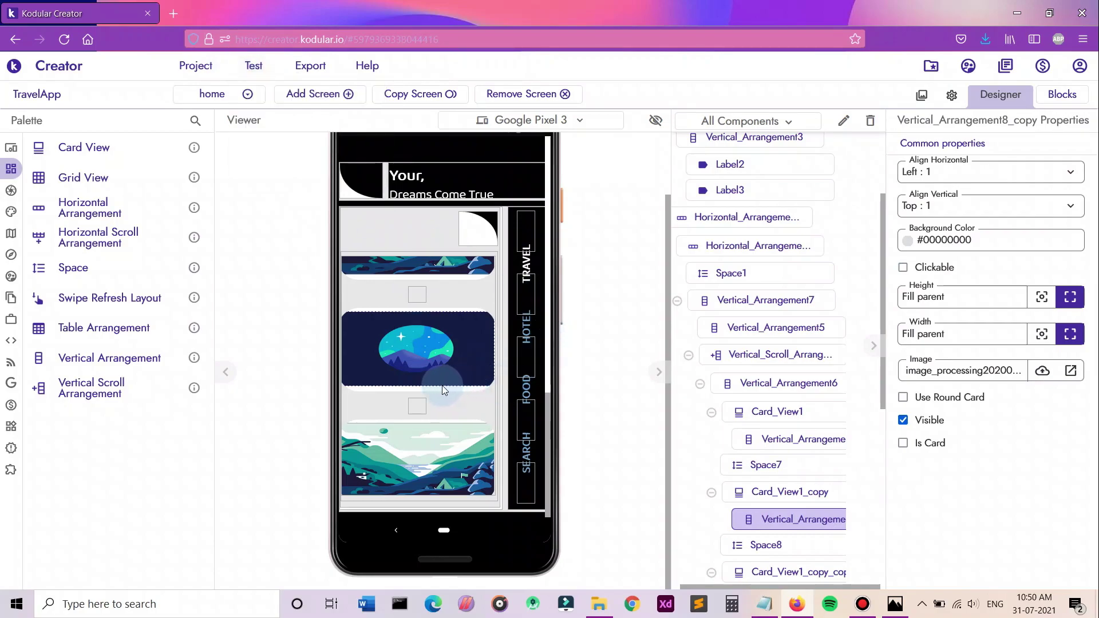
# Select the third card's inner vertical arrangement and save the project.
pyautogui.click(452, 436)
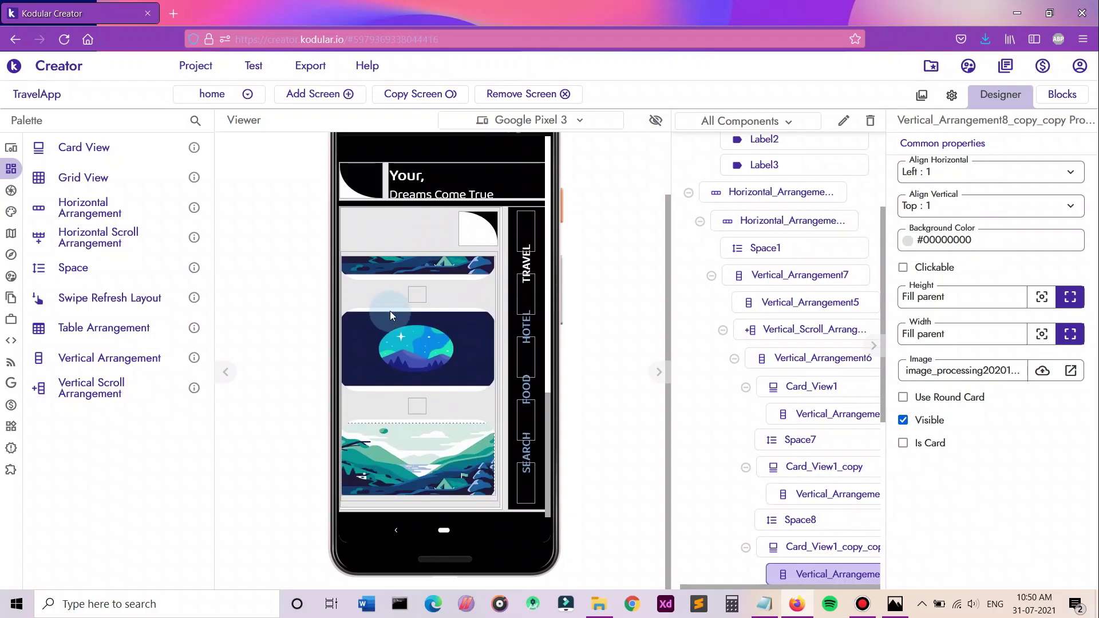
pyautogui.click(196, 66)
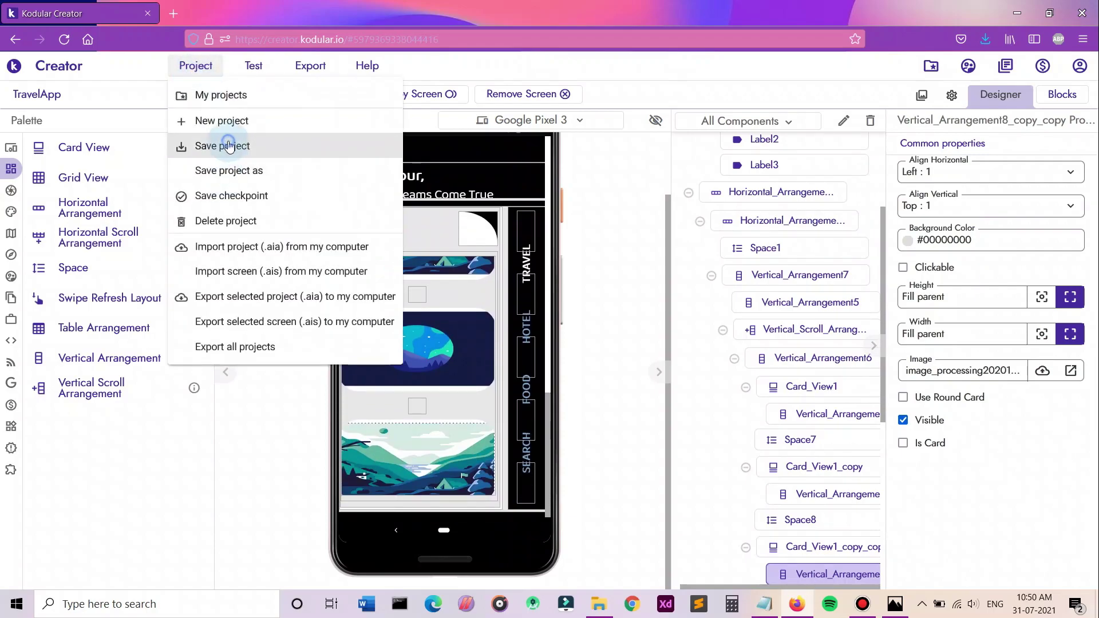
pyautogui.click(228, 146)
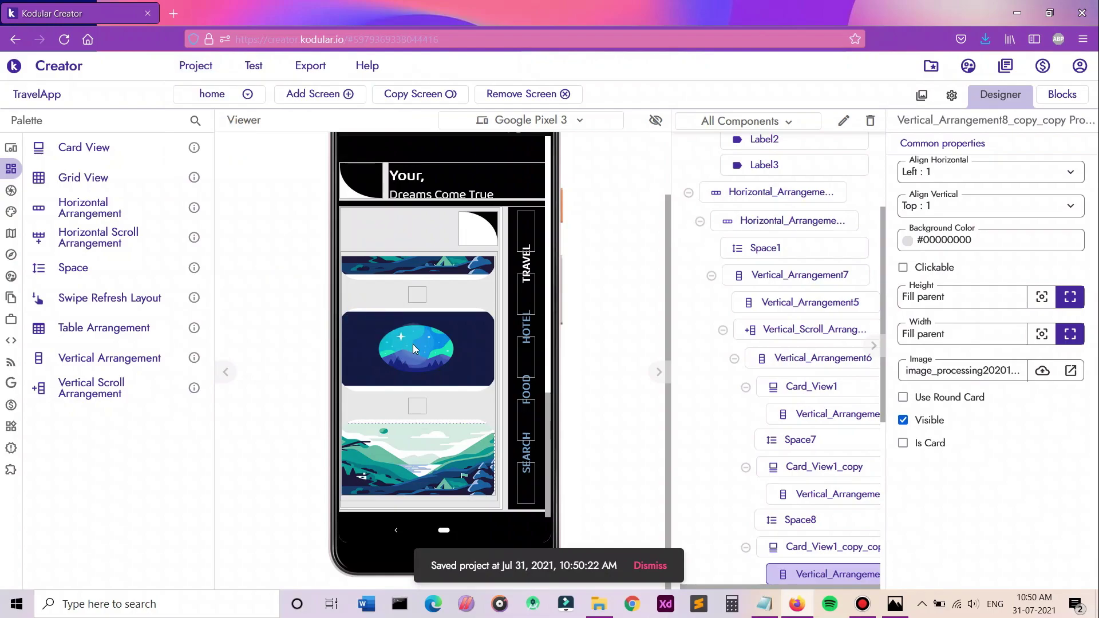
# Set the vertical alignment of the first card's inner vertical arrangement to Bottom, leaving it non-clickable.
pyautogui.scroll(4, 417, 309)
pyautogui.scroll(-4, 422, 367)
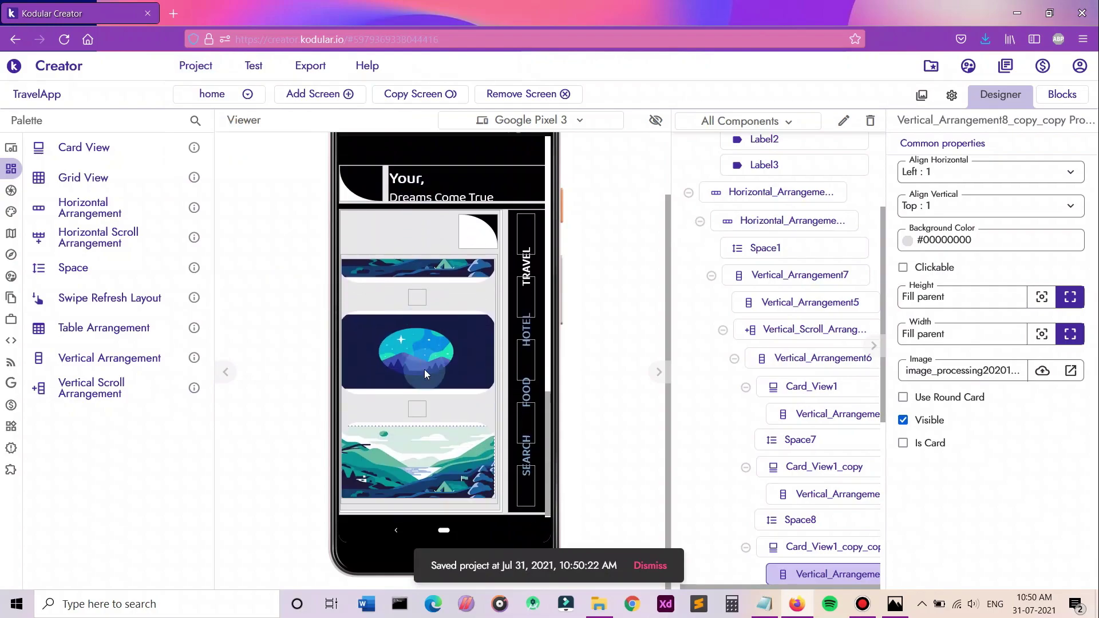
pyautogui.click(463, 273)
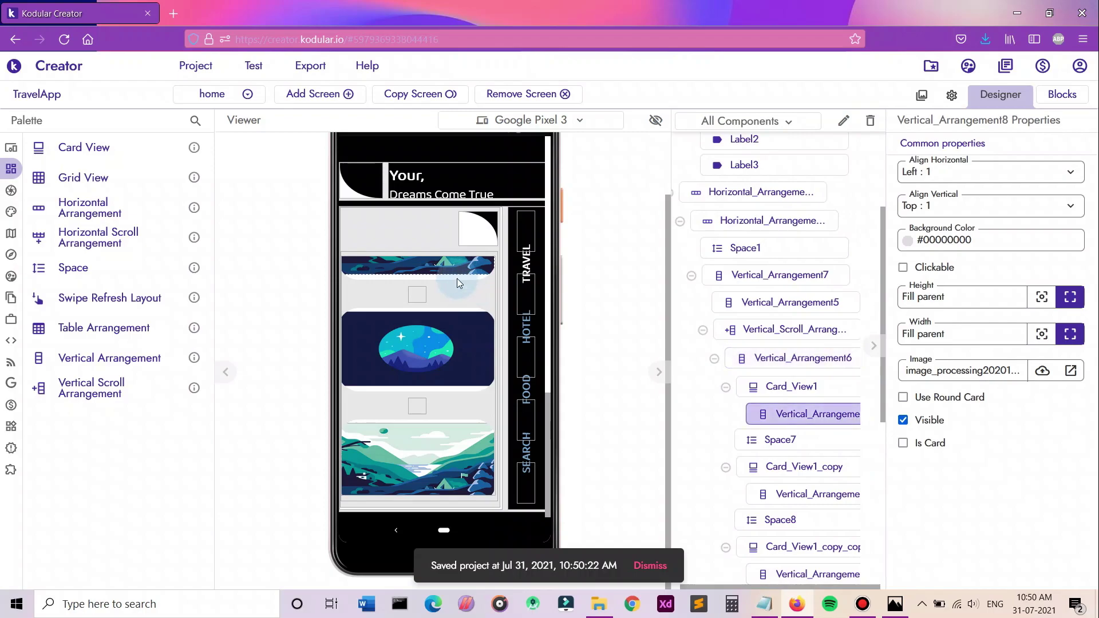
pyautogui.click(985, 205)
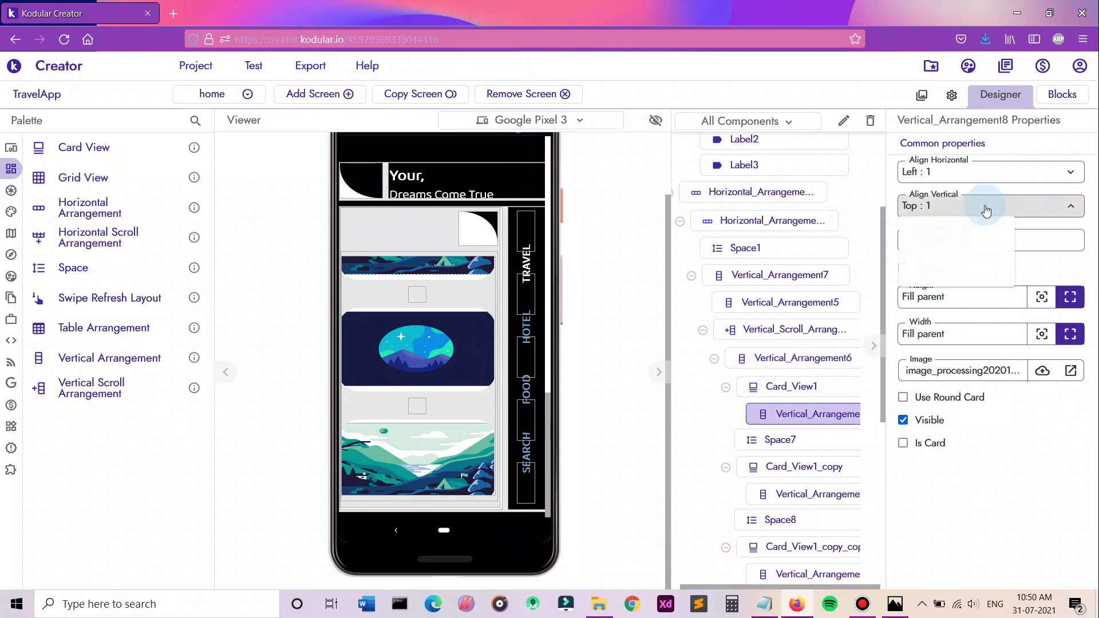
pyautogui.click(973, 256)
pyautogui.click(980, 211)
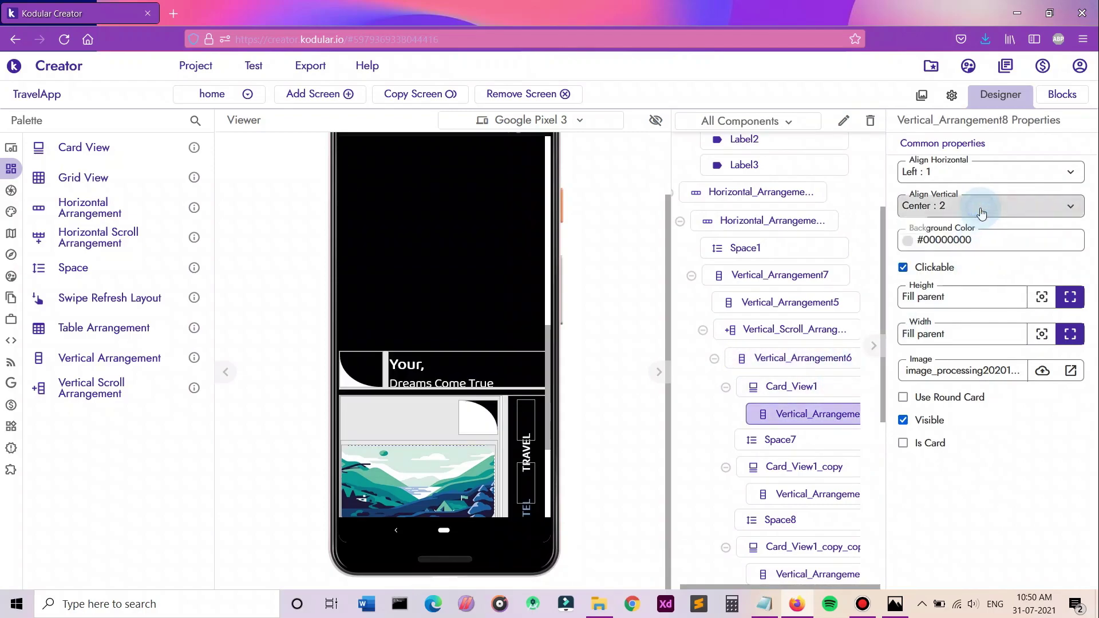
pyautogui.click(930, 281)
pyautogui.click(918, 276)
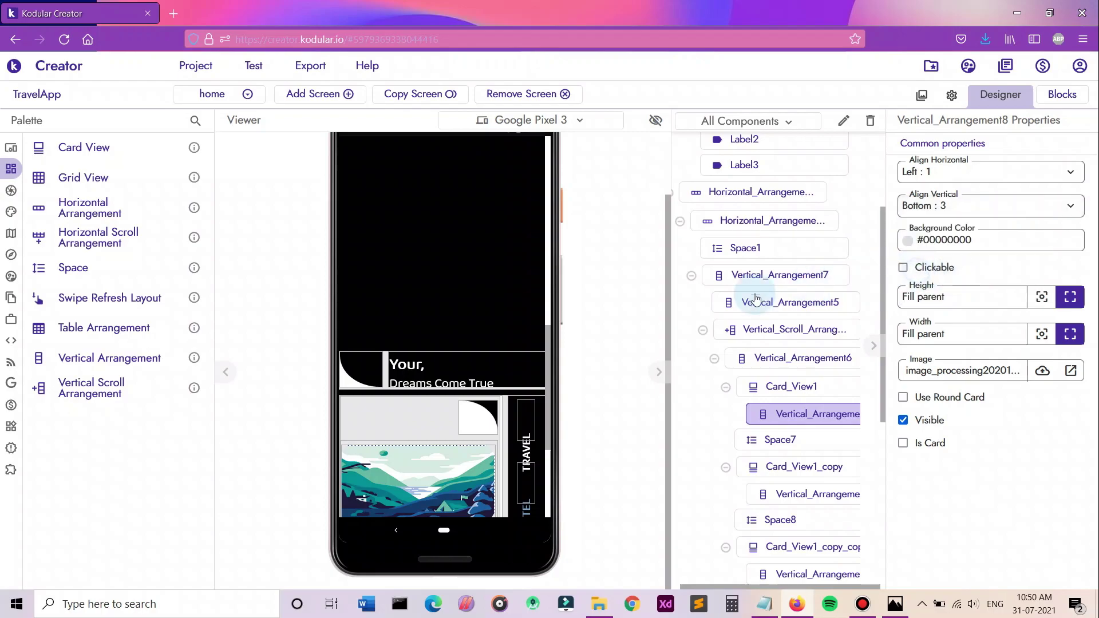
# Add a label inside the first card's inner vertical arrangement and set its text to "Mount Everest".
pyautogui.scroll(-3, 445, 396)
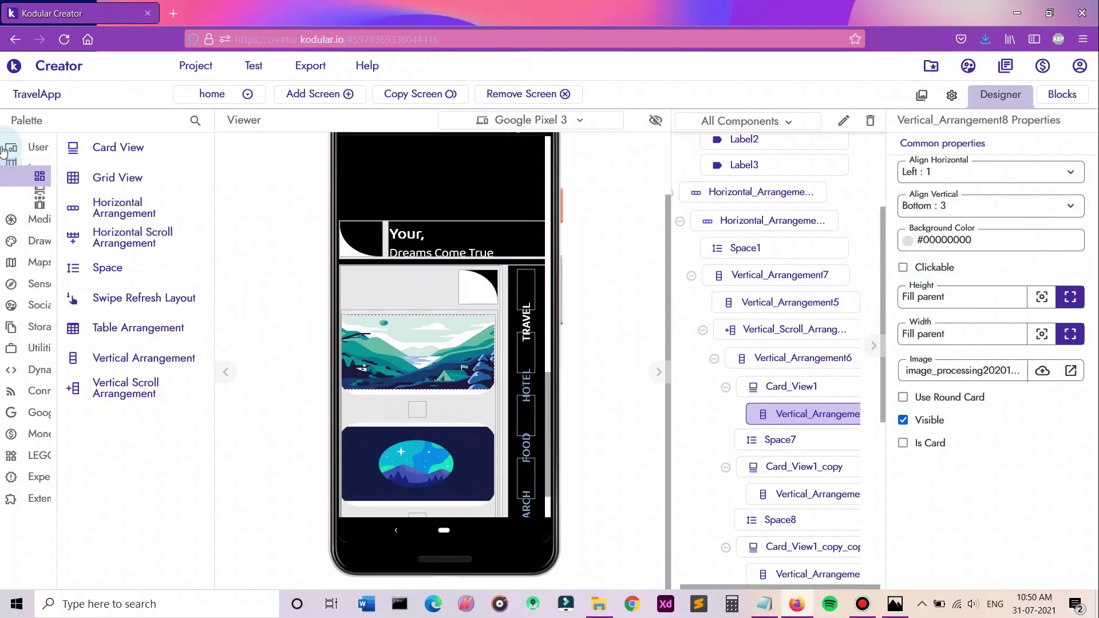
pyautogui.click(34, 147)
pyautogui.moveTo(91, 357); pyautogui.dragTo(433, 372)
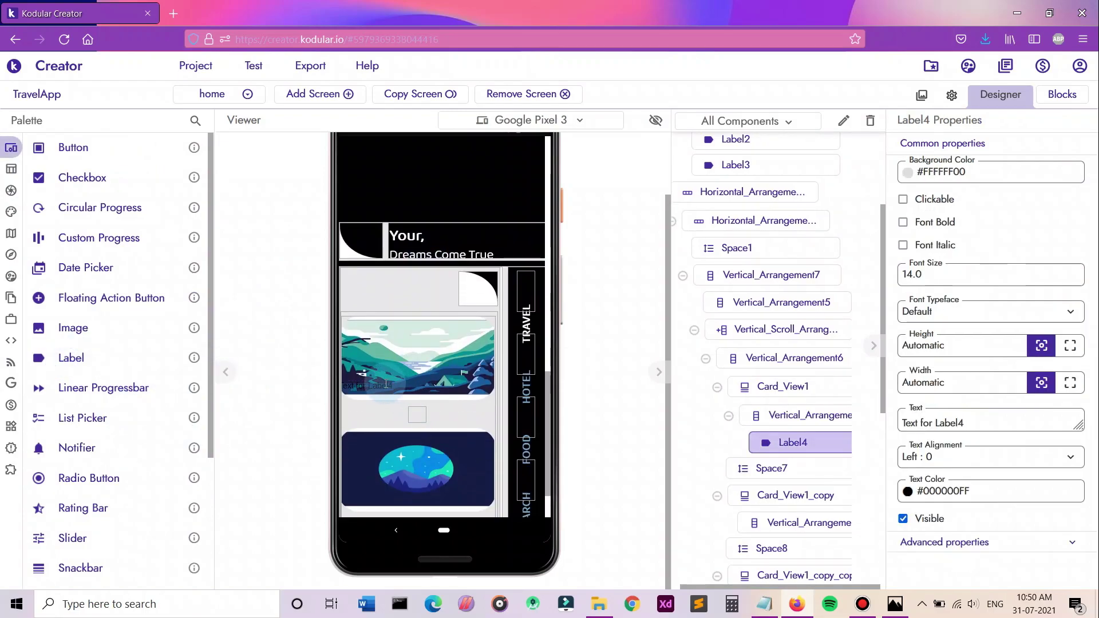
pyautogui.moveTo(1045, 422); pyautogui.dragTo(876, 410)
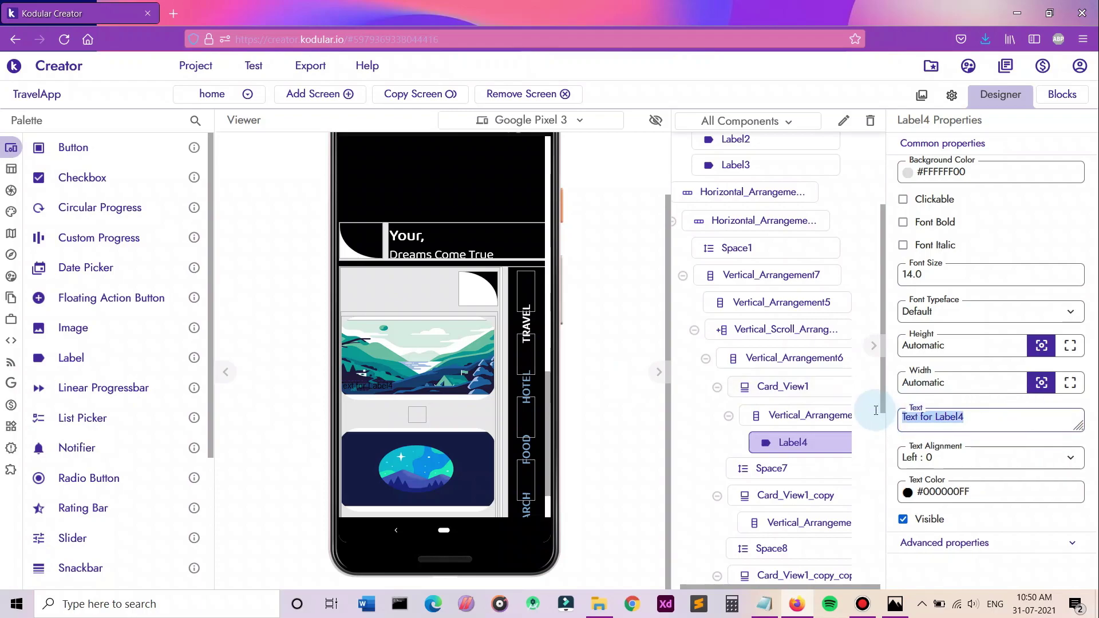
pyautogui.write('Mount Everest')
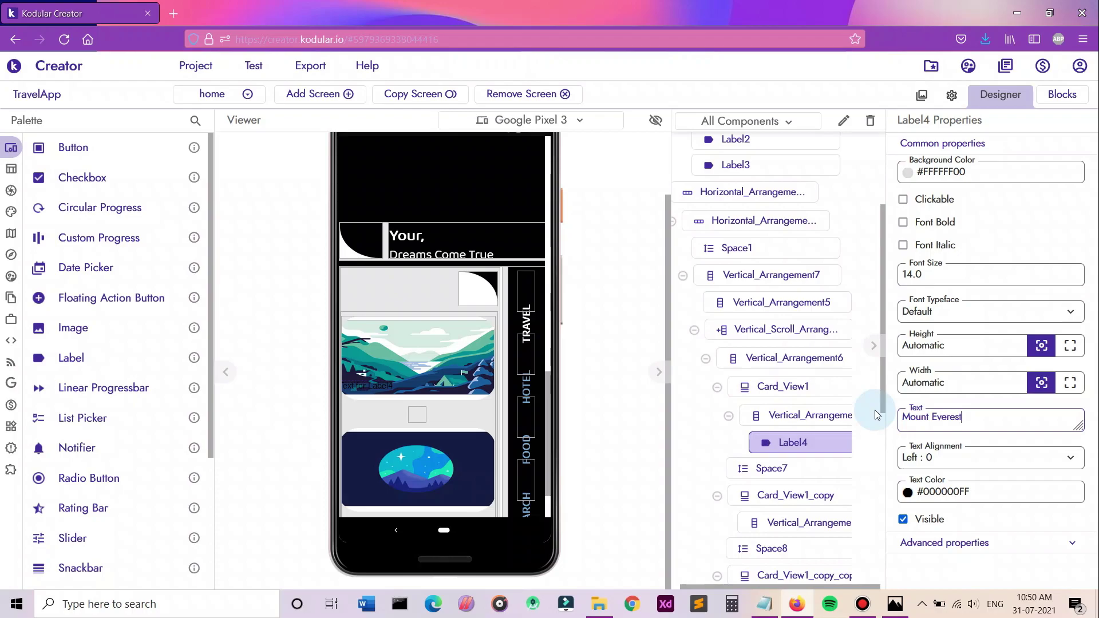
pyautogui.press('Return')
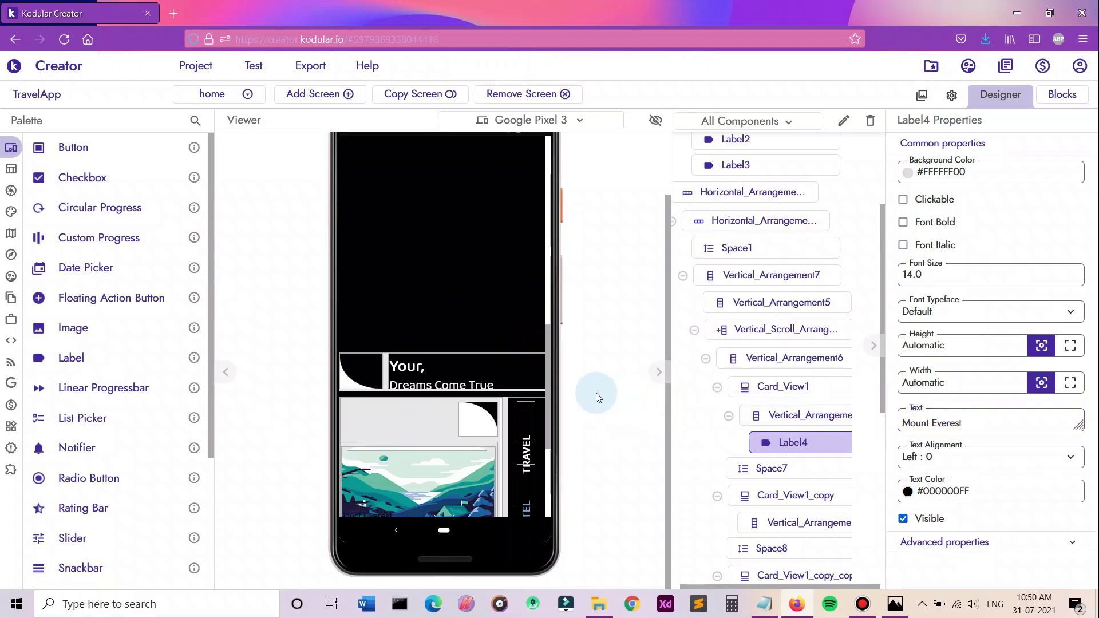
pyautogui.click(1020, 428)
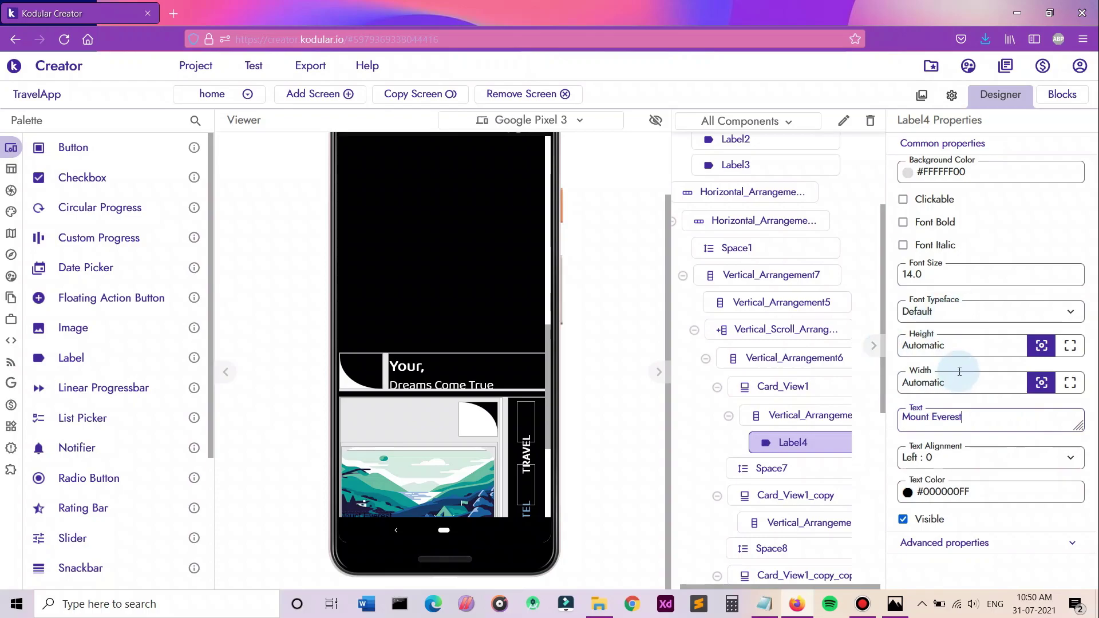
# Set the font size of the Mount Everest label to 18.
pyautogui.scroll(-3, 340, 448)
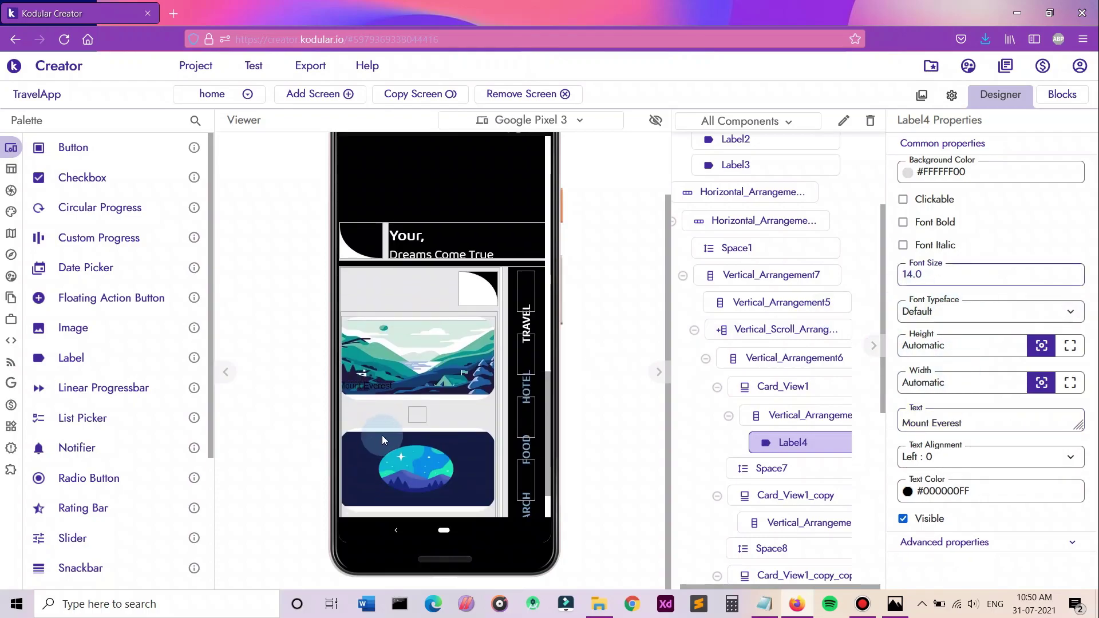
pyautogui.scroll(-1, 382, 435)
pyautogui.click(927, 274)
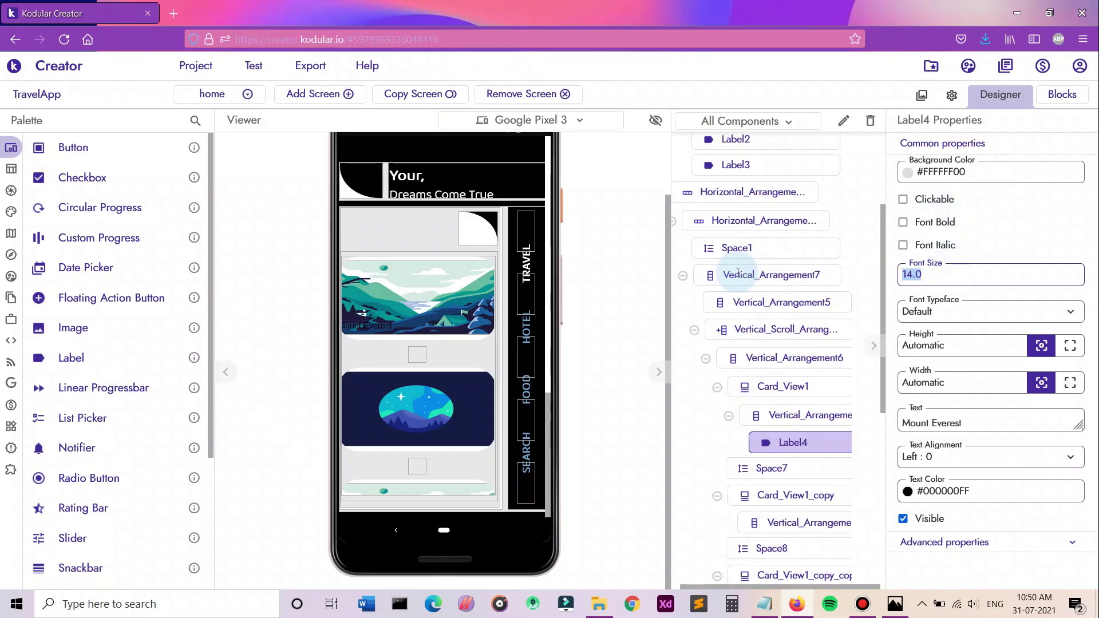
pyautogui.write('18')
pyautogui.press('Return')
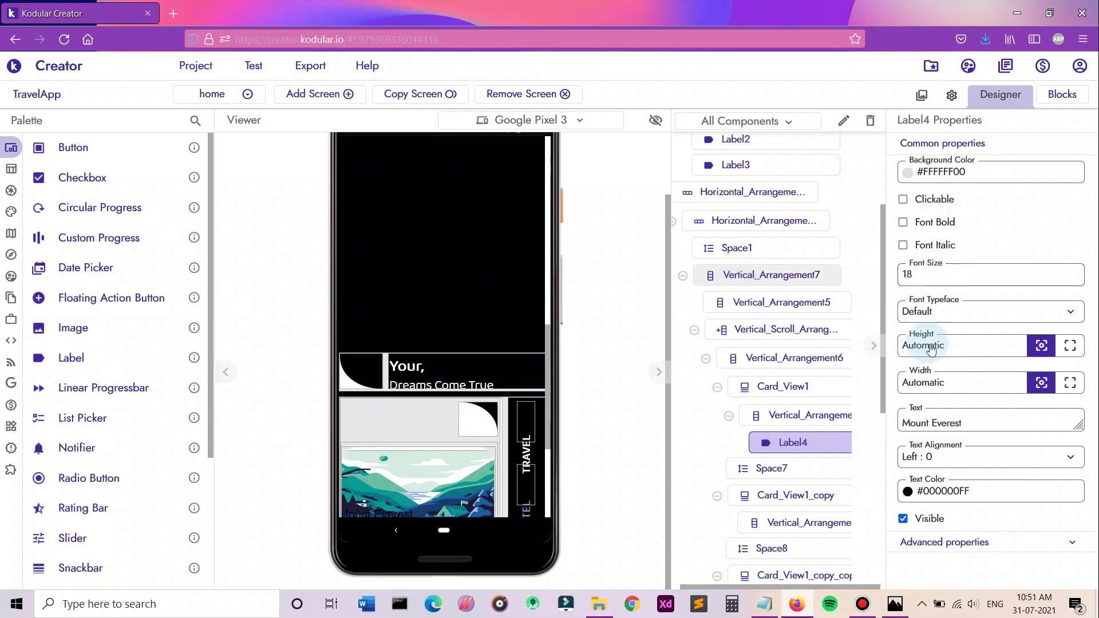
# Change the Mount Everest label's text color to white (#FFFFFFFF).
pyautogui.click(953, 487)
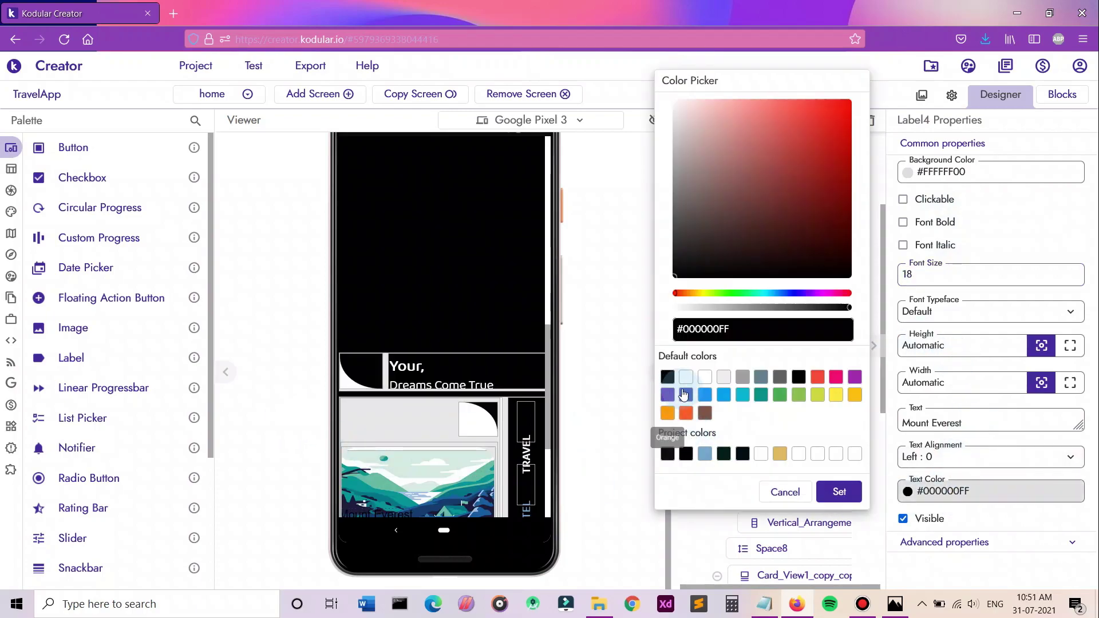
pyautogui.click(701, 382)
pyautogui.click(839, 491)
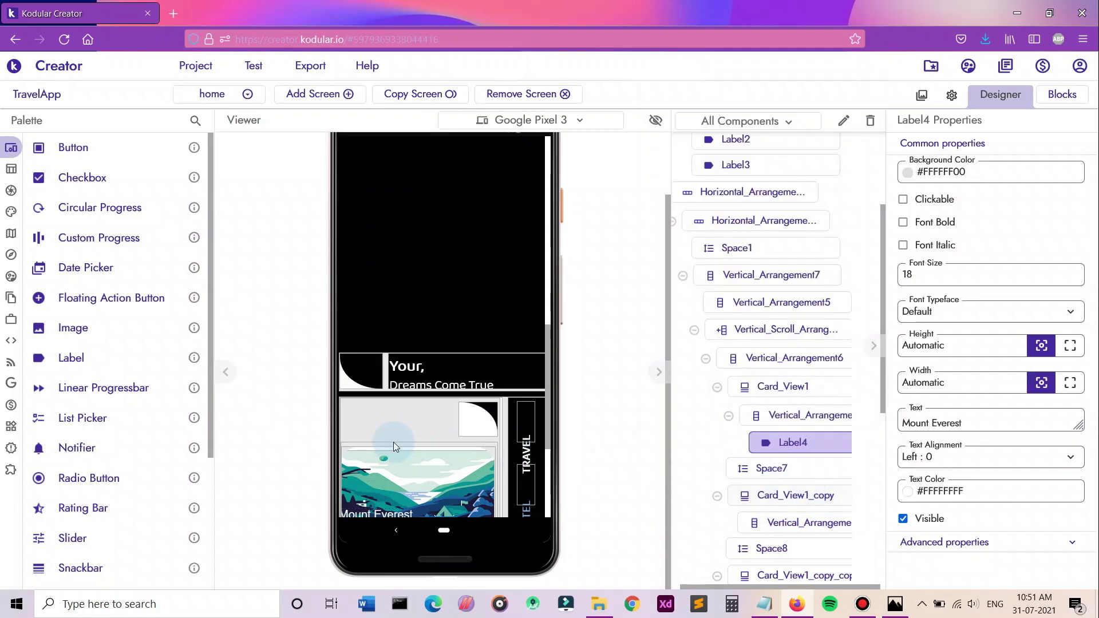
pyautogui.scroll(-2, 393, 442)
pyautogui.scroll(-1, 393, 438)
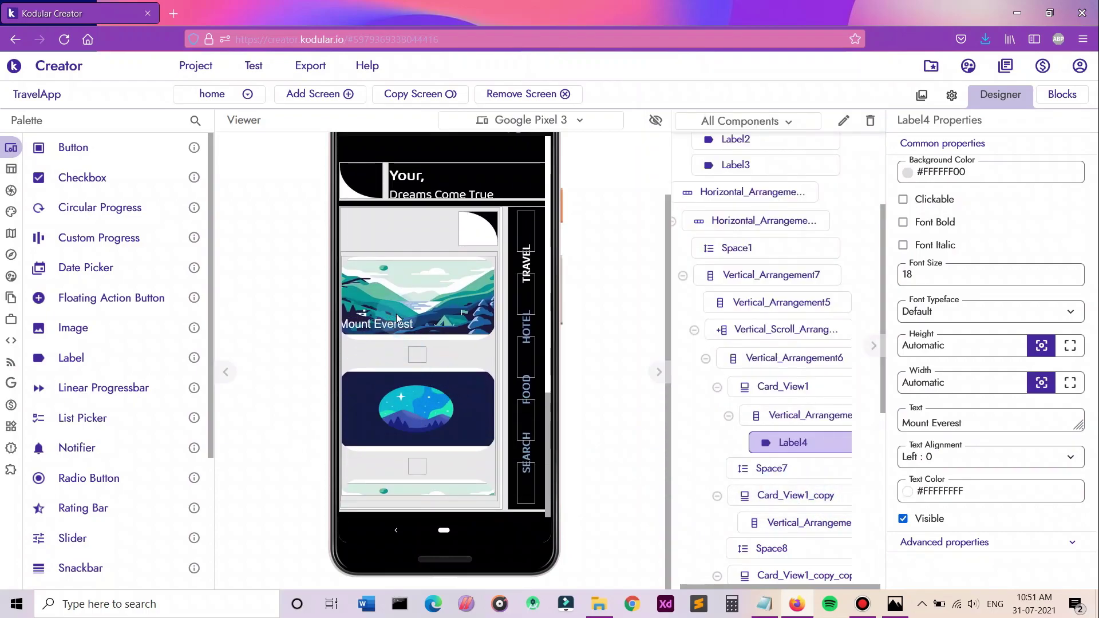
# Add a horizontal arrangement with fill-parent height inside the first card's inner arrangement and move the Mount Everest label into it.
pyautogui.click(23, 168)
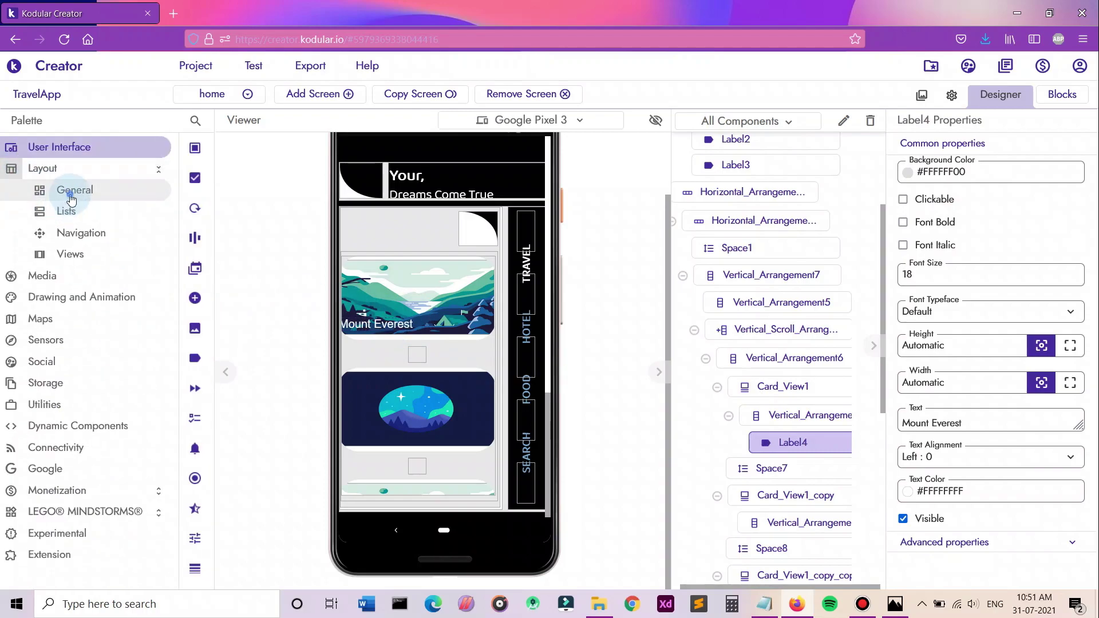
pyautogui.click(71, 196)
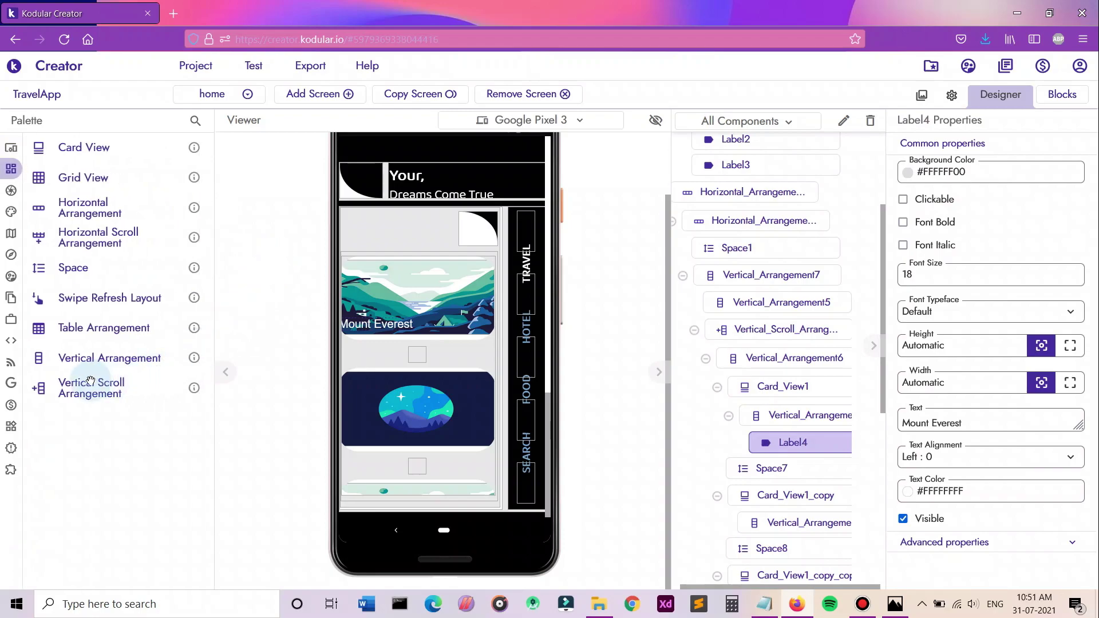
pyautogui.moveTo(67, 206); pyautogui.dragTo(401, 311)
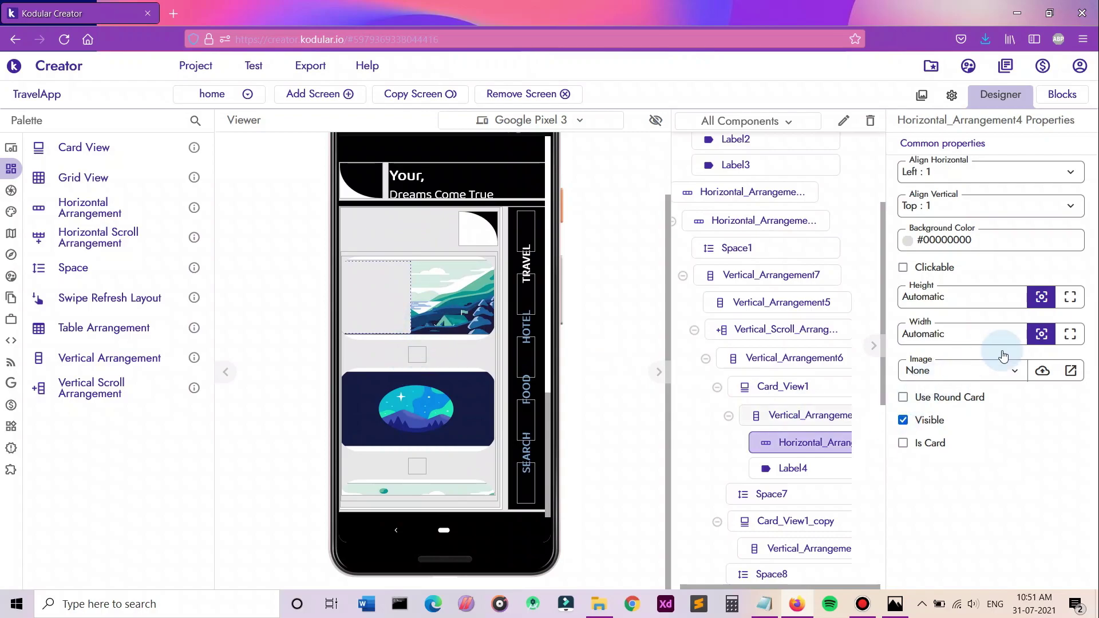
pyautogui.click(1069, 297)
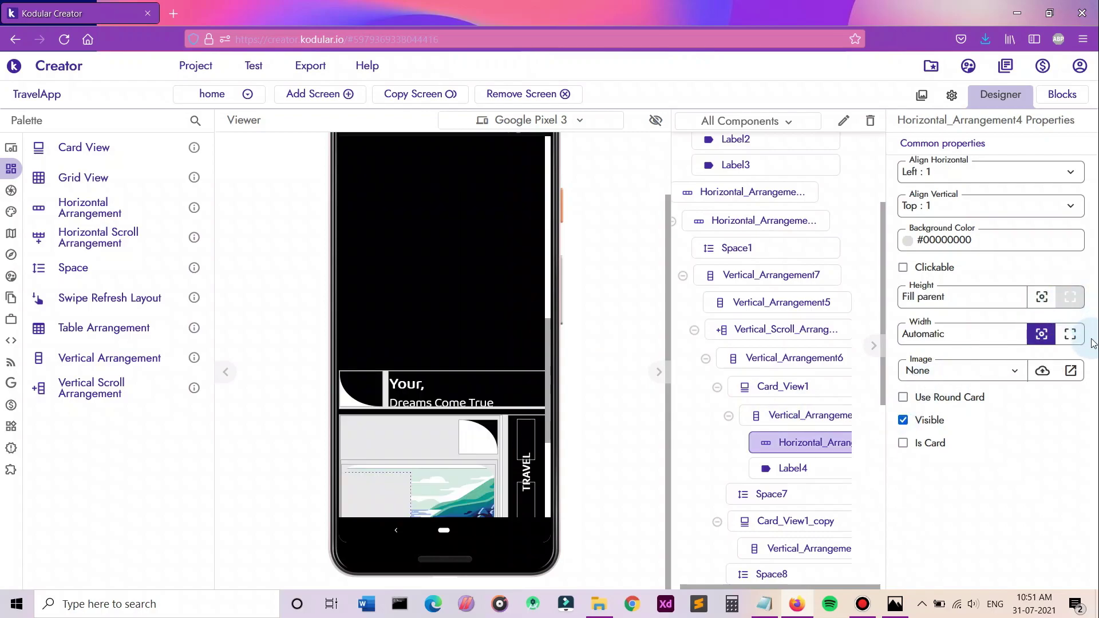
pyautogui.click(380, 322)
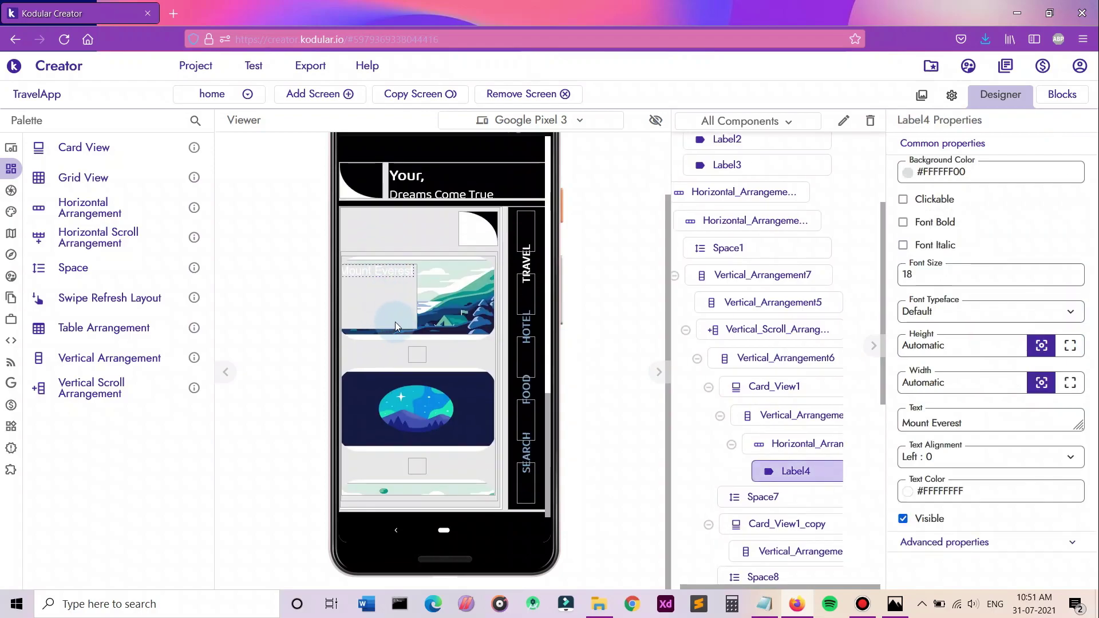
# Set the height of the horizontal arrangement holding the Mount Everest label to 5%.
pyautogui.click(397, 319)
pyautogui.click(952, 296)
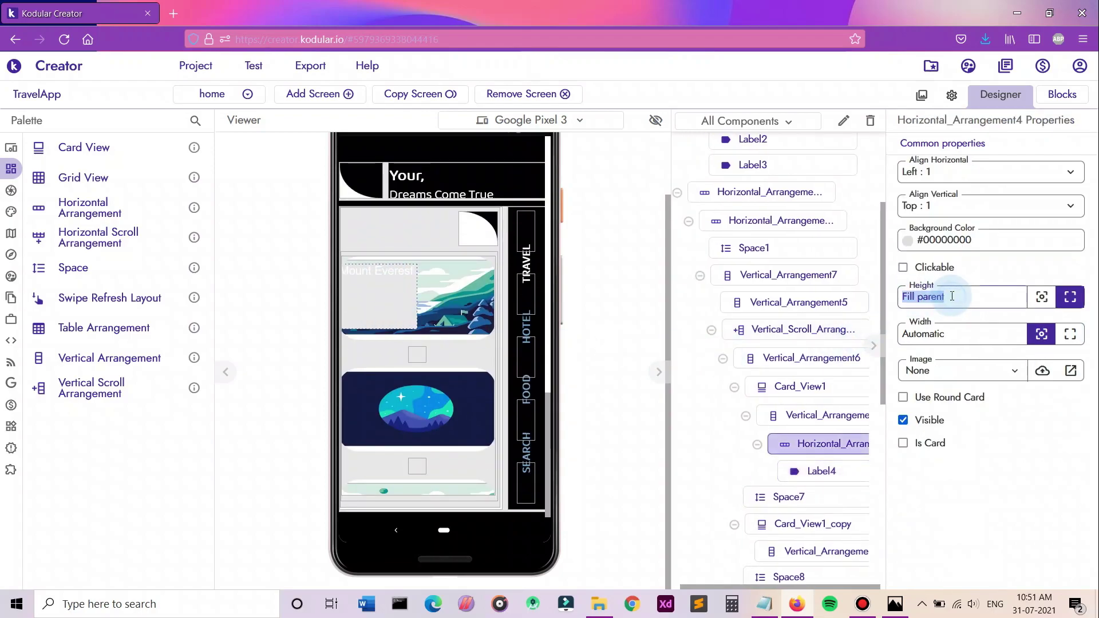
pyautogui.write('5%')
pyautogui.press('Return')
pyautogui.scroll(-3, 458, 413)
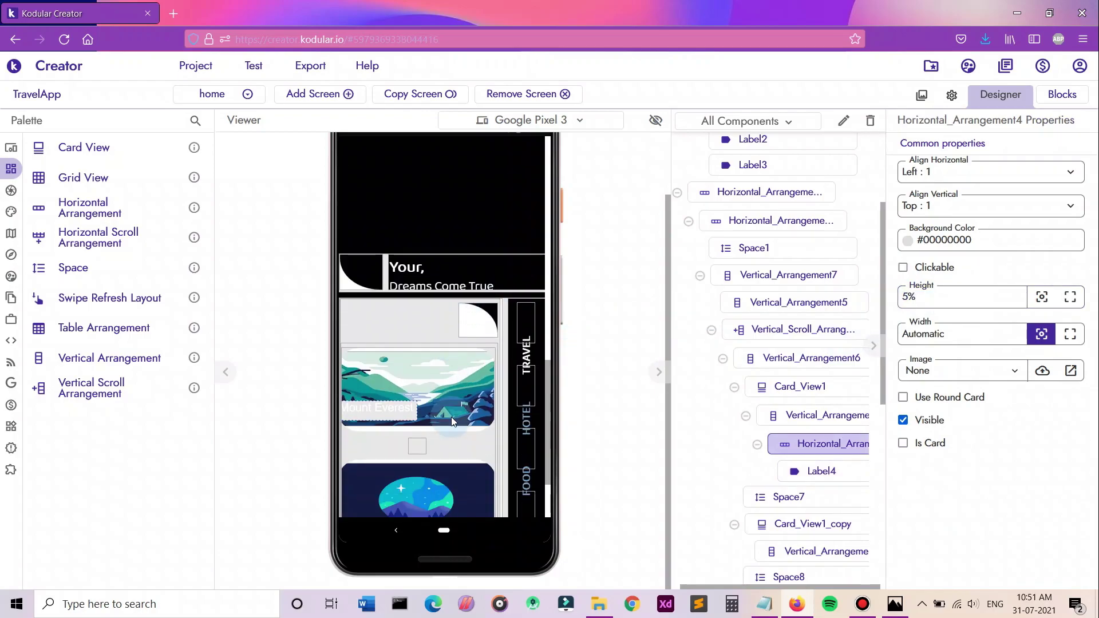
# Set the height of the horizontal arrangement around the Mount Everest label to 7%.
pyautogui.click(950, 295)
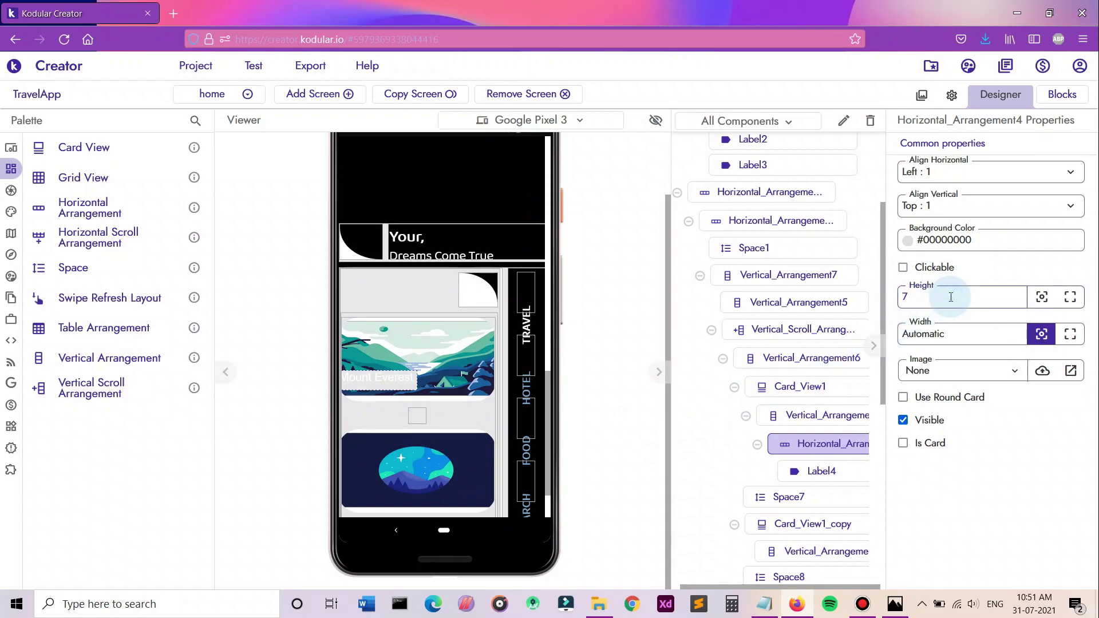
pyautogui.write('7%')
pyautogui.press('Return')
pyautogui.scroll(-2, 448, 441)
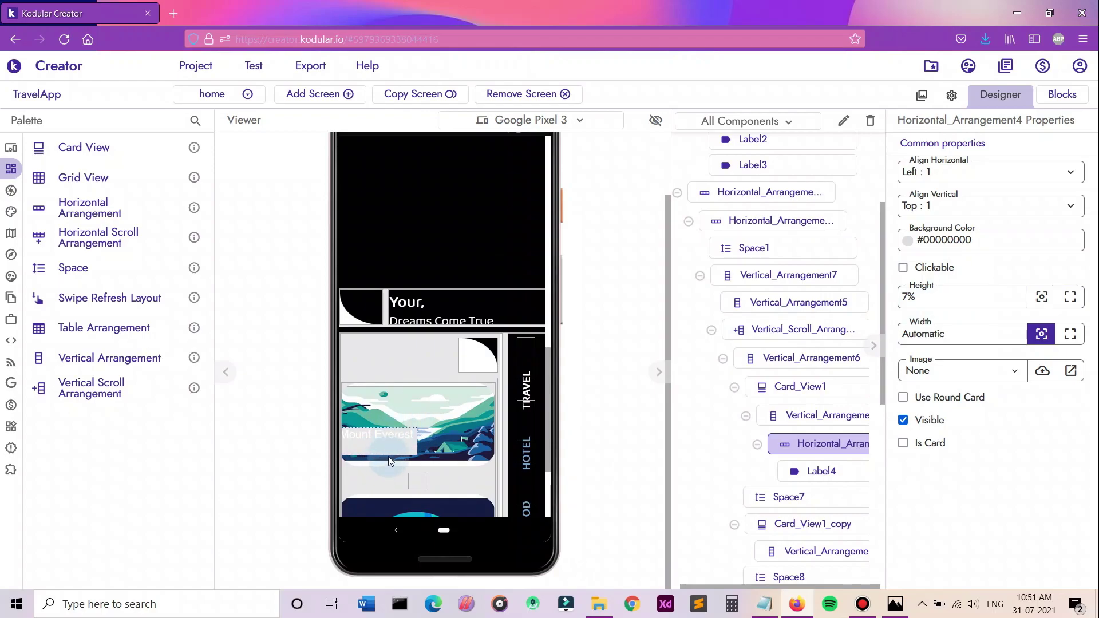
# Set the width of the Mount Everest label's horizontal arrangement to 20%.
pyautogui.click(406, 455)
pyautogui.click(406, 452)
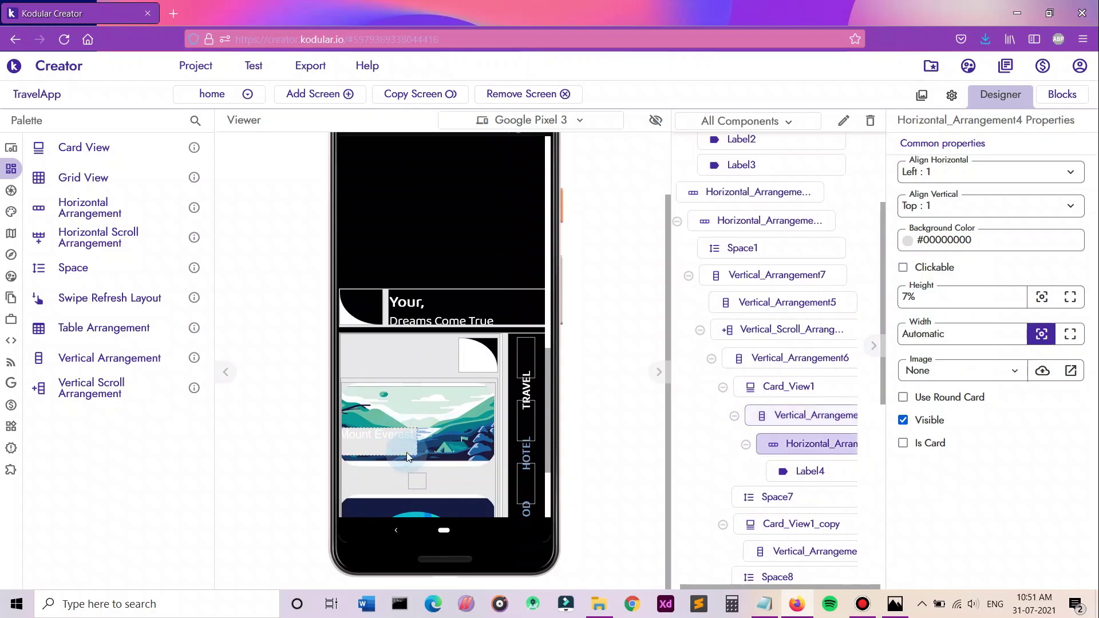
pyautogui.click(960, 335)
pyautogui.write('20')
pyautogui.press('Return')
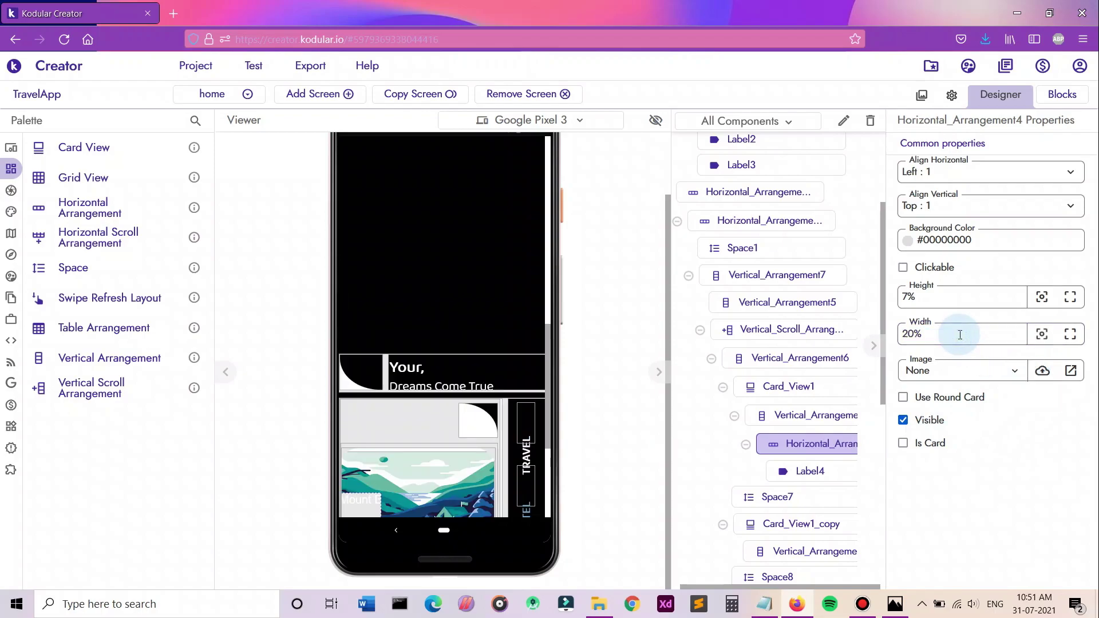
pyautogui.scroll(-1, 404, 470)
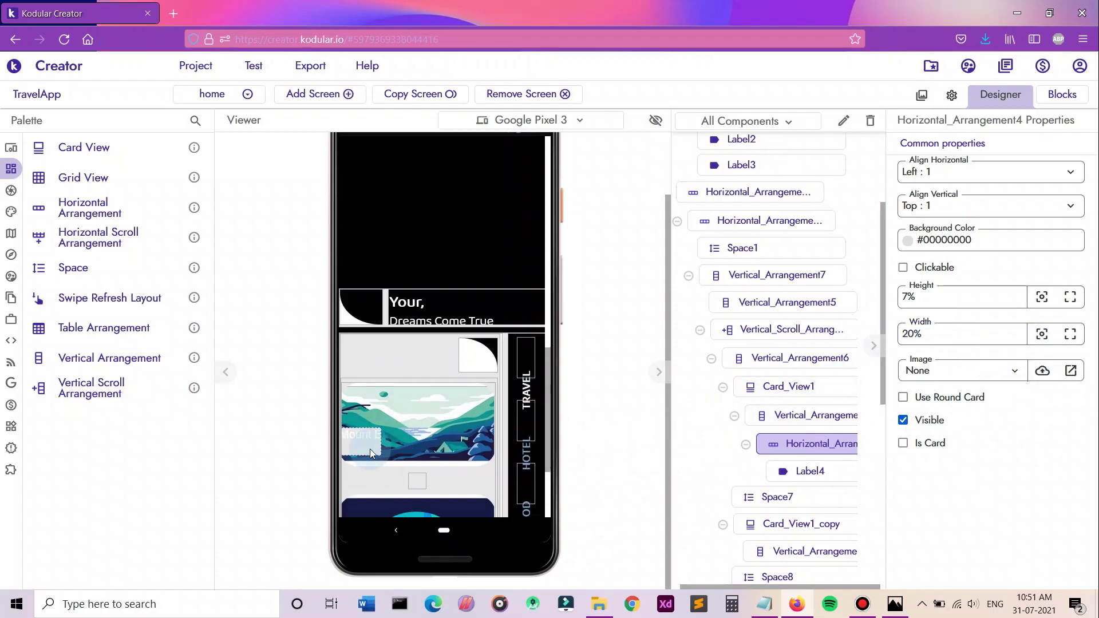
# Reselect the horizontal arrangement around the Mount Everest label and set its width to 40%.
pyautogui.click(390, 465)
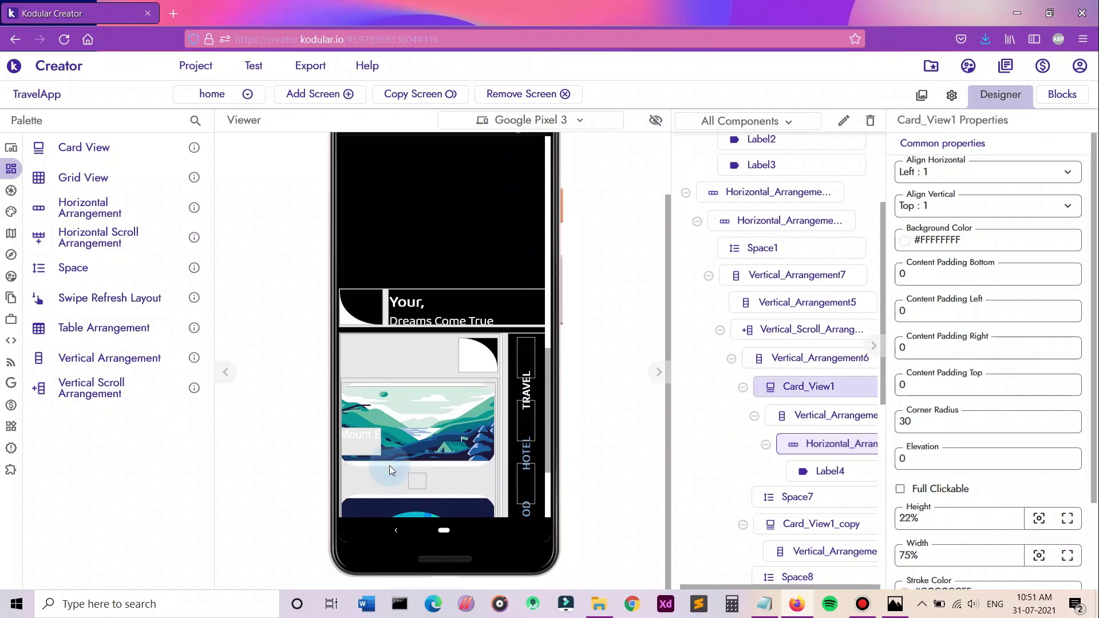
pyautogui.click(356, 448)
pyautogui.click(362, 450)
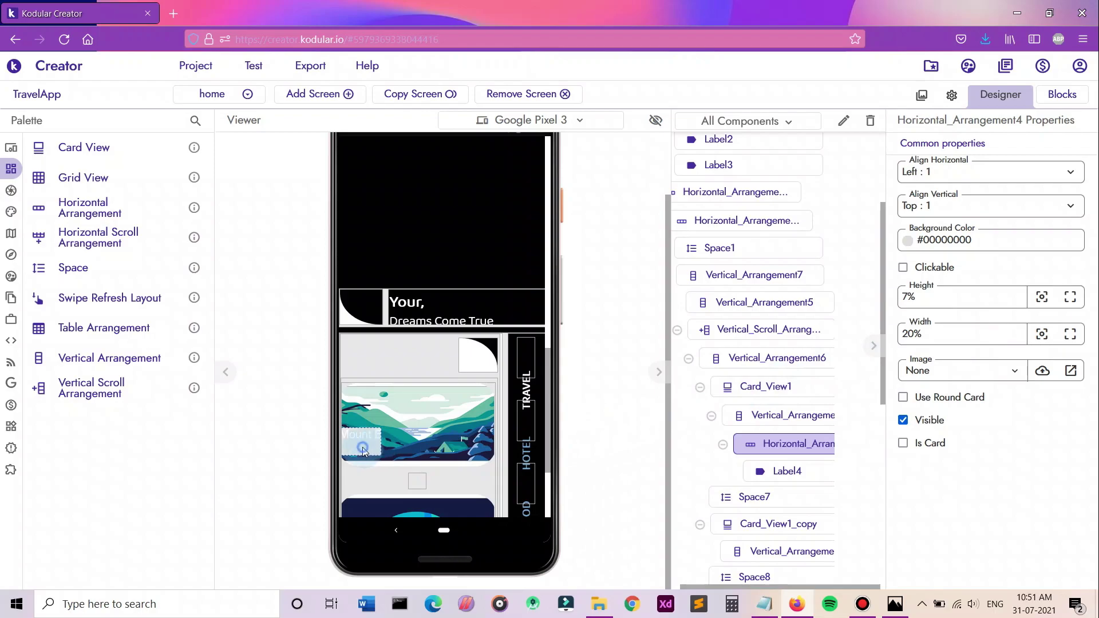
pyautogui.click(963, 339)
pyautogui.write('40%')
pyautogui.press('Return')
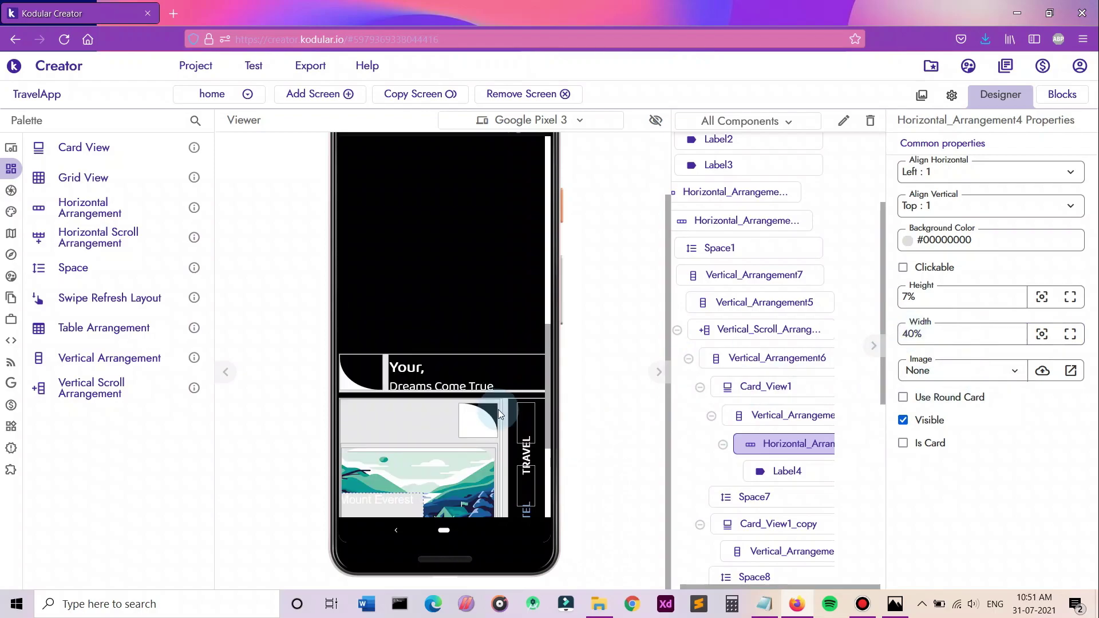
# Set the width of the horizontal arrangement containing the Mount Everest label to 60%.
pyautogui.scroll(-3, 498, 409)
pyautogui.click(953, 332)
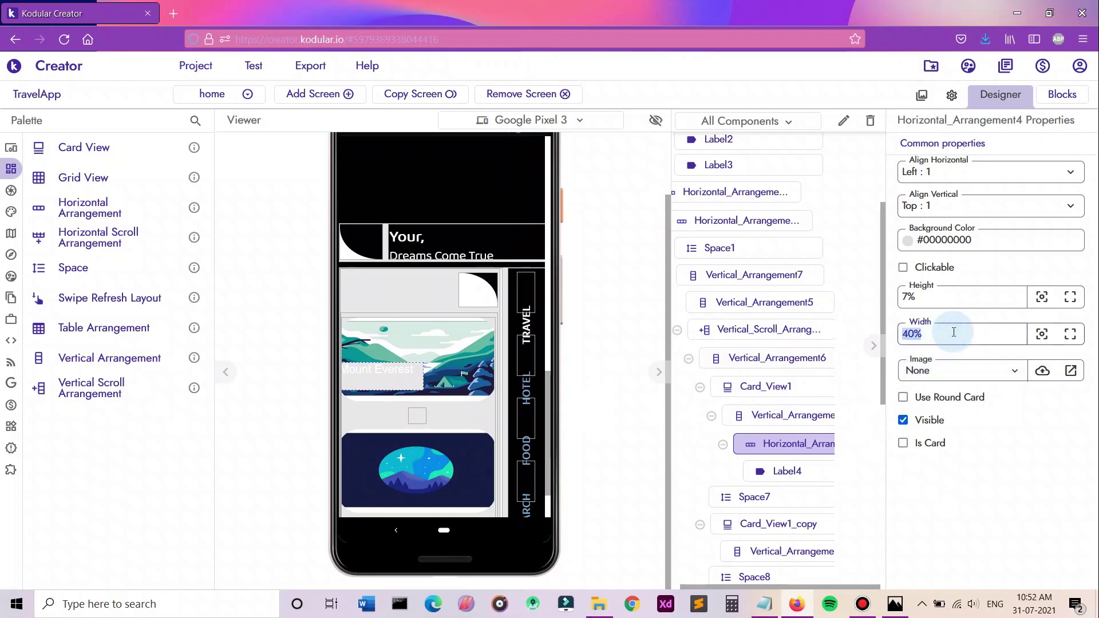
pyautogui.write('60%')
pyautogui.press('Return')
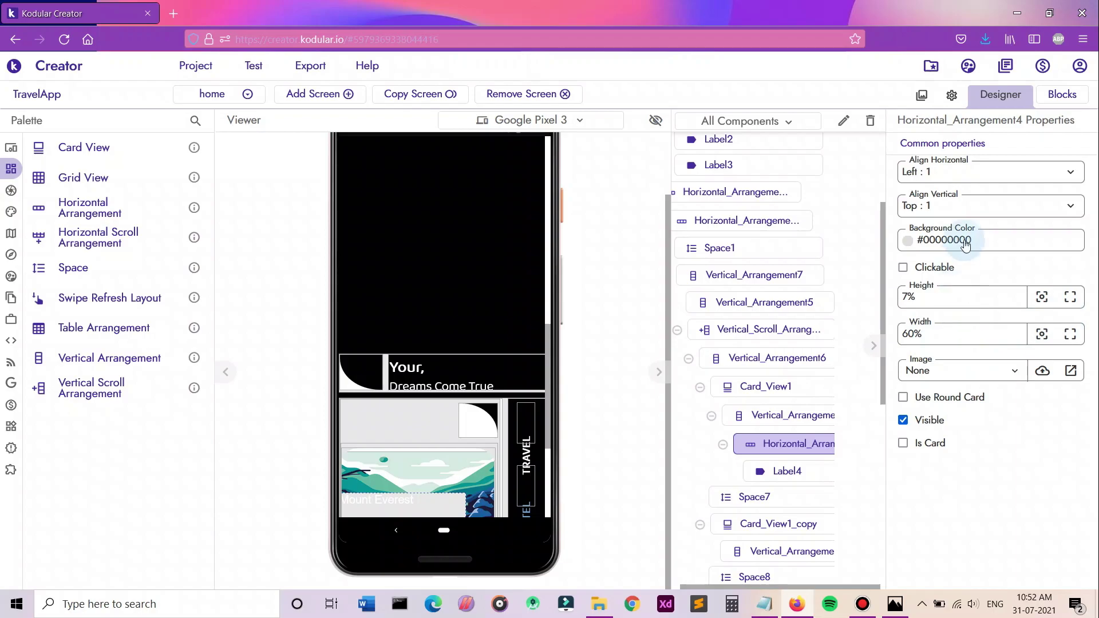
# Align the contents of the horizontal arrangement around the Mount Everest label horizontally to Right : 2.
pyautogui.click(1016, 206)
pyautogui.click(1038, 174)
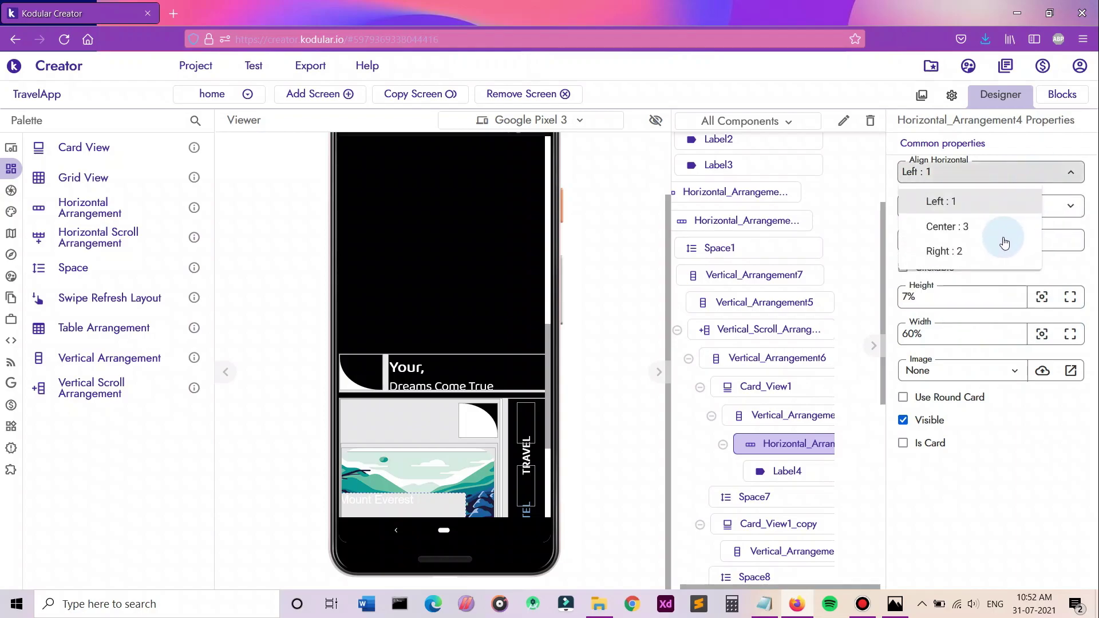
pyautogui.click(995, 248)
pyautogui.scroll(-2, 427, 403)
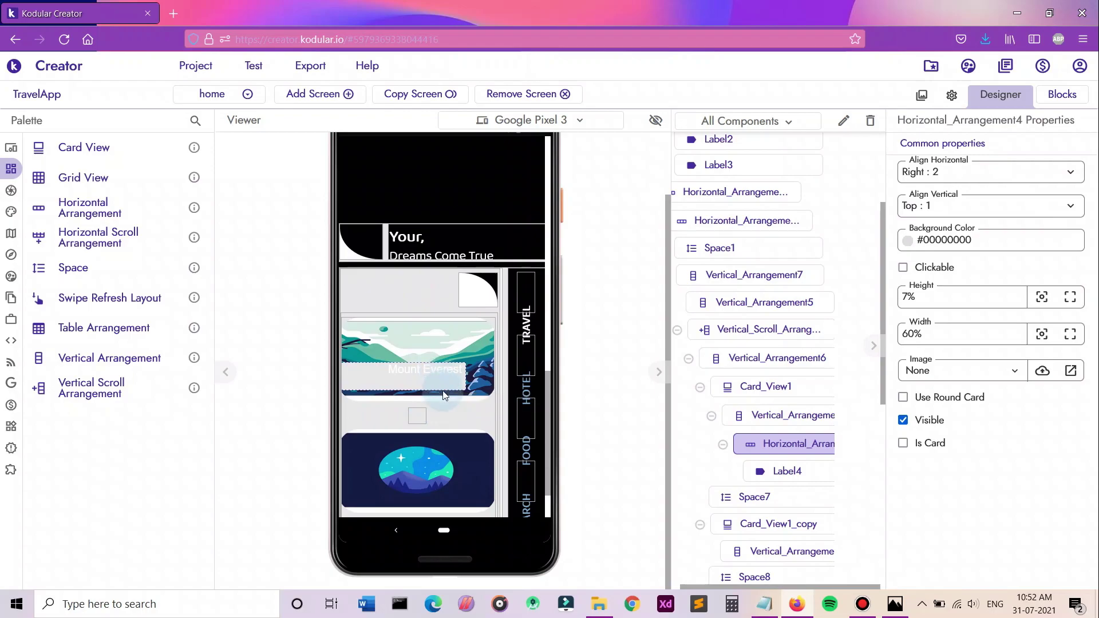
# Set the width of the right-aligned horizontal arrangement around the Mount Everest label to 40%.
pyautogui.click(945, 333)
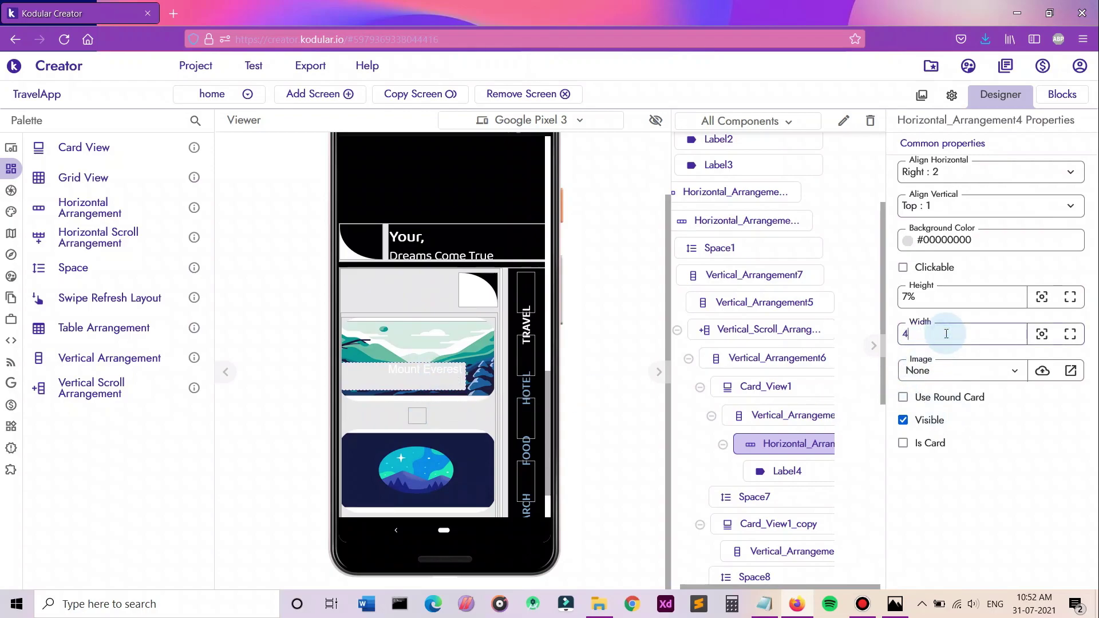
pyautogui.write('40%')
pyautogui.press('Return')
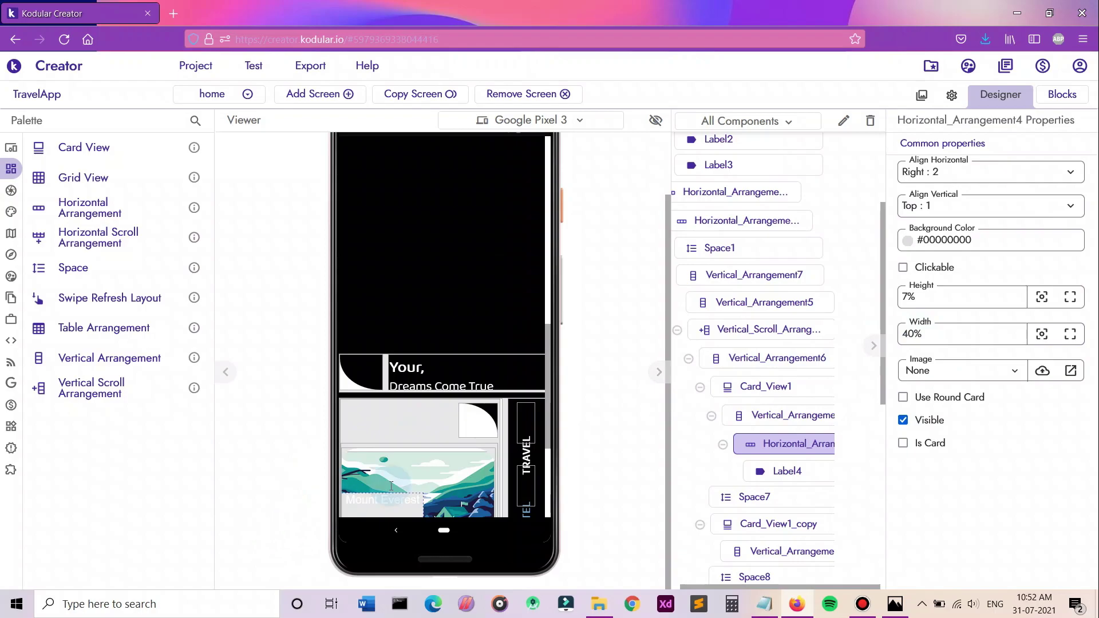
pyautogui.scroll(-2, 435, 466)
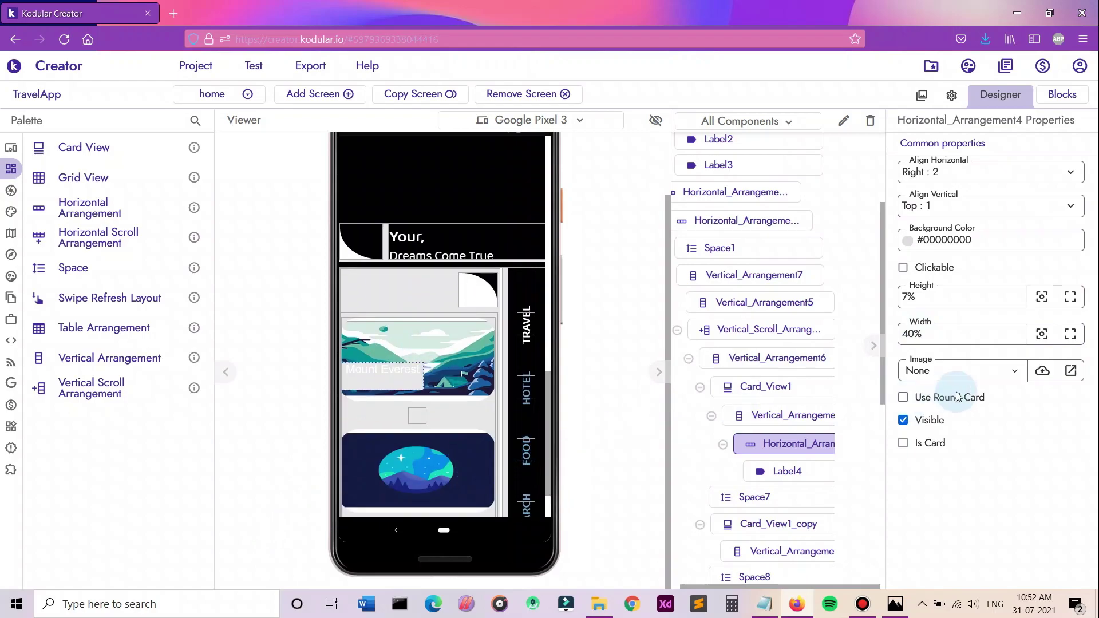
# Assign the imported font typeface BalooChettan2-Regular.ttf to the Mount Everest label.
pyautogui.click(764, 472)
pyautogui.click(1030, 543)
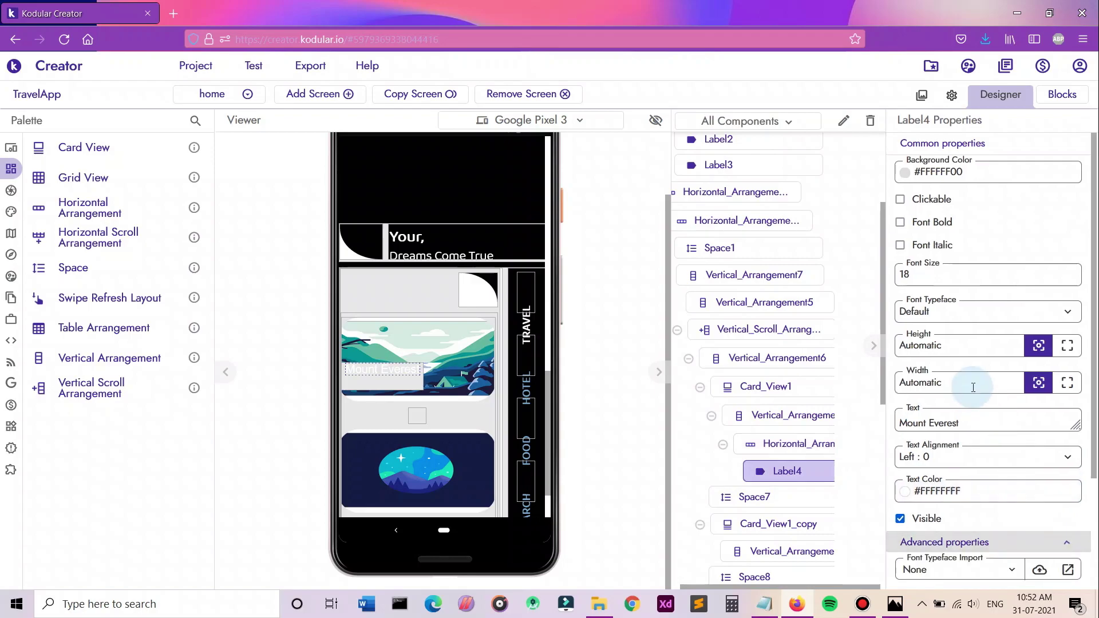
pyautogui.scroll(-2, 974, 383)
pyautogui.click(969, 440)
pyautogui.click(969, 485)
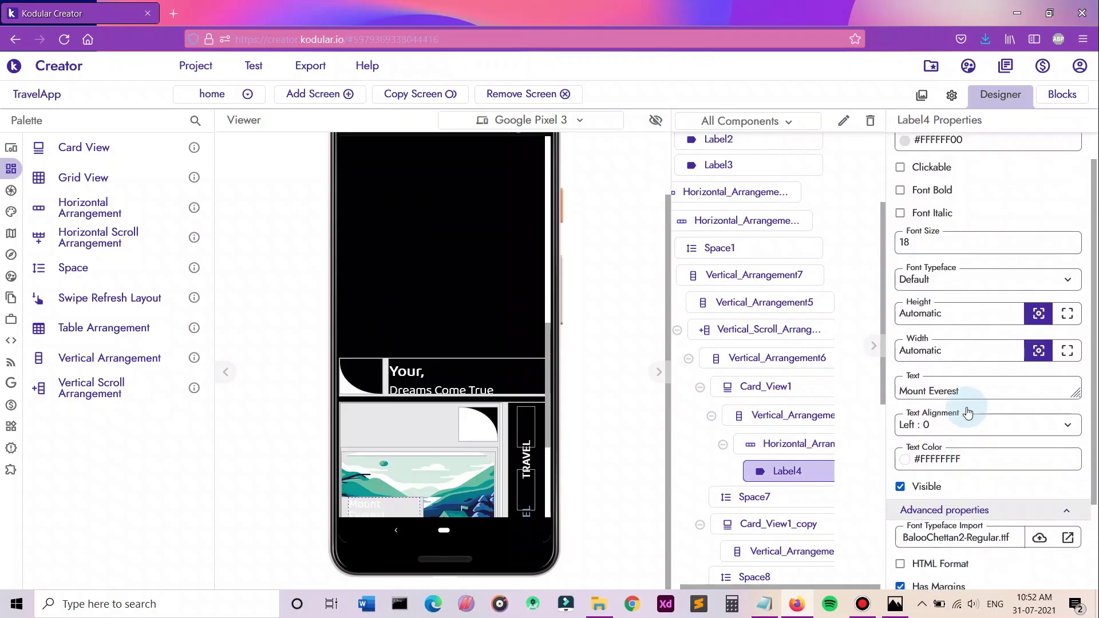
# Set the Mount Everest label's font size to 20 and make its text bold.
pyautogui.click(936, 275)
pyautogui.write('20')
pyautogui.press('Return')
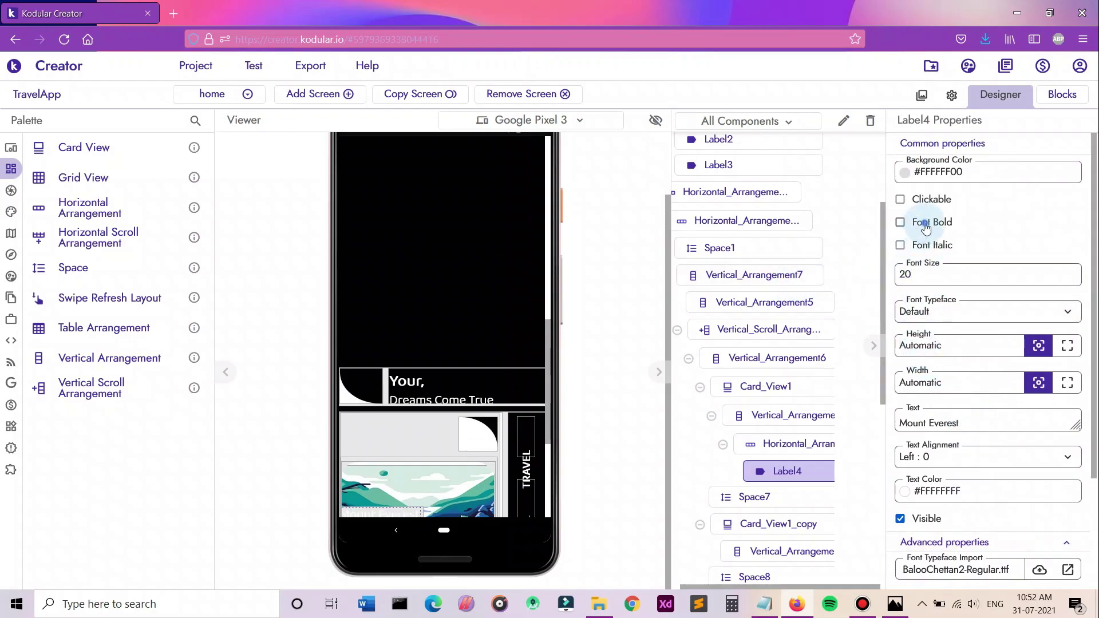
pyautogui.click(925, 228)
pyautogui.scroll(-3, 369, 369)
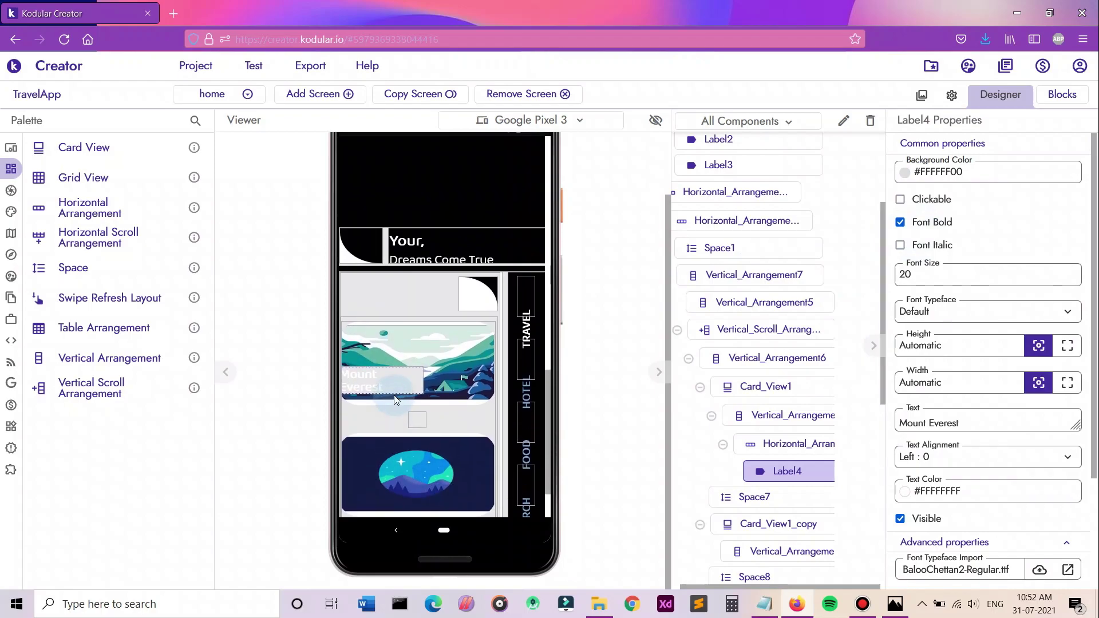
# Set the Mount Everest label's font size to 23.
pyautogui.moveTo(943, 263); pyautogui.dragTo(827, 278)
pyautogui.write('23')
pyautogui.press('Return')
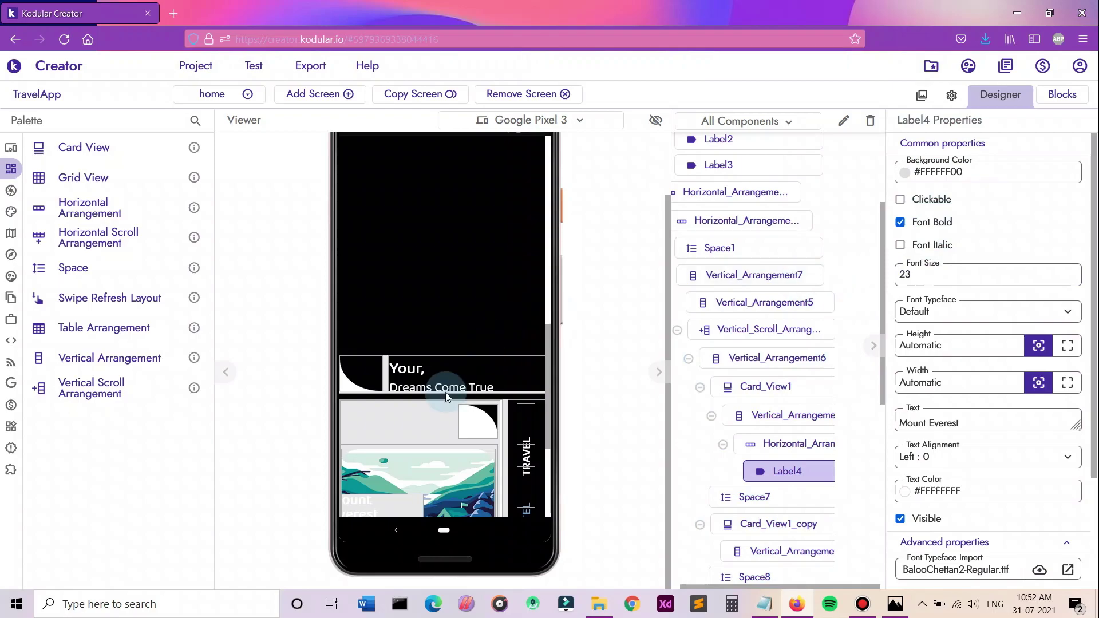
pyautogui.scroll(-1, 411, 476)
pyautogui.scroll(-1, 411, 481)
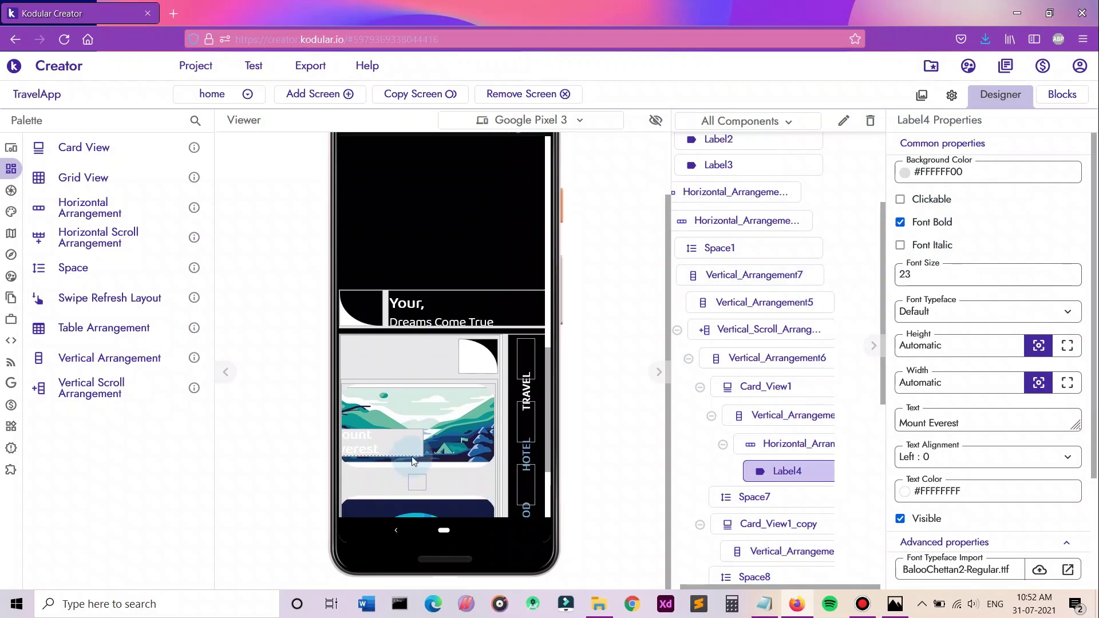
# Set the width of the horizontal arrangement containing the Mount Everest label to 50%.
pyautogui.click(824, 446)
pyautogui.click(960, 334)
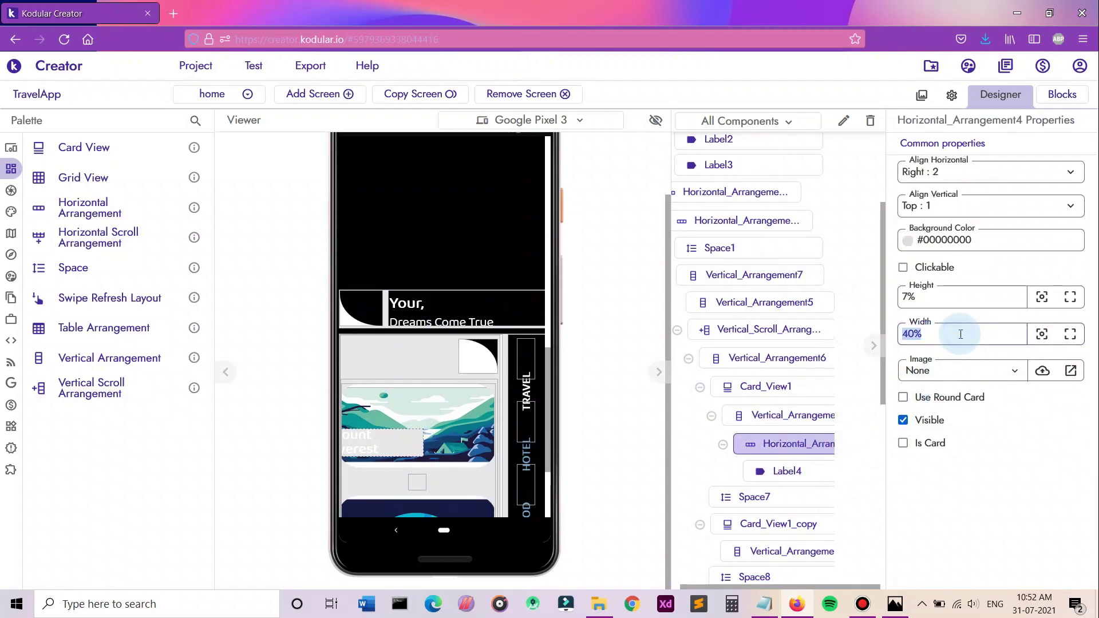
pyautogui.press('Return')
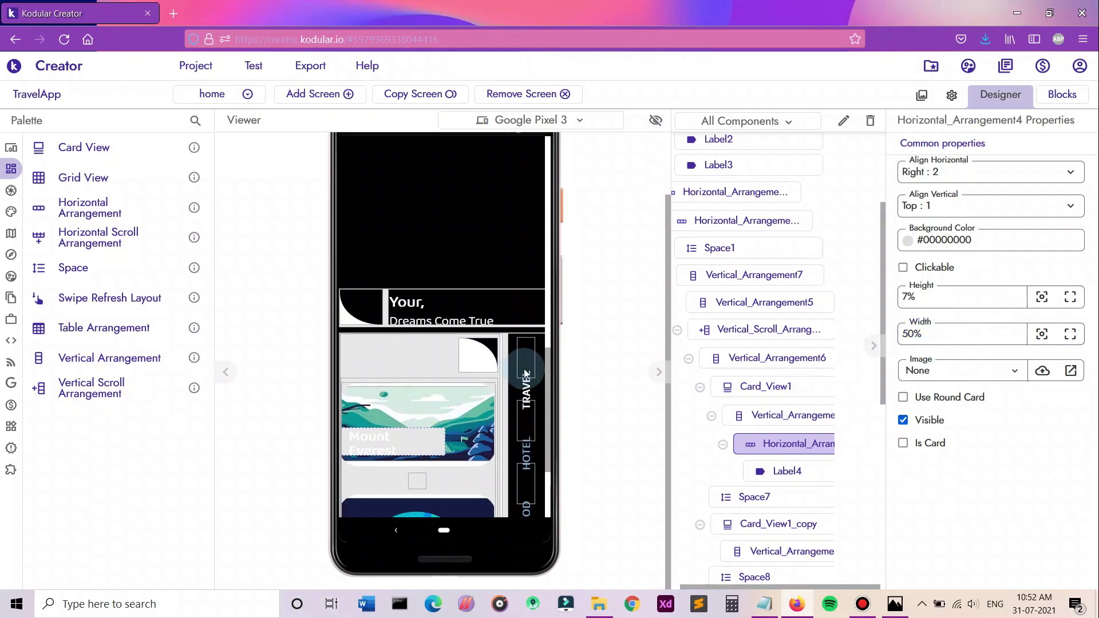
# Set the width of the horizontal arrangement around the Mount Everest label to 42%.
pyautogui.click(944, 333)
pyautogui.write('42')
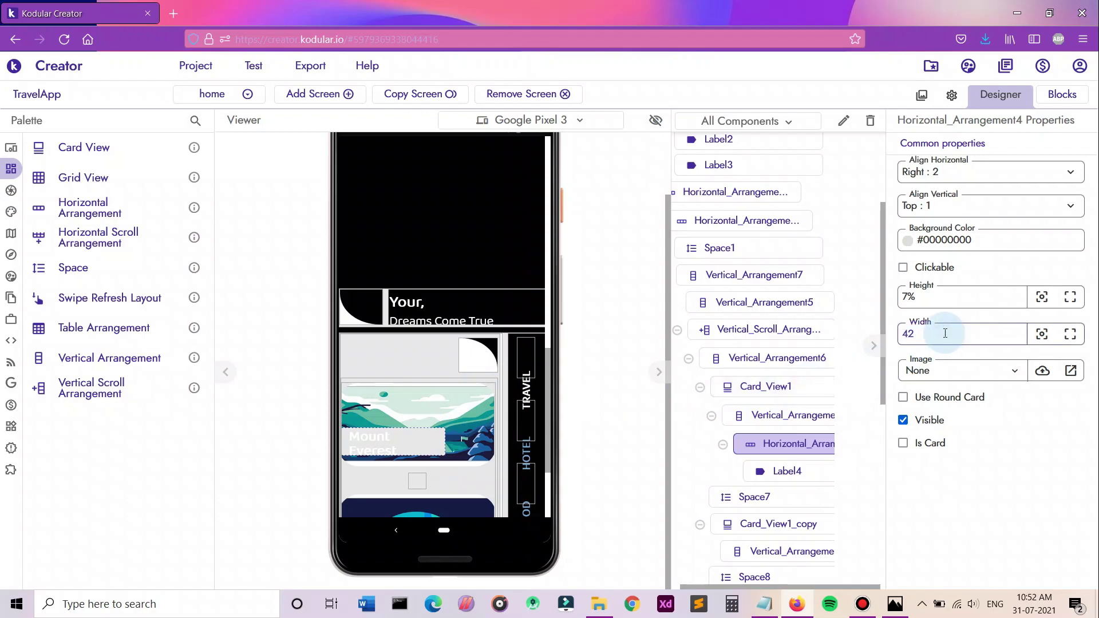
pyautogui.write('%')
pyautogui.press('Return')
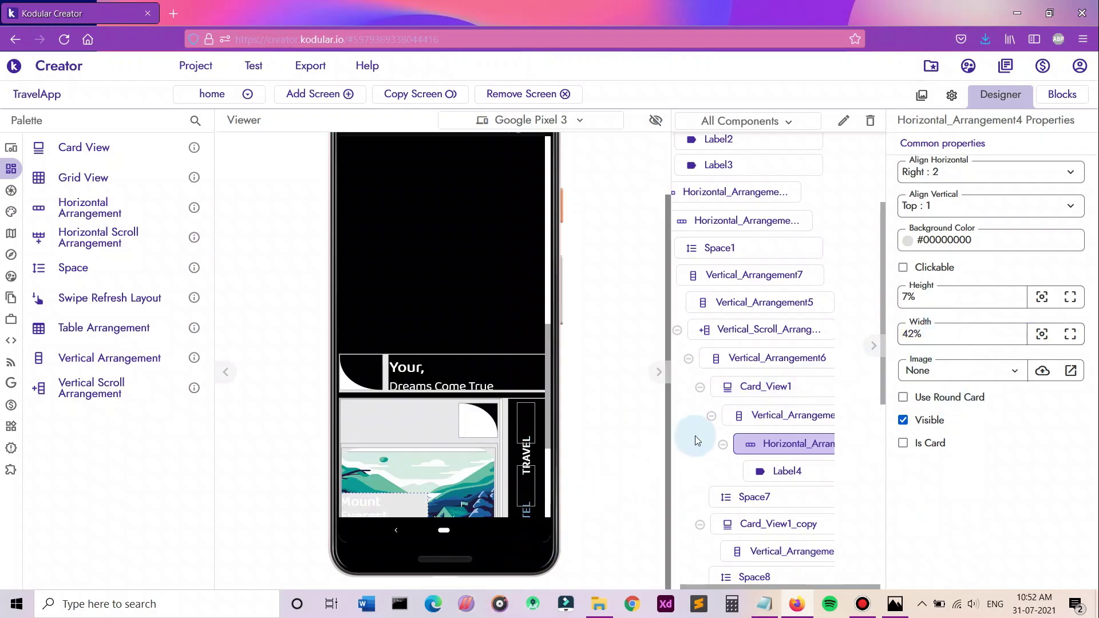
pyautogui.scroll(-3, 478, 402)
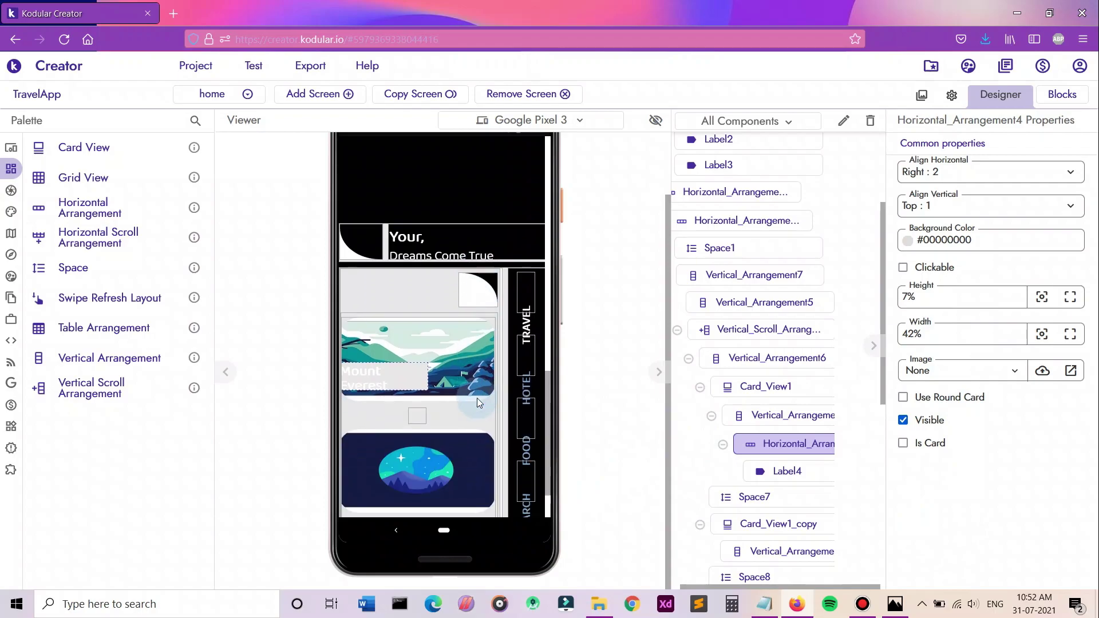
pyautogui.scroll(-1, 476, 397)
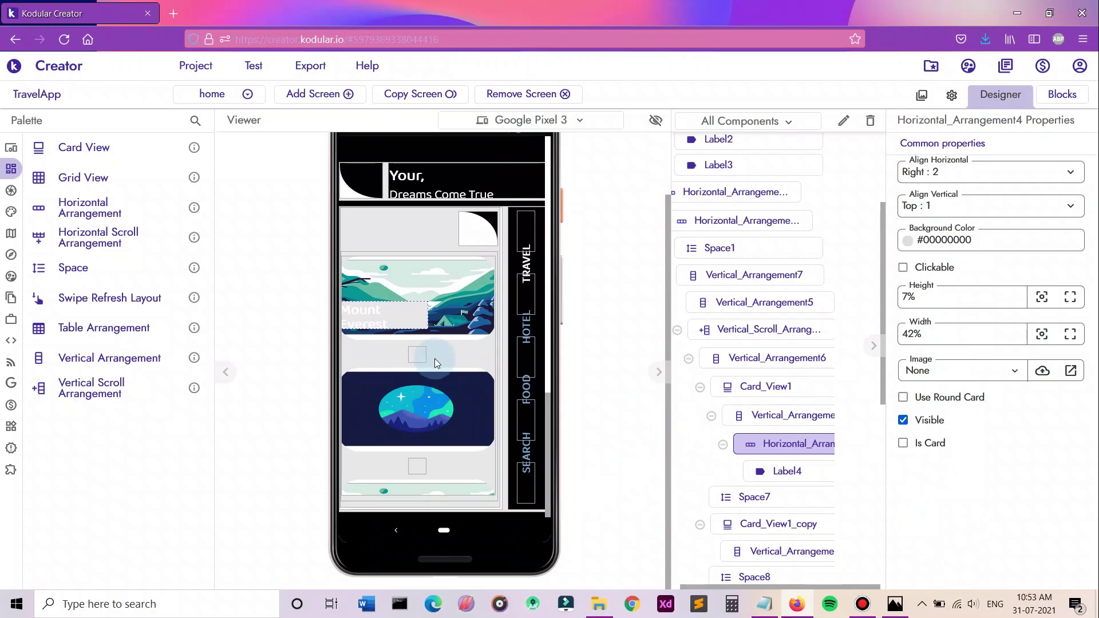
# Duplicate the Mount Everest label inside the first card's horizontal arrangement.
pyautogui.rightClick(424, 306)
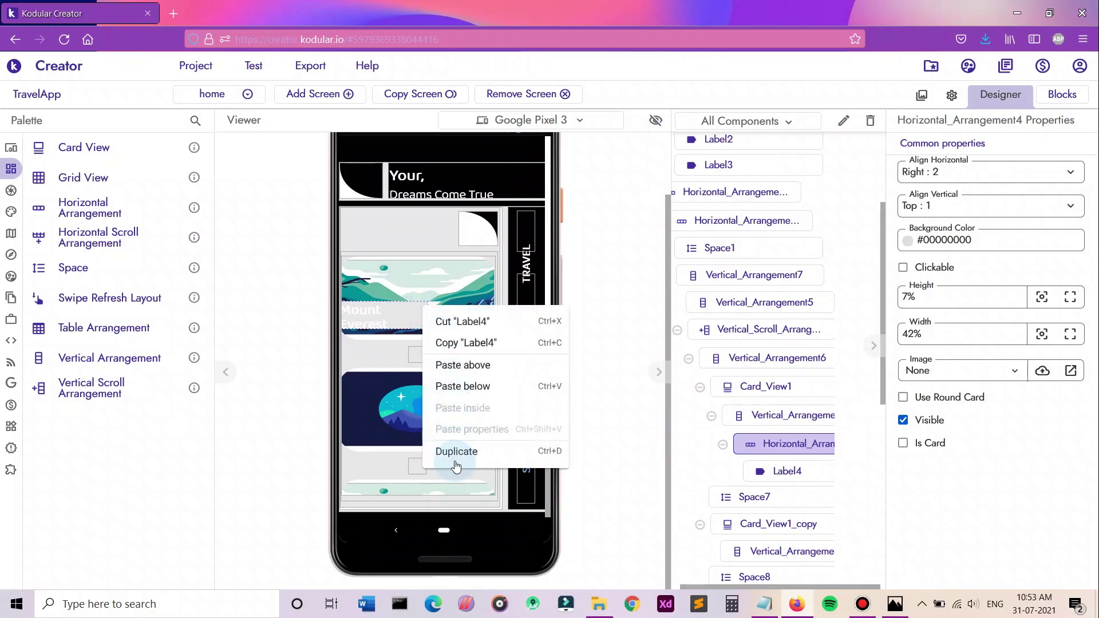
pyautogui.click(456, 452)
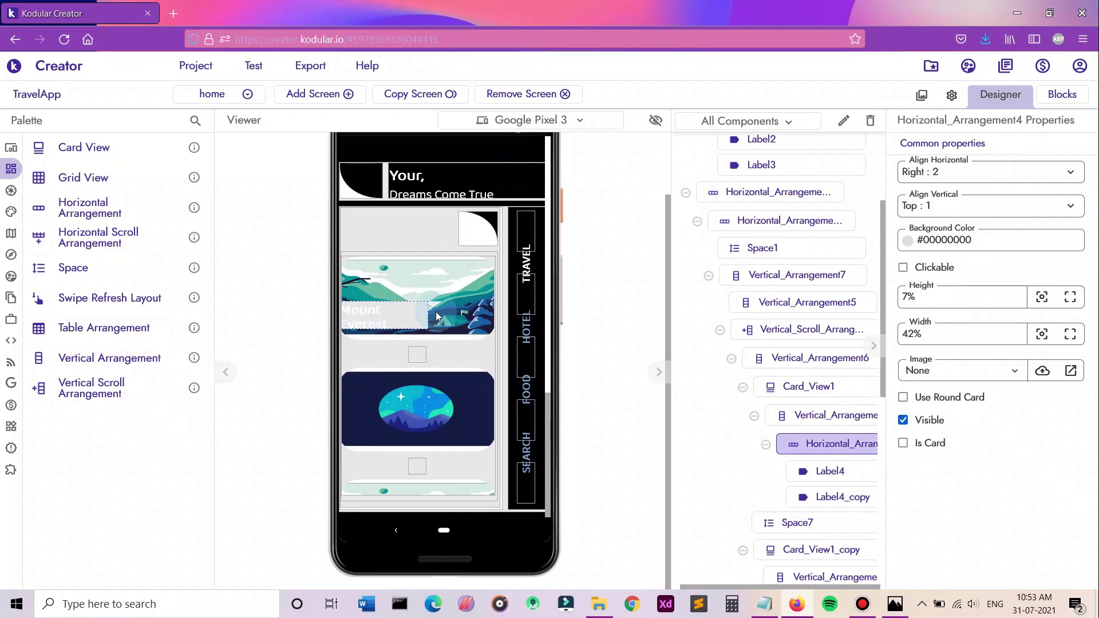
pyautogui.moveTo(424, 308)
pyautogui.mouseDown()
pyautogui.moveTo(423, 428)
pyautogui.moveTo(417, 315)
pyautogui.mouseUp()
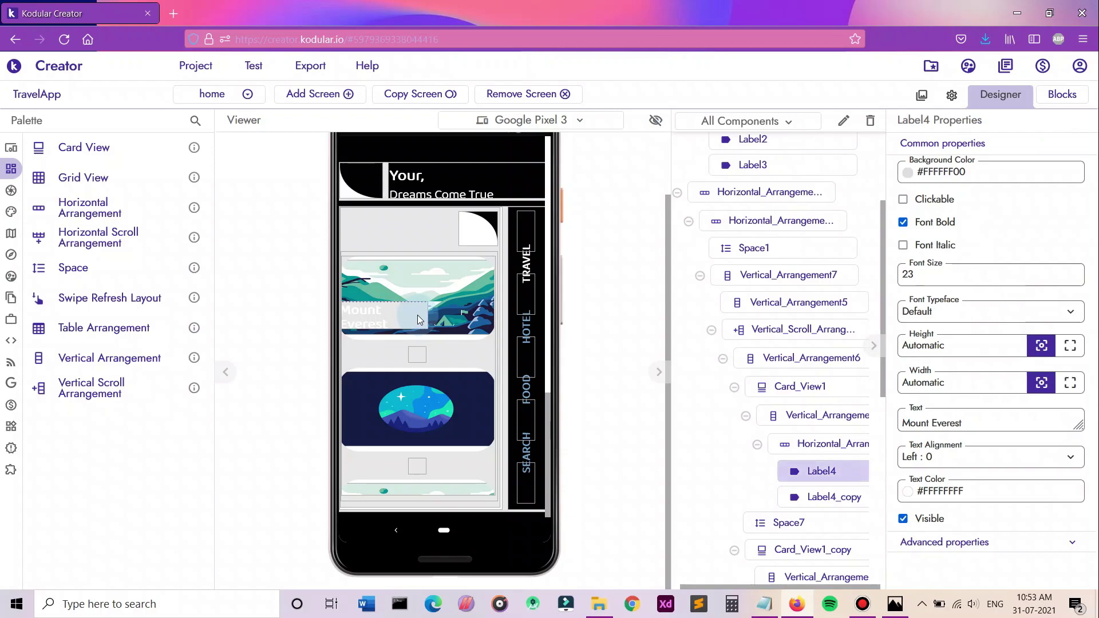
pyautogui.scroll(-3, 424, 401)
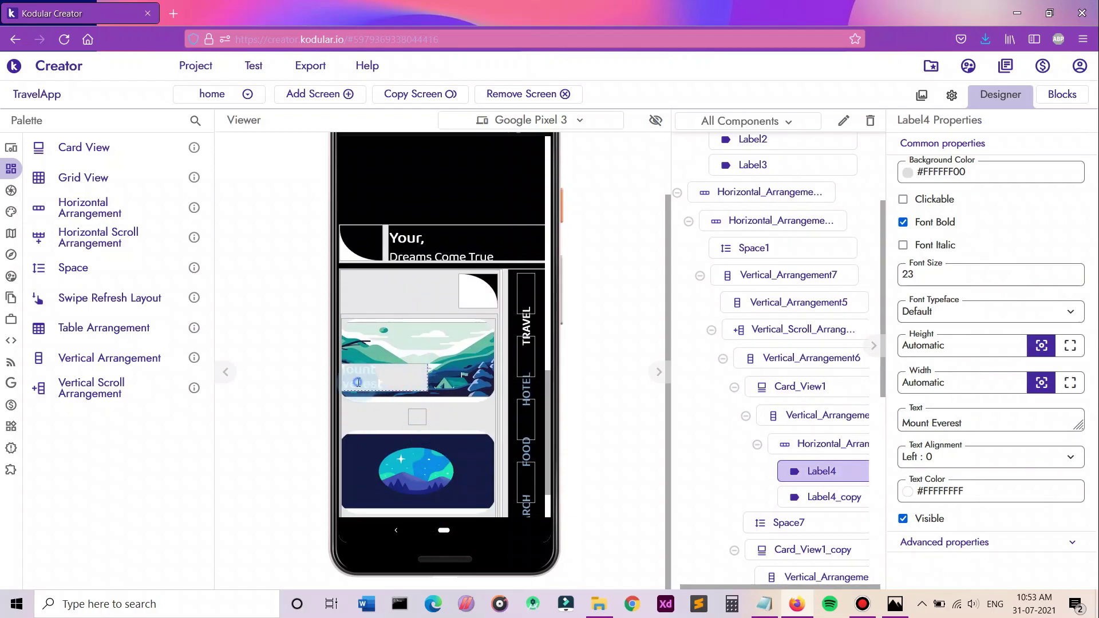
pyautogui.click(441, 347)
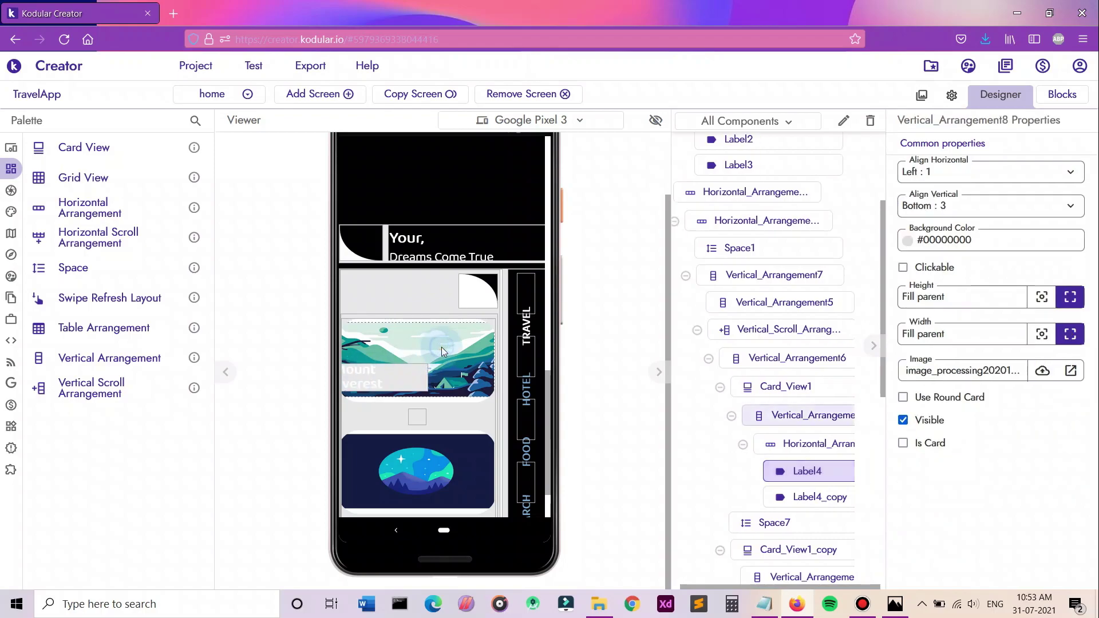
pyautogui.click(428, 393)
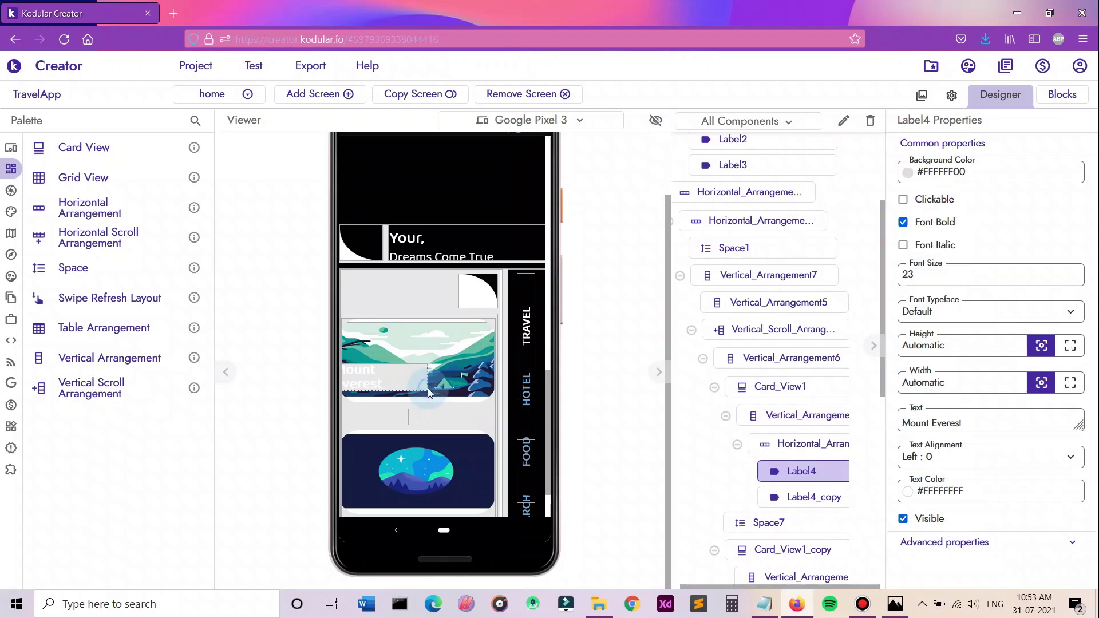
pyautogui.click(427, 388)
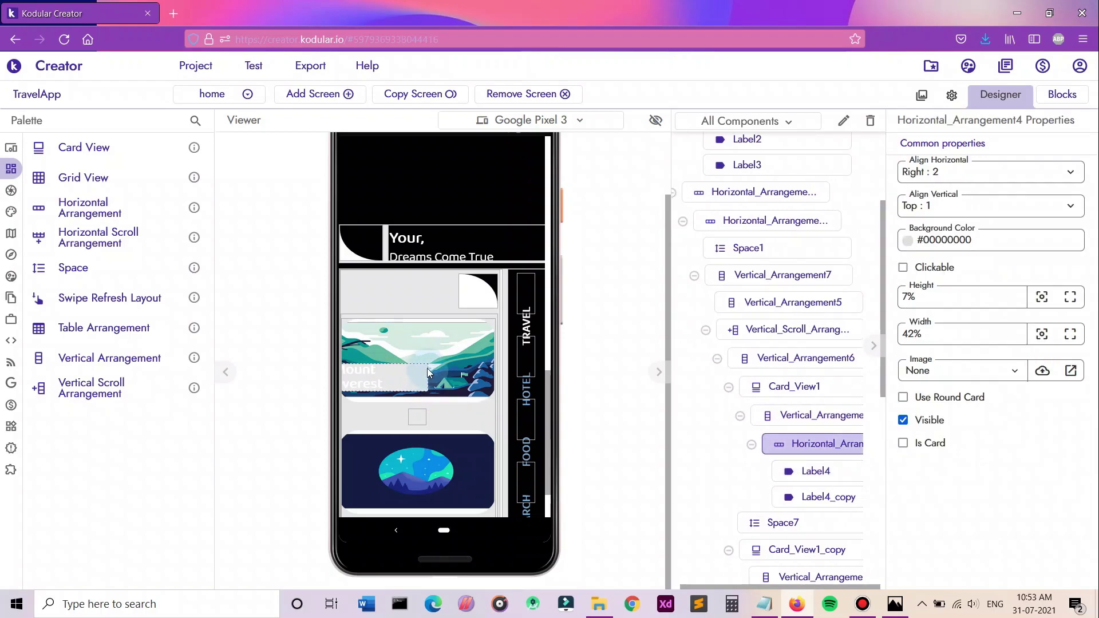
pyautogui.click(426, 365)
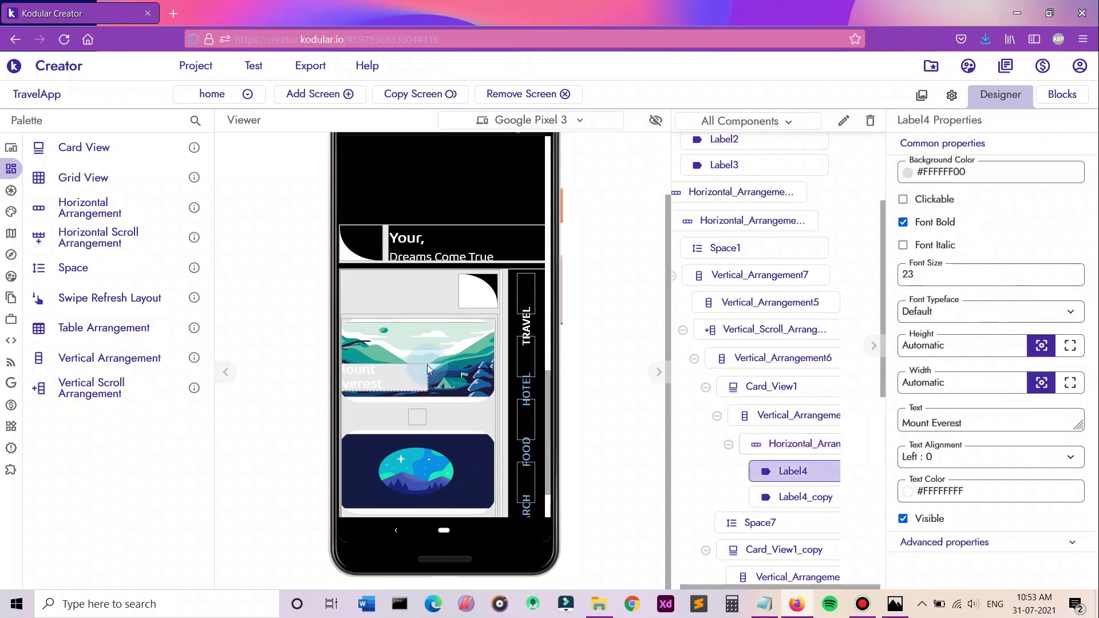
pyautogui.click(427, 363)
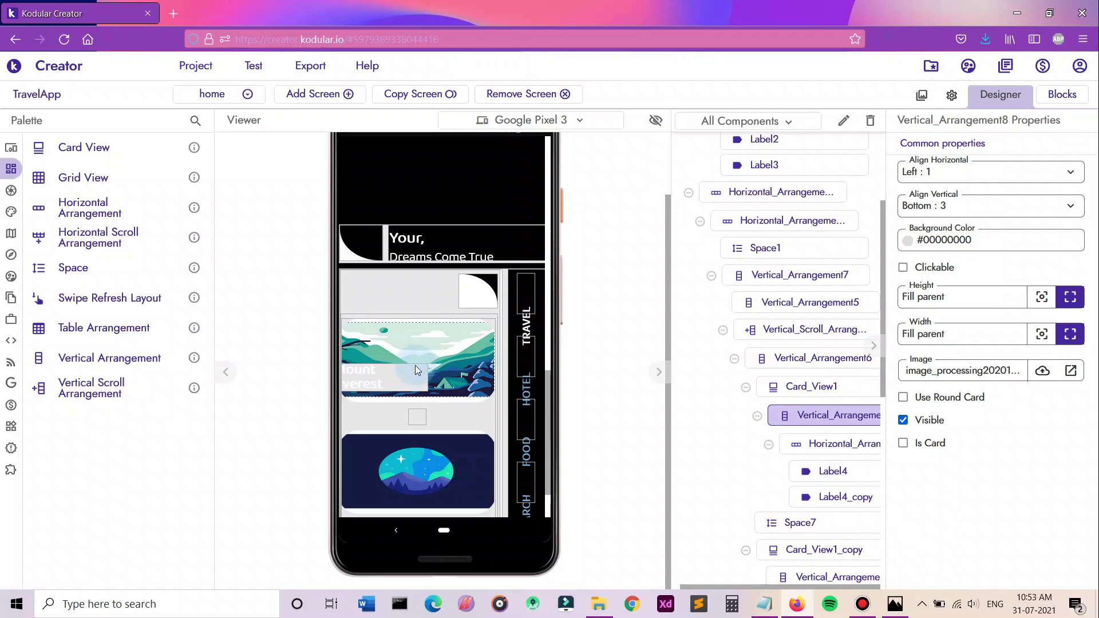
# Move the original Mount Everest label from the first card into the second card's vertical arrangement.
pyautogui.click(407, 363)
pyautogui.scroll(-1, 393, 382)
pyautogui.click(378, 339)
pyautogui.moveTo(377, 341); pyautogui.dragTo(399, 400)
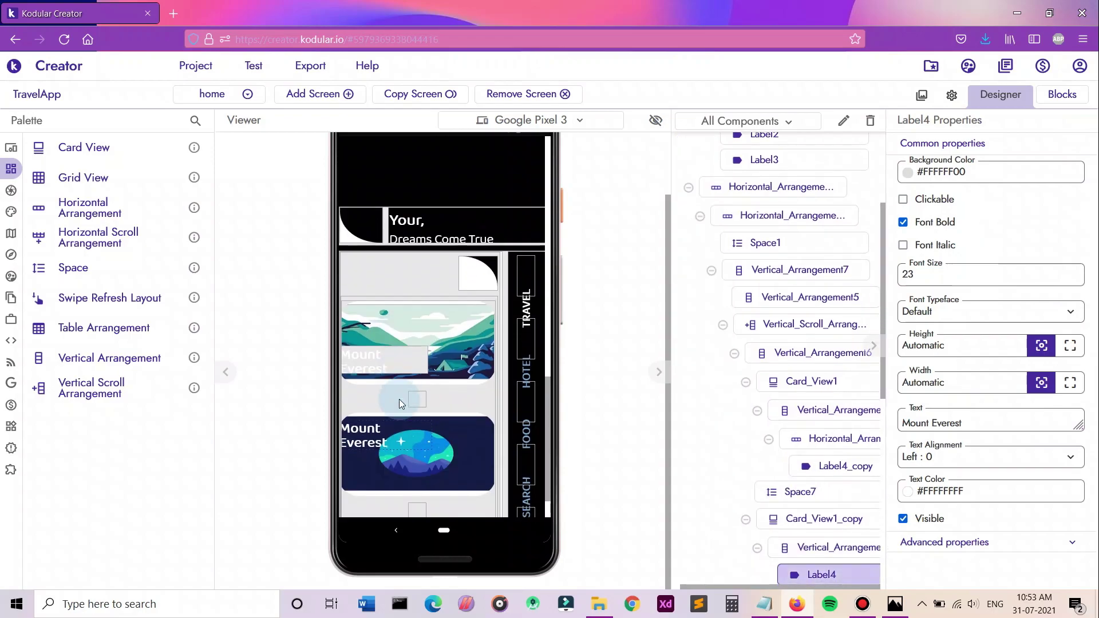
pyautogui.click(399, 315)
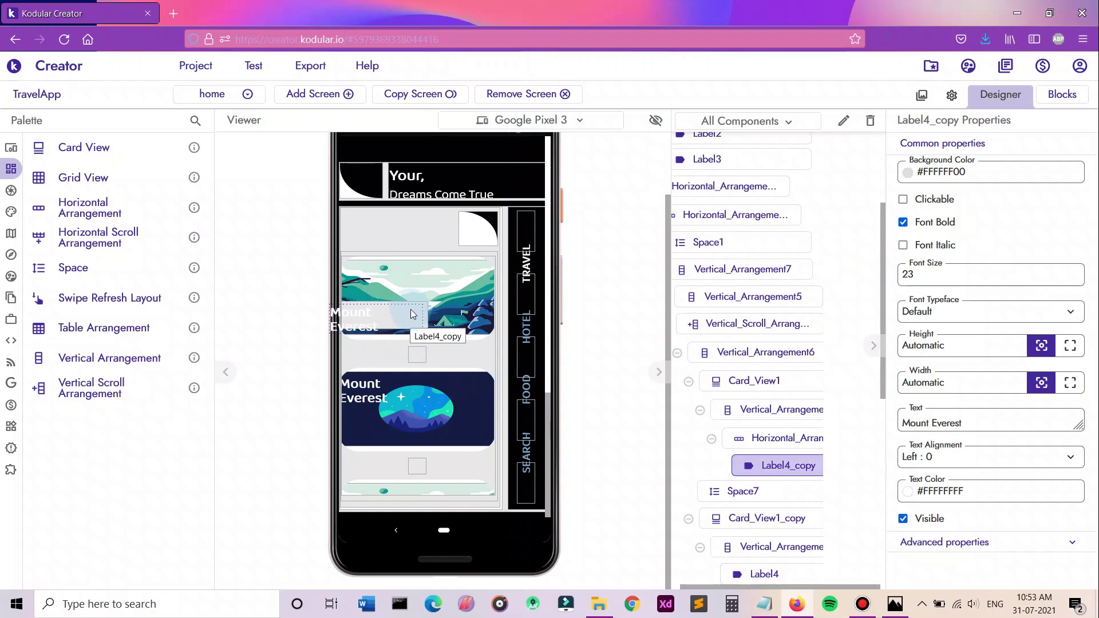
pyautogui.moveTo(412, 309); pyautogui.dragTo(413, 310)
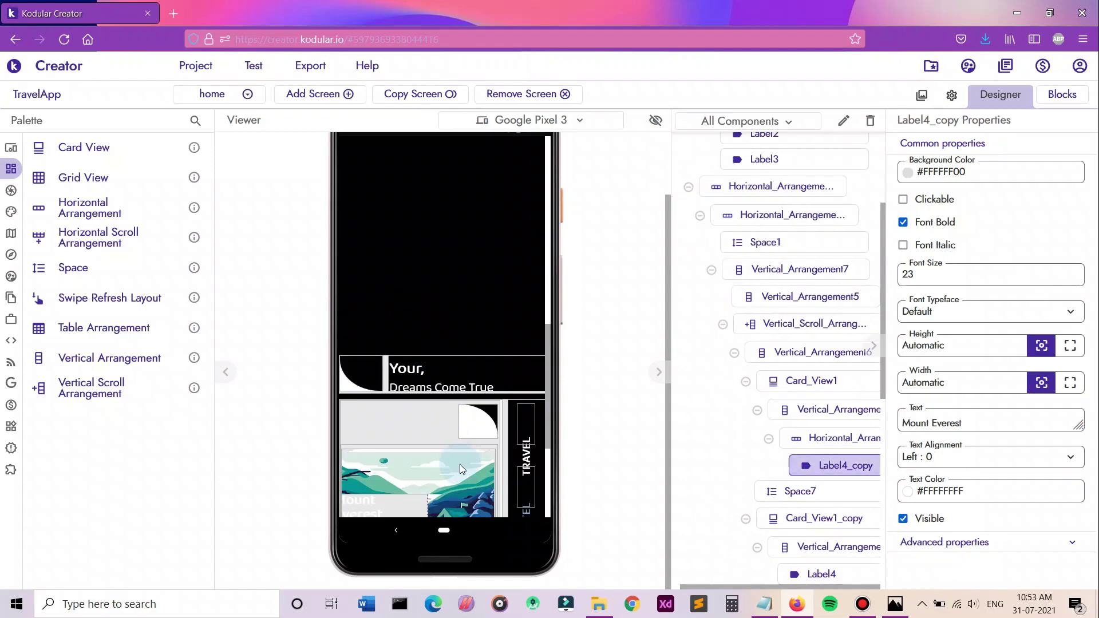
pyautogui.scroll(-4, 444, 470)
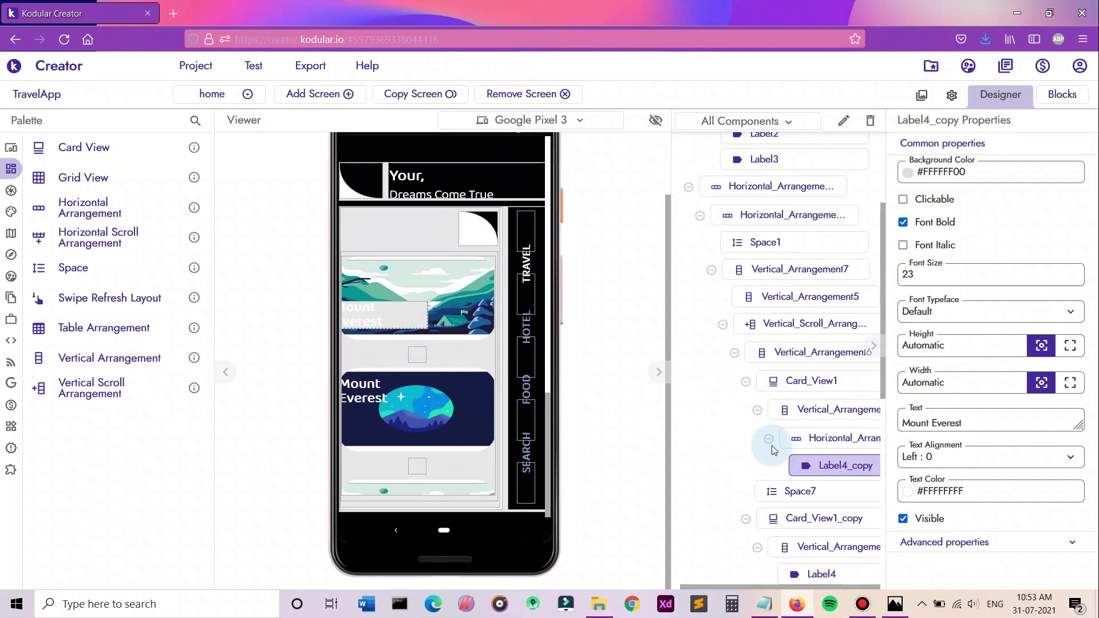
pyautogui.click(794, 410)
pyautogui.click(797, 380)
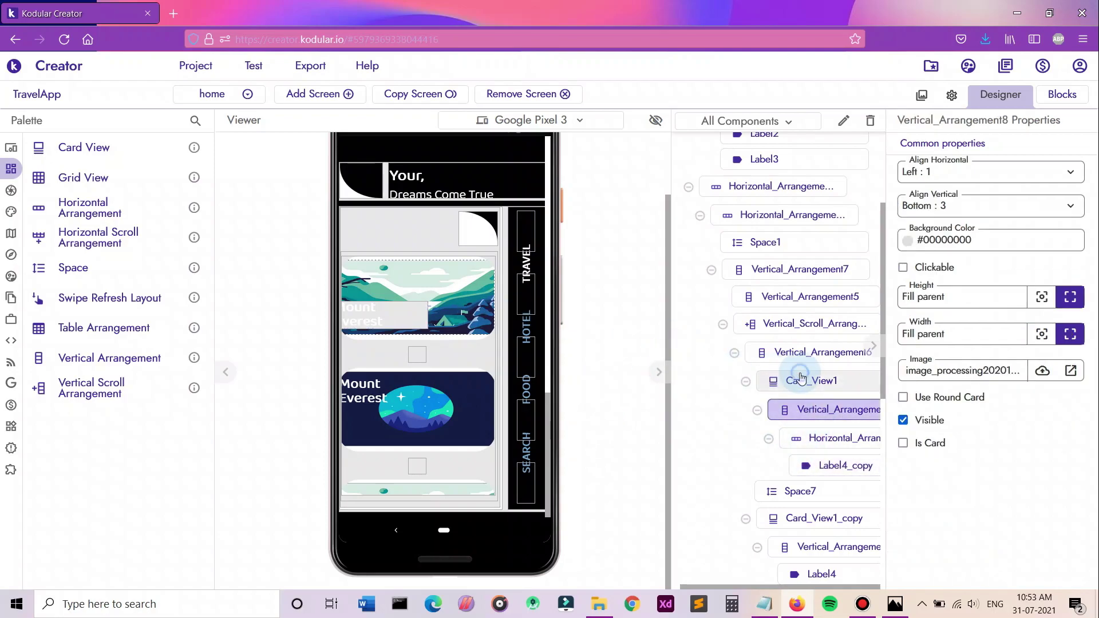
pyautogui.click(417, 311)
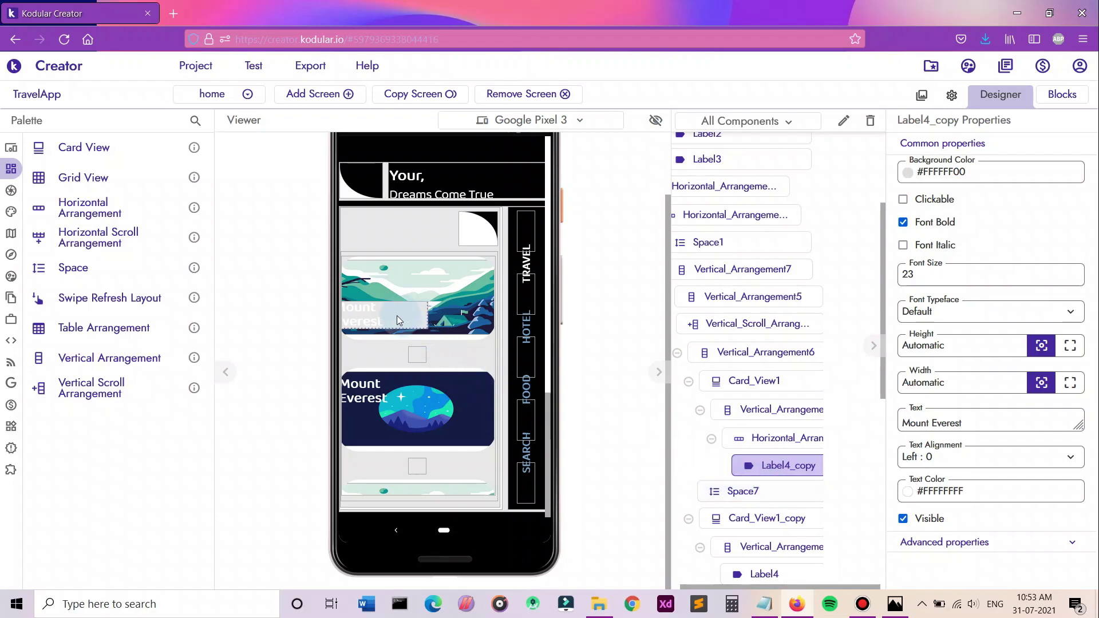
# Set the height of the first card's horizontal arrangement around the copied label to Fill parent.
pyautogui.scroll(-1, 761, 412)
pyautogui.click(751, 373)
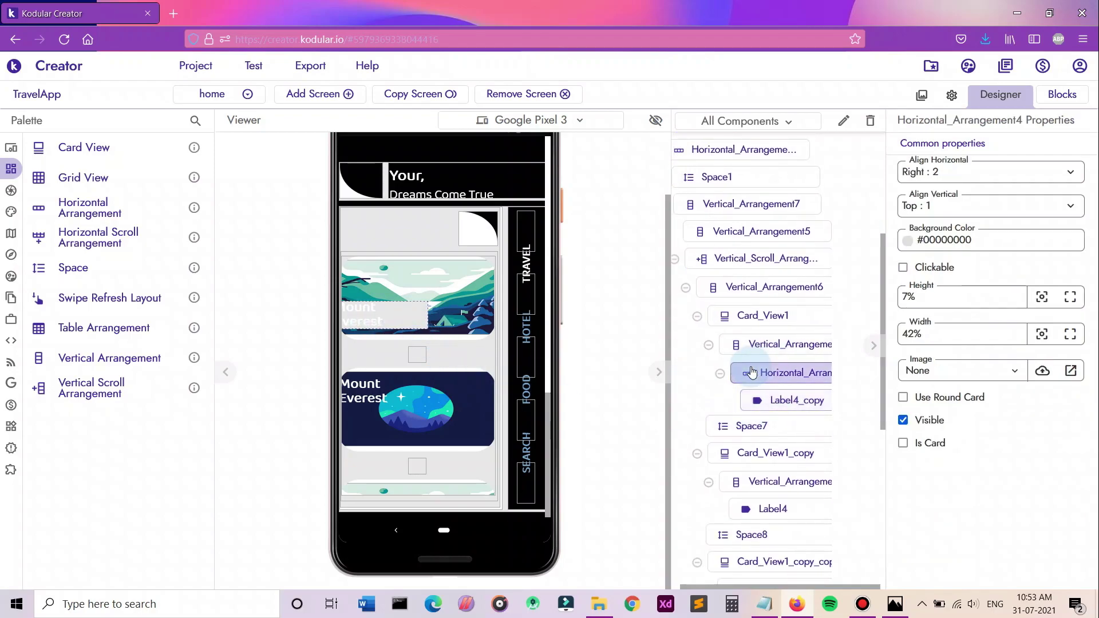
pyautogui.click(1069, 296)
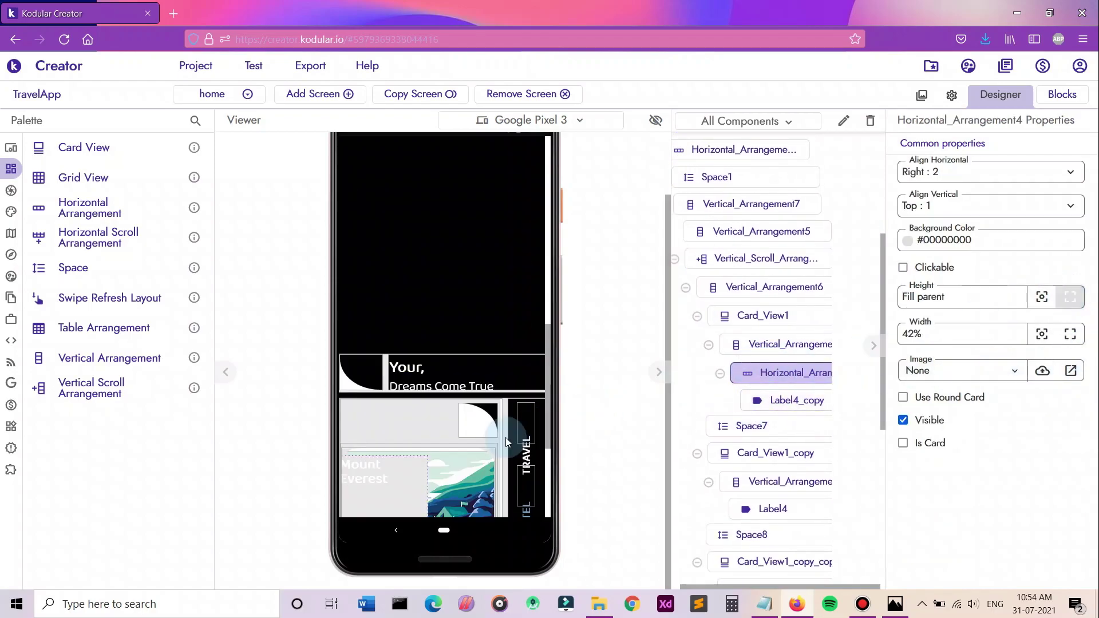
pyautogui.scroll(-3, 395, 407)
pyautogui.moveTo(378, 370); pyautogui.dragTo(408, 498)
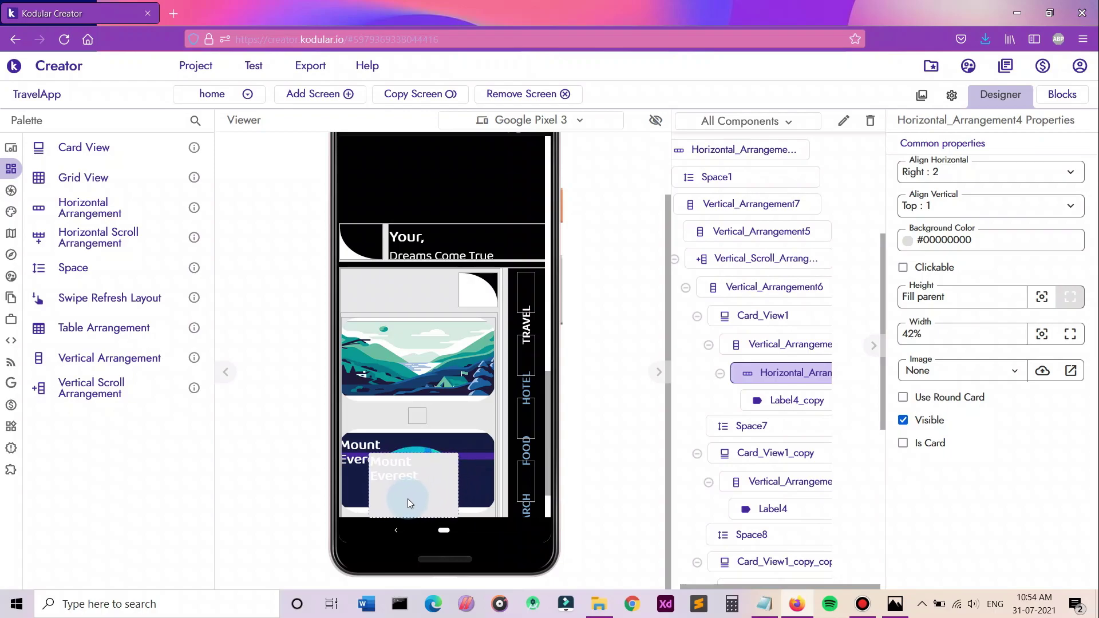
pyautogui.moveTo(408, 496); pyautogui.dragTo(411, 377)
# Set the height of the first card's horizontal arrangement around the Mount Everest label to 7%.
pyautogui.scroll(-3, 430, 353)
pyautogui.click(960, 292)
pyautogui.write('7%')
pyautogui.press('Return')
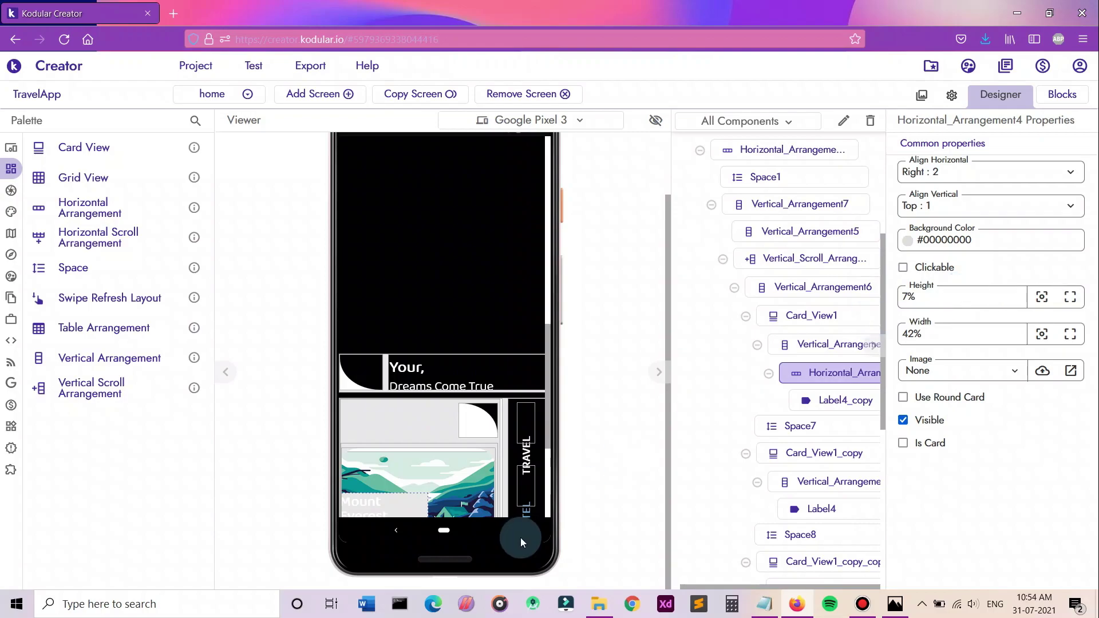
pyautogui.scroll(-3, 413, 420)
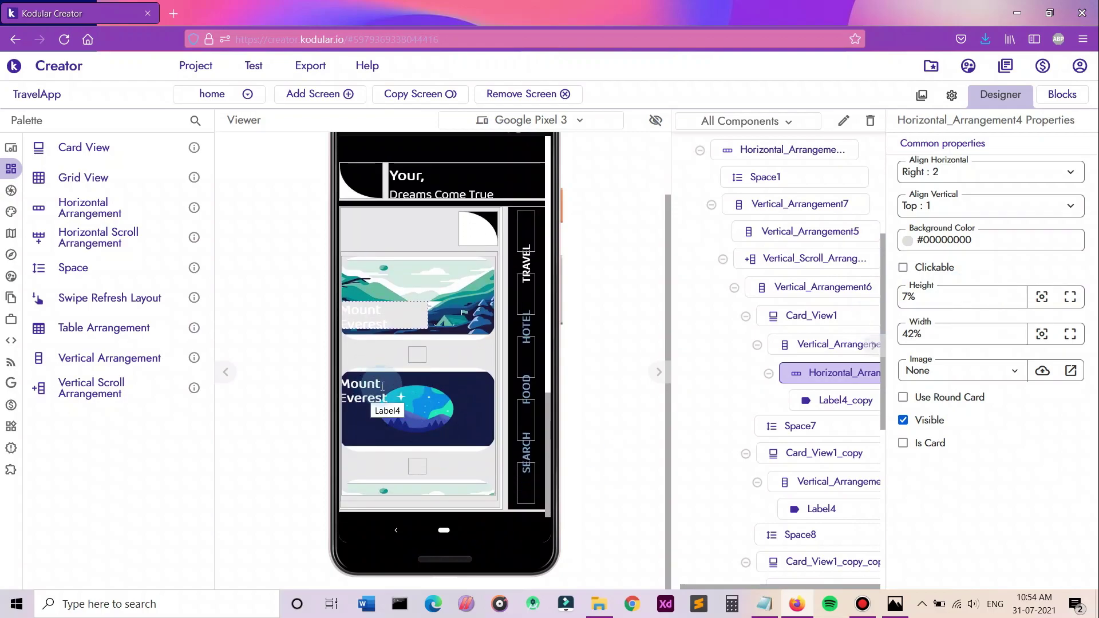
# Add a horizontal arrangement with Fill parent height to the second card and move its Mount Everest label inside.
pyautogui.moveTo(86, 209); pyautogui.dragTo(408, 403)
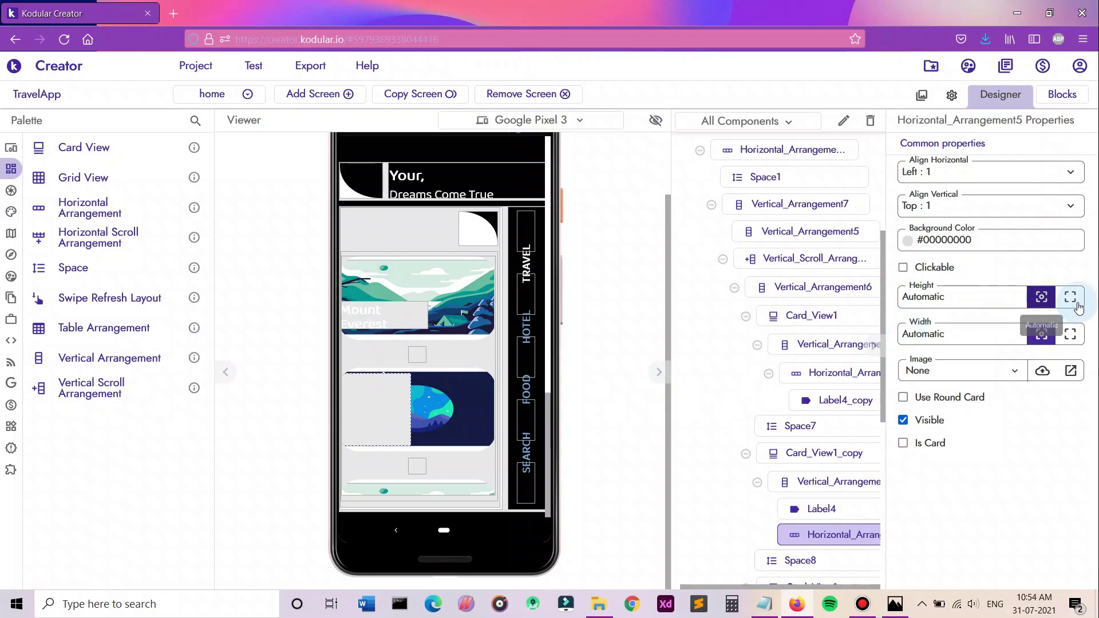
pyautogui.moveTo(366, 385); pyautogui.dragTo(373, 418)
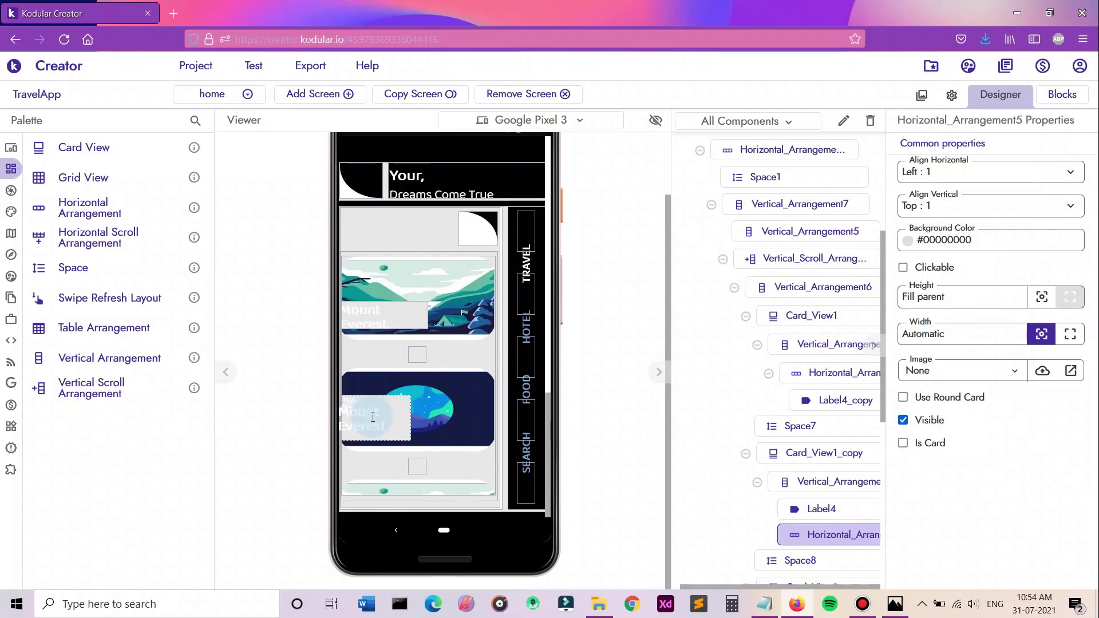
# Set the vertical alignment of the second card's horizontal arrangement to Bottom : 3.
pyautogui.click(404, 418)
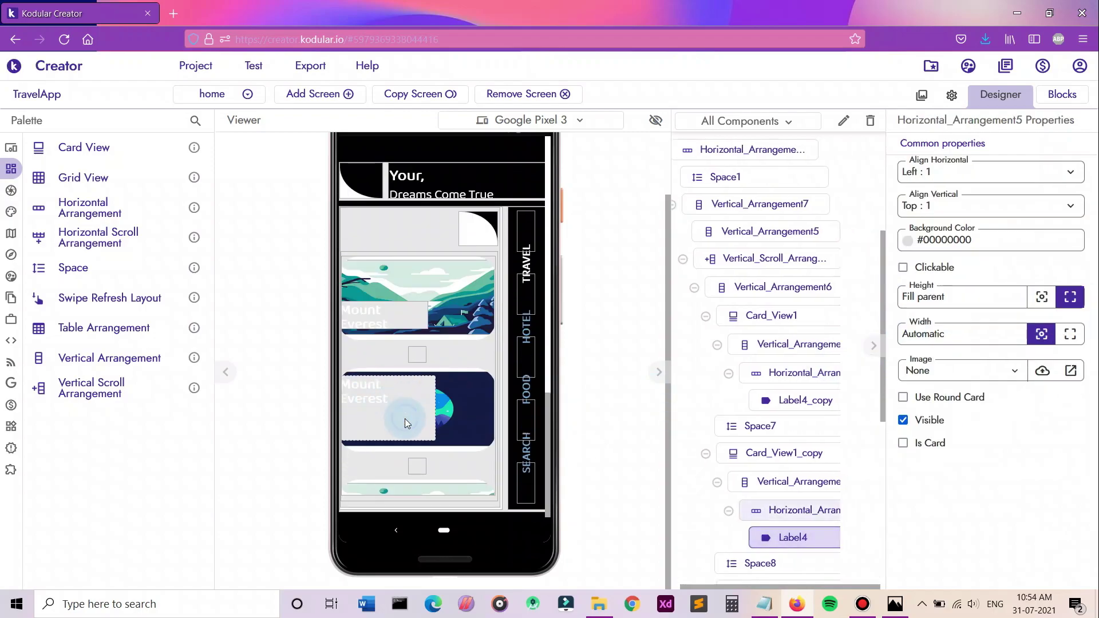
pyautogui.click(980, 206)
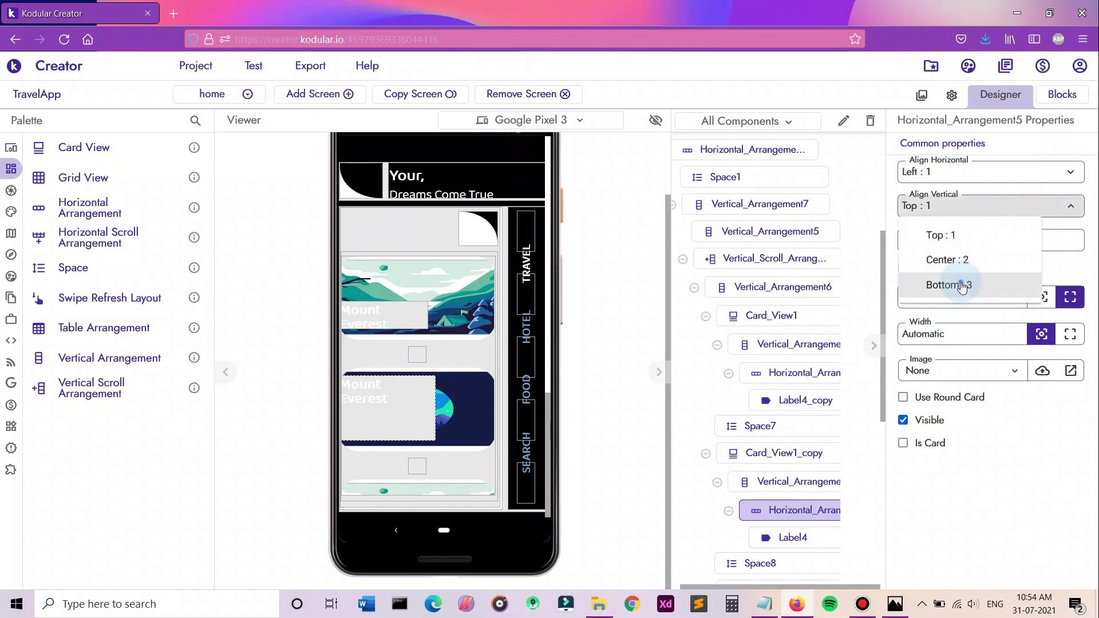
pyautogui.click(958, 284)
# Match the second card's horizontal arrangement to the first card's, with a width of 42% and a height of 7%.
pyautogui.click(416, 403)
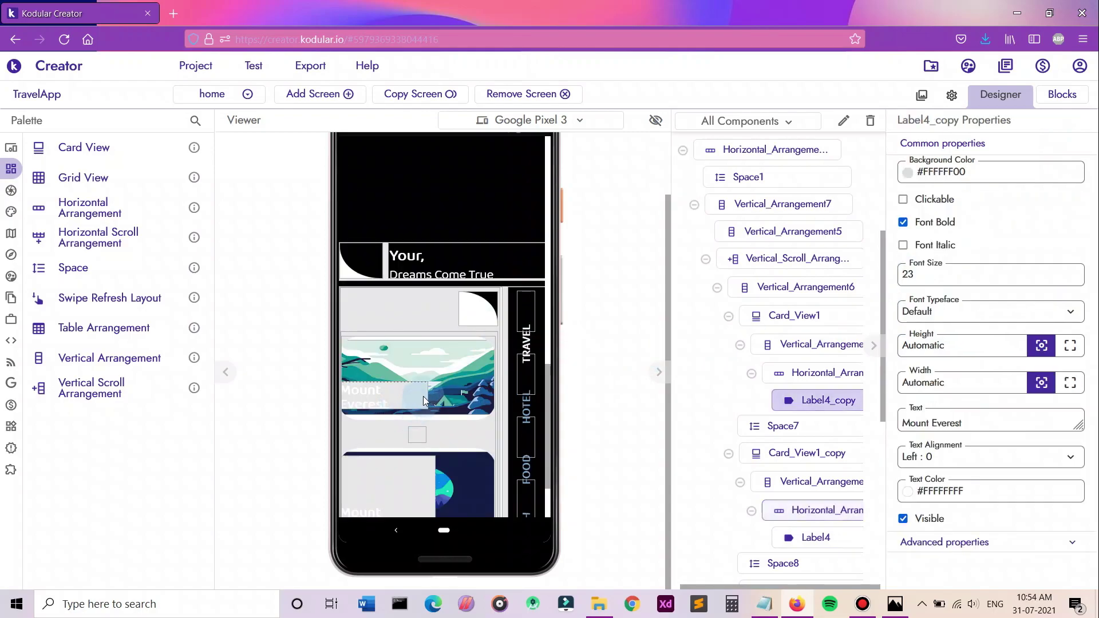
pyautogui.click(794, 375)
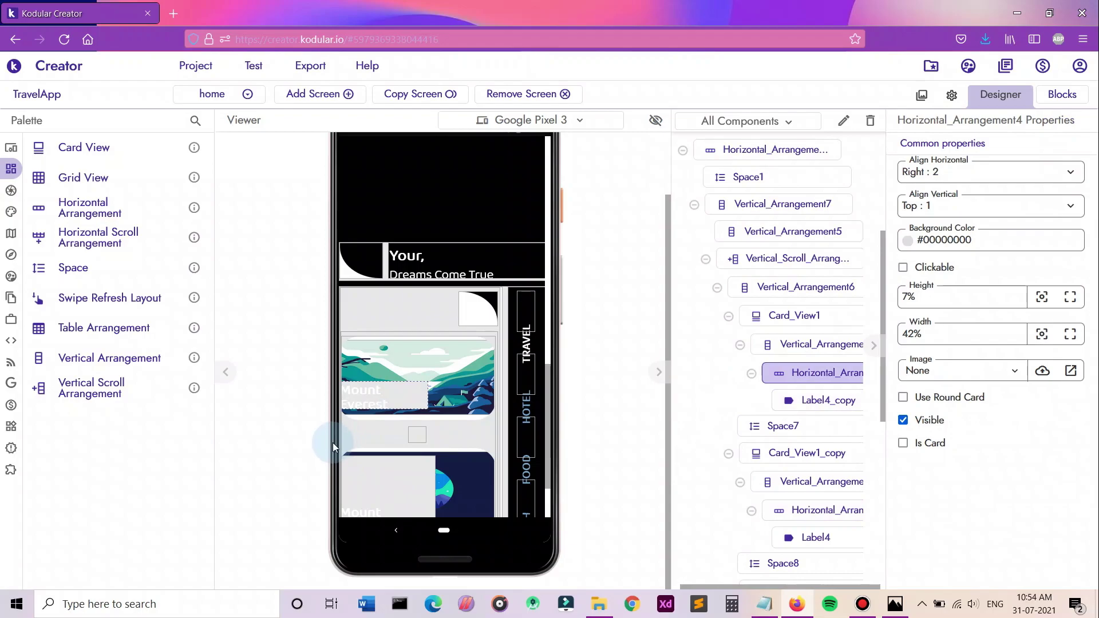
pyautogui.click(435, 473)
pyautogui.doubleClick(922, 332)
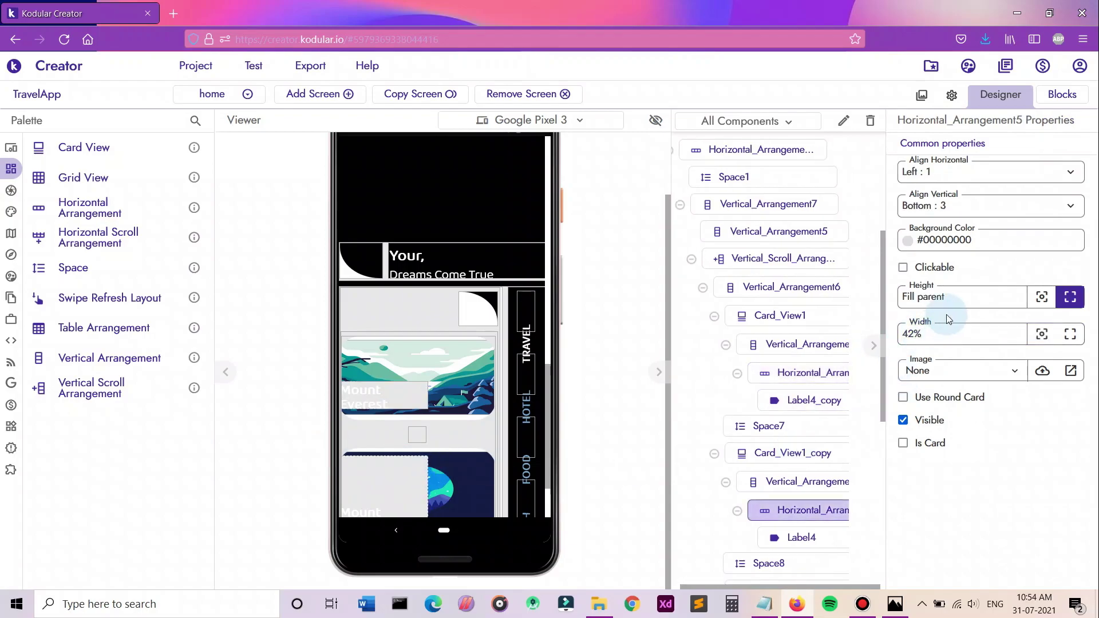
pyautogui.click(953, 297)
pyautogui.write('7%')
pyautogui.press('Return')
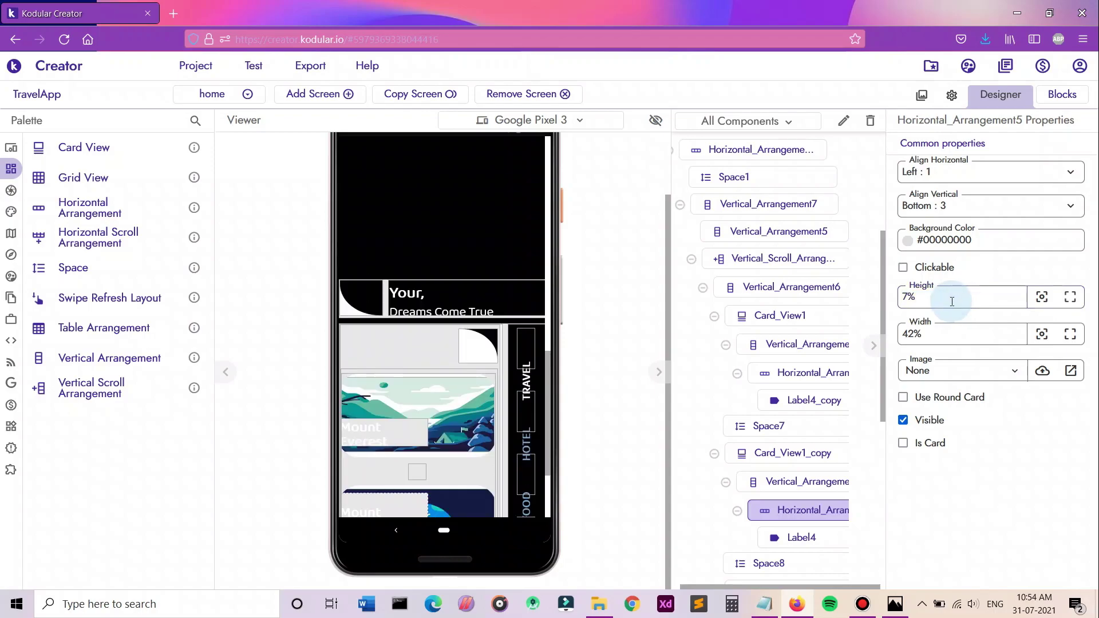
# Set the vertical alignment of the second card's vertical arrangement to Bottom : 3.
pyautogui.scroll(-3, 461, 409)
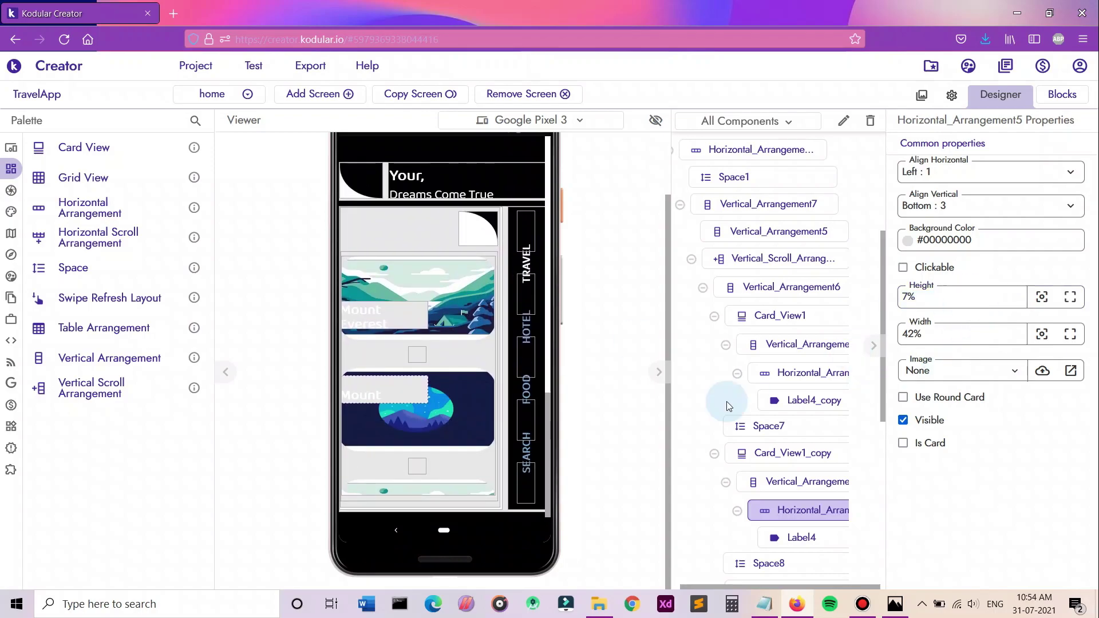
pyautogui.click(801, 481)
pyautogui.click(956, 207)
pyautogui.click(953, 287)
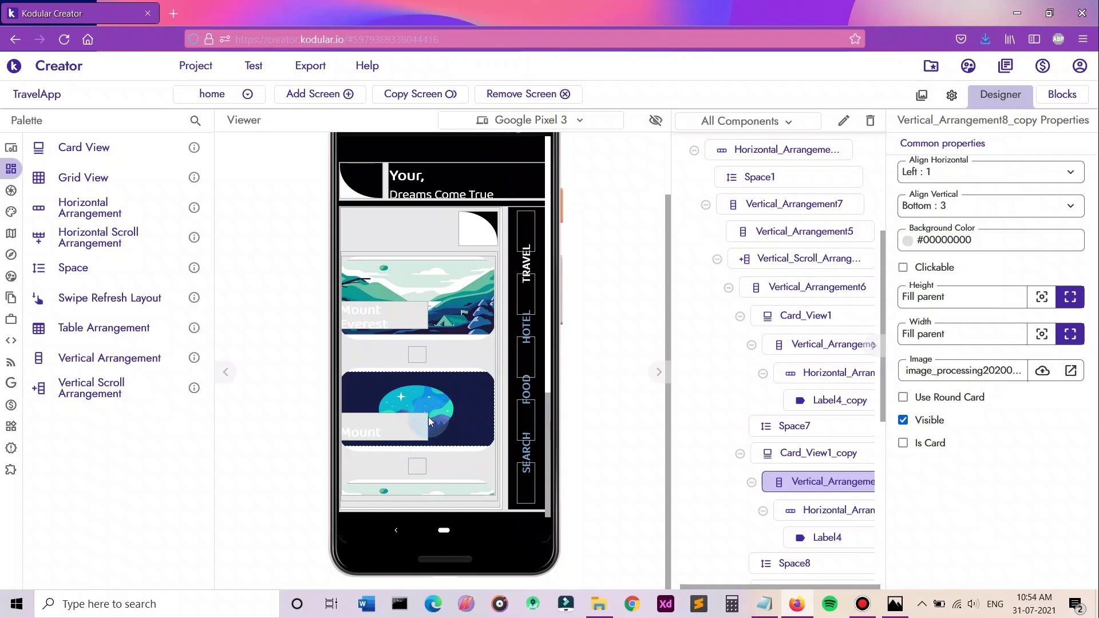
# Compare the properties of the arrangements and labels in the first and second cards.
pyautogui.click(419, 421)
pyautogui.click(423, 330)
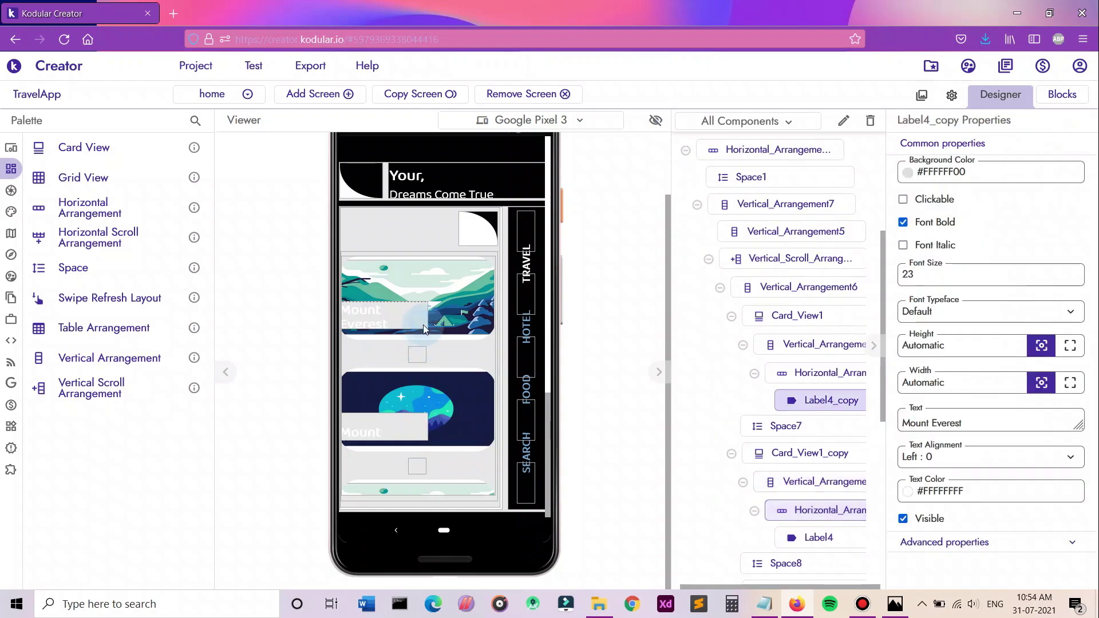
pyautogui.click(858, 373)
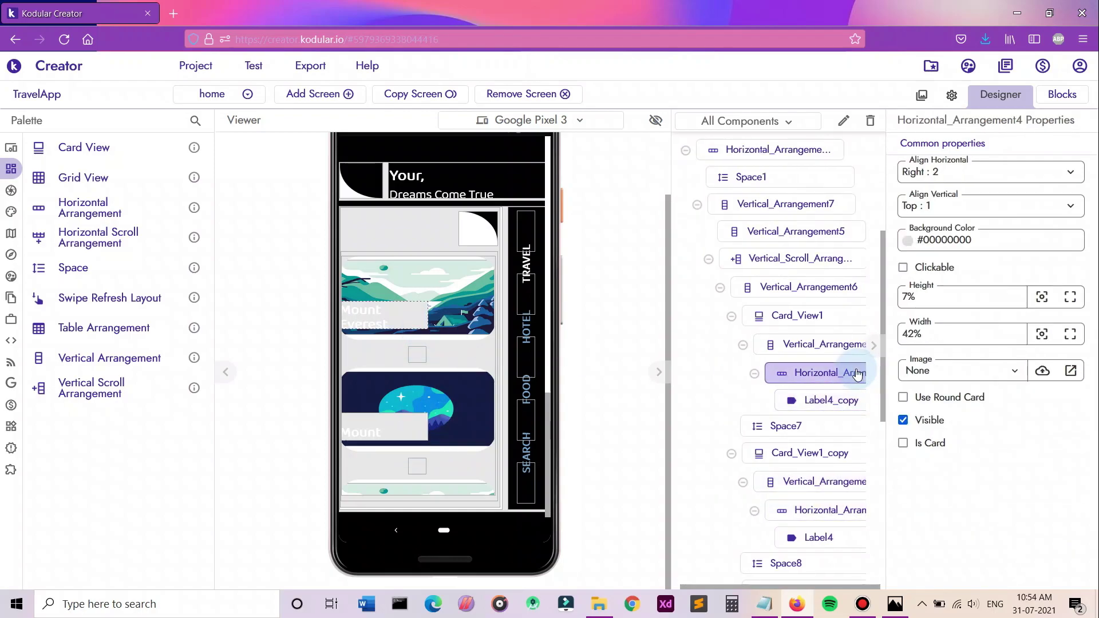
pyautogui.click(812, 349)
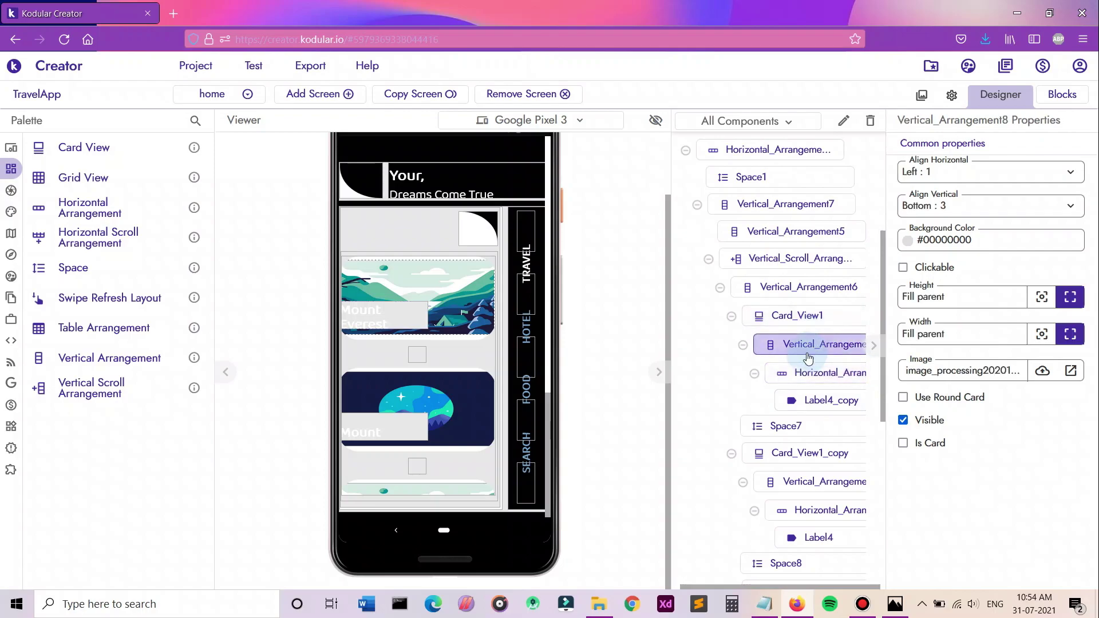
pyautogui.click(420, 412)
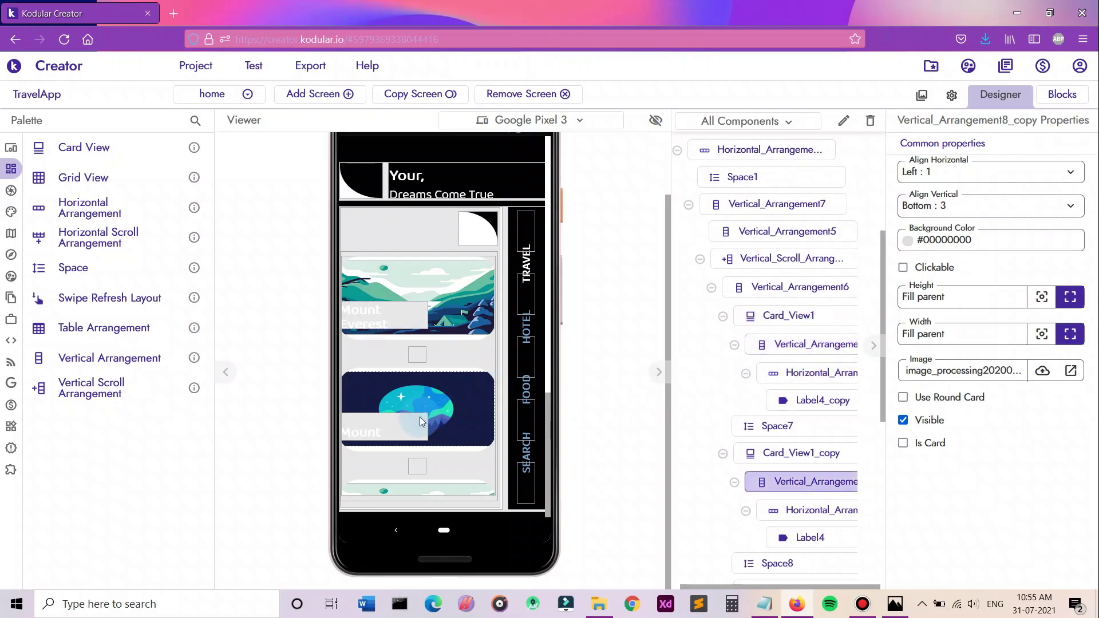
pyautogui.click(421, 420)
pyautogui.click(798, 485)
pyautogui.click(761, 509)
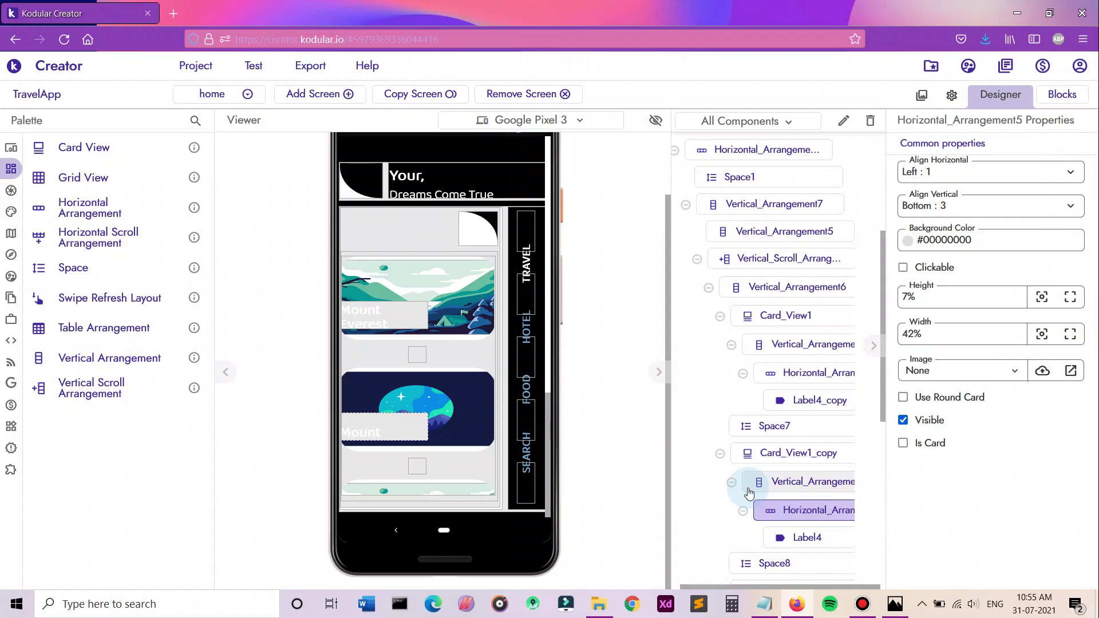
pyautogui.click(372, 436)
pyautogui.click(978, 420)
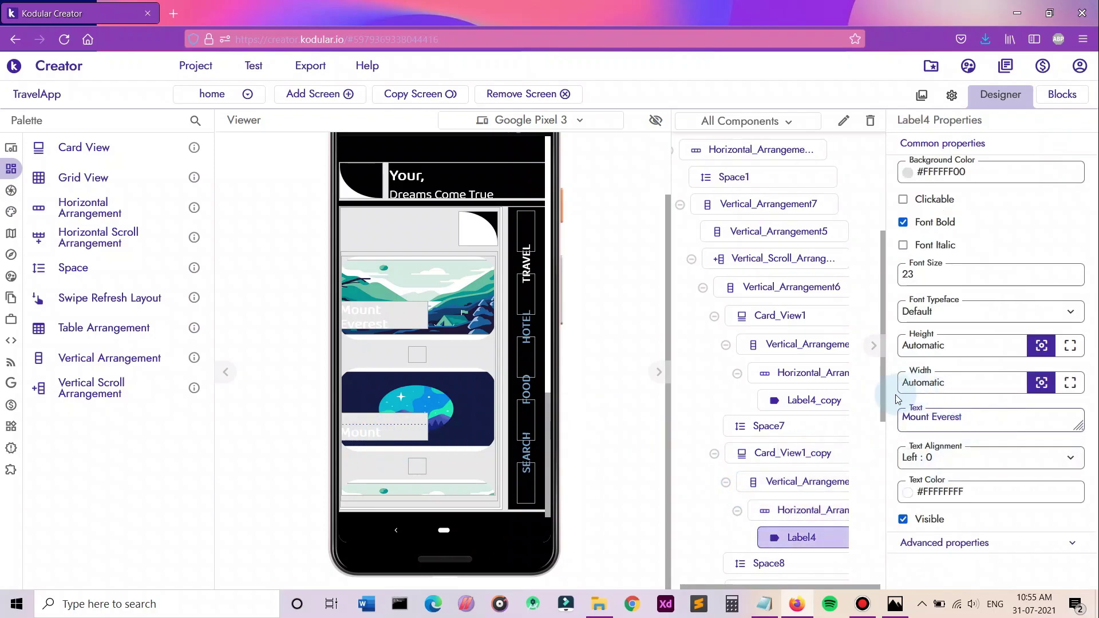
# Align the contents of the second card's horizontal arrangement to Top : 1 vertically and Right : 2 horizontally.
pyautogui.click(783, 510)
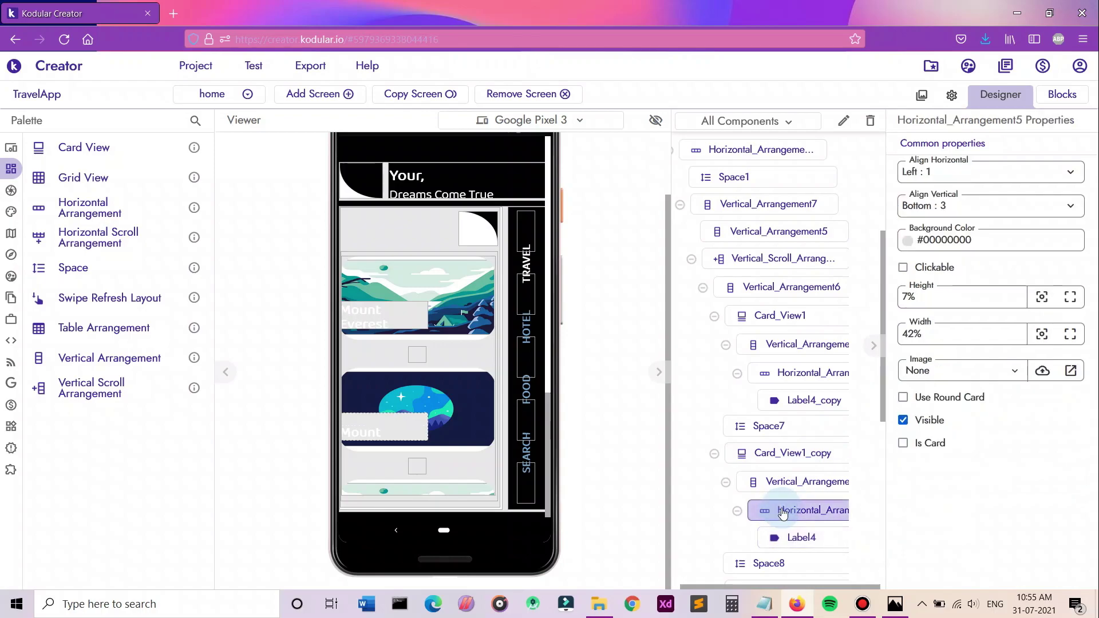
pyautogui.click(1000, 204)
pyautogui.click(992, 230)
pyautogui.click(995, 176)
pyautogui.click(983, 256)
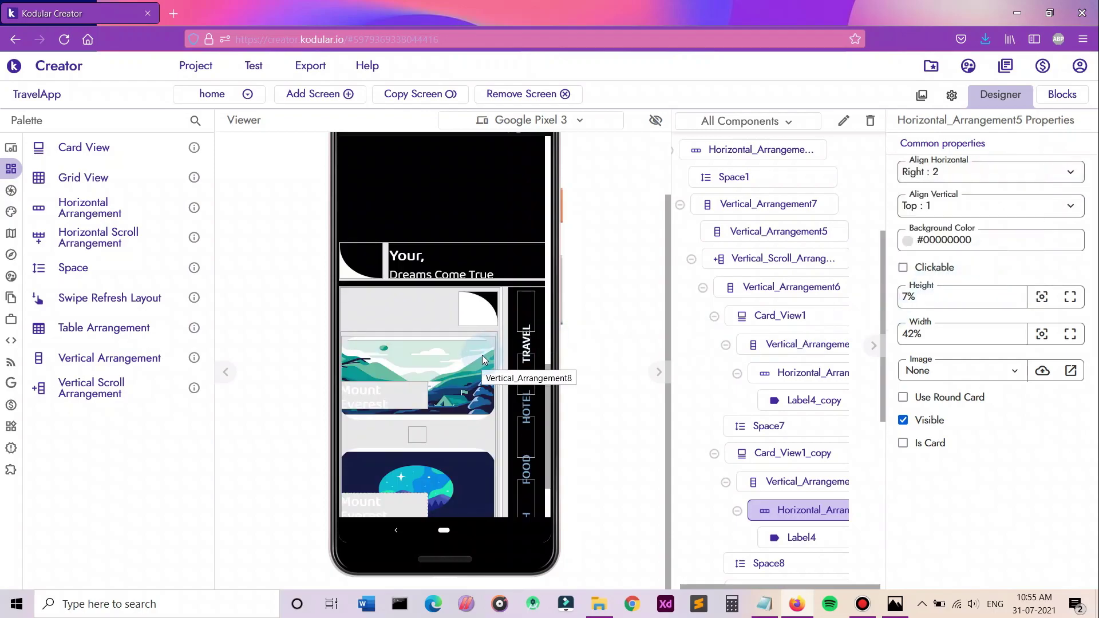
pyautogui.scroll(-2, 476, 378)
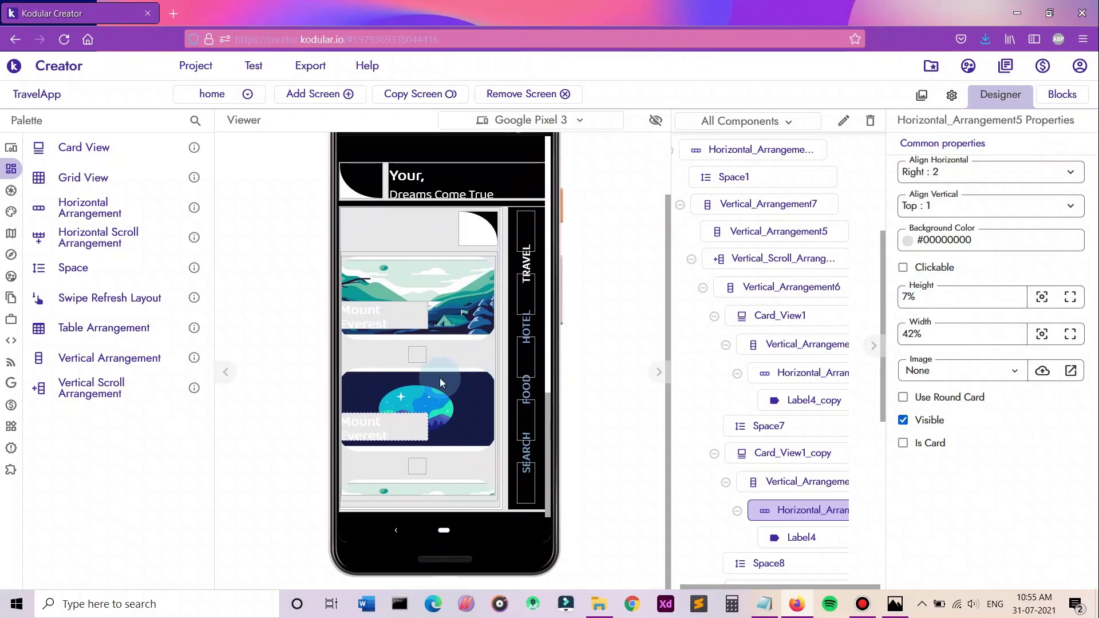
# Change the text of the second card's label to "Moon Light".
pyautogui.click(379, 424)
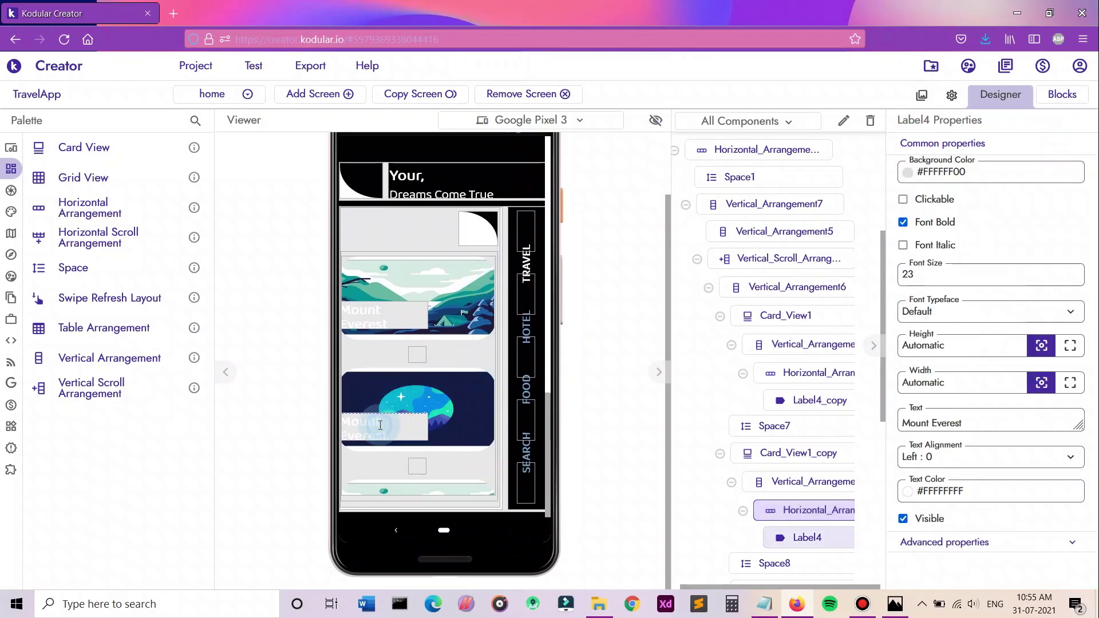
pyautogui.click(991, 418)
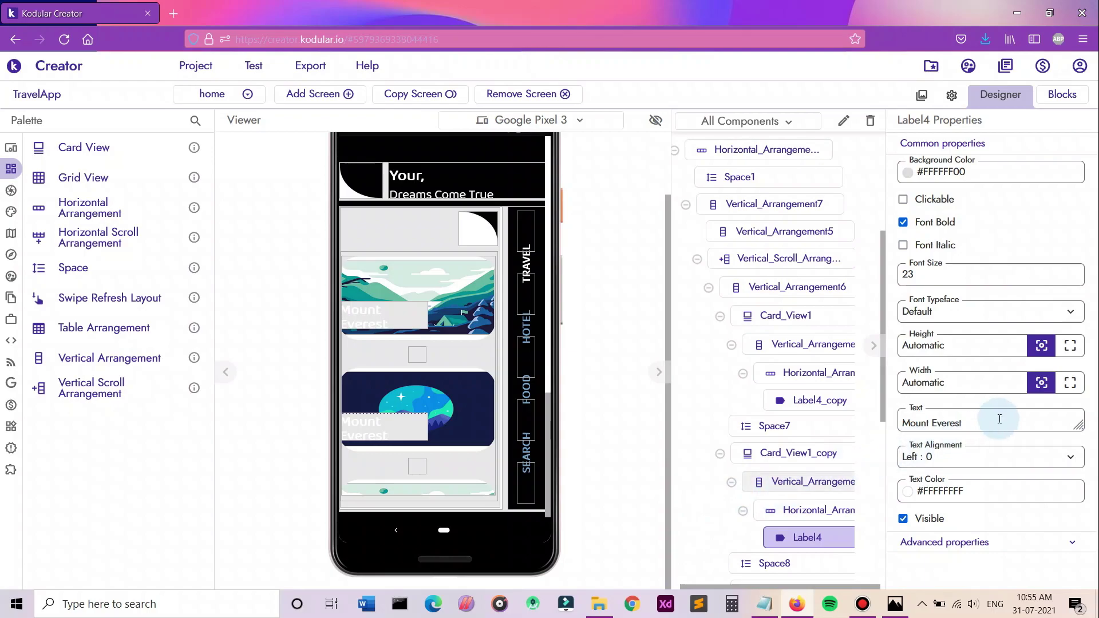
pyautogui.hotkey('ctrl', 'a')
pyautogui.write('Moo')
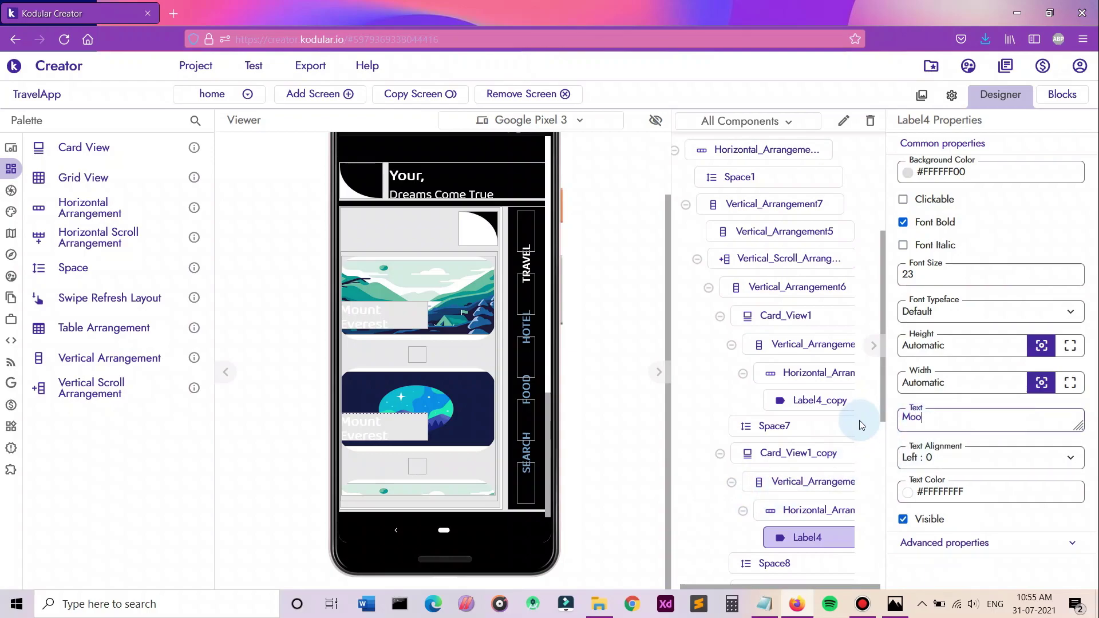
pyautogui.write('n Light')
pyautogui.press('Return')
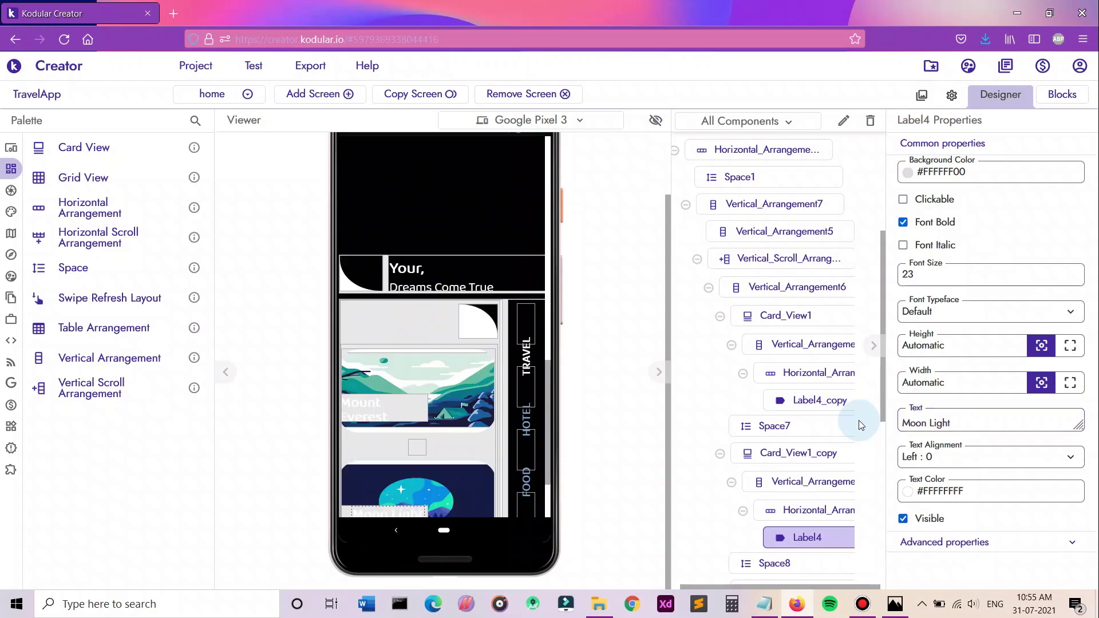
pyautogui.scroll(-2, 415, 473)
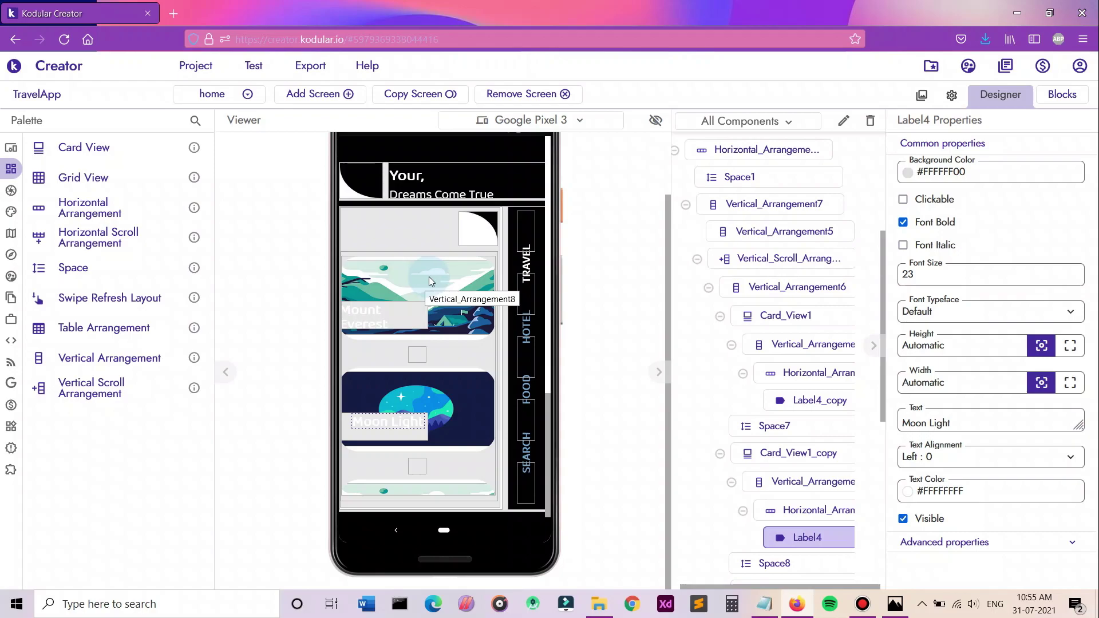
# Set the width of the horizontal arrangement around the Moon Light label to 40%.
pyautogui.click(414, 431)
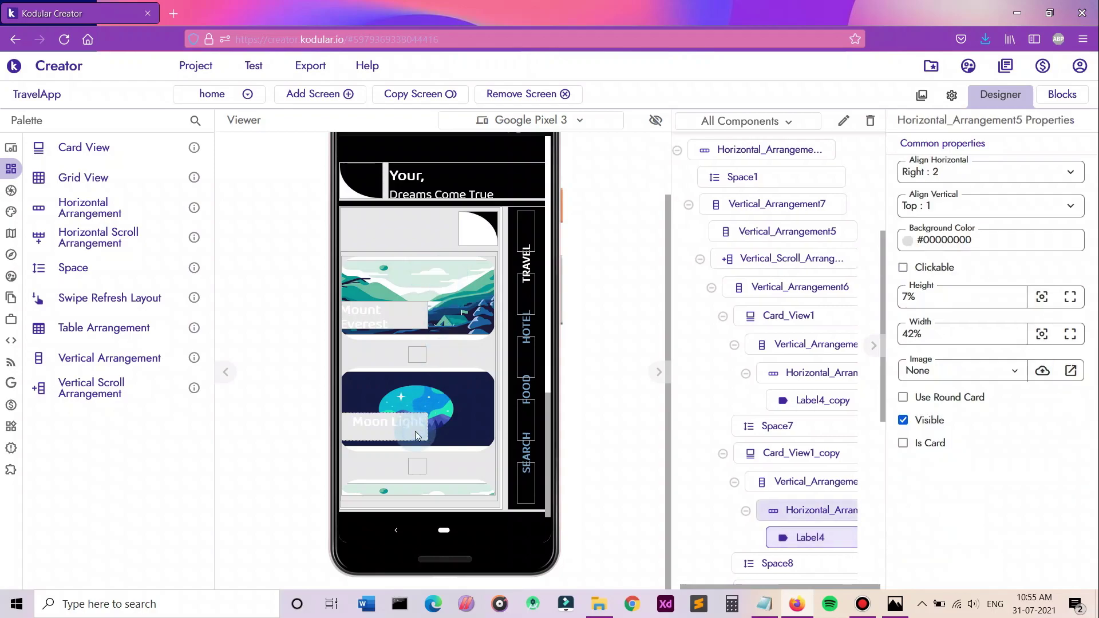
pyautogui.click(973, 331)
pyautogui.write('40')
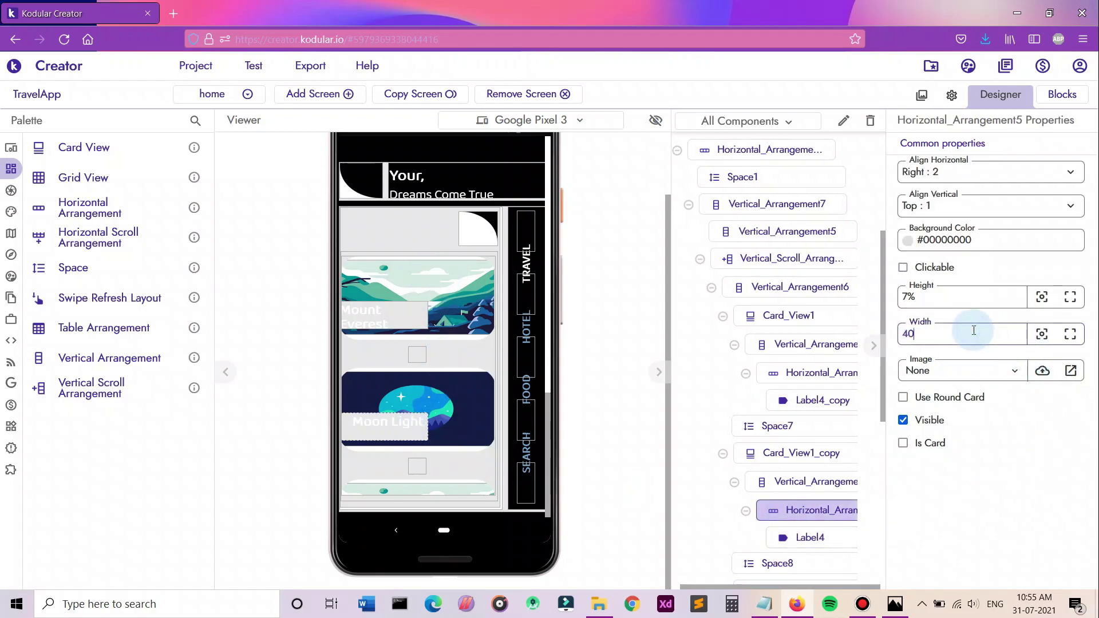
pyautogui.write('%')
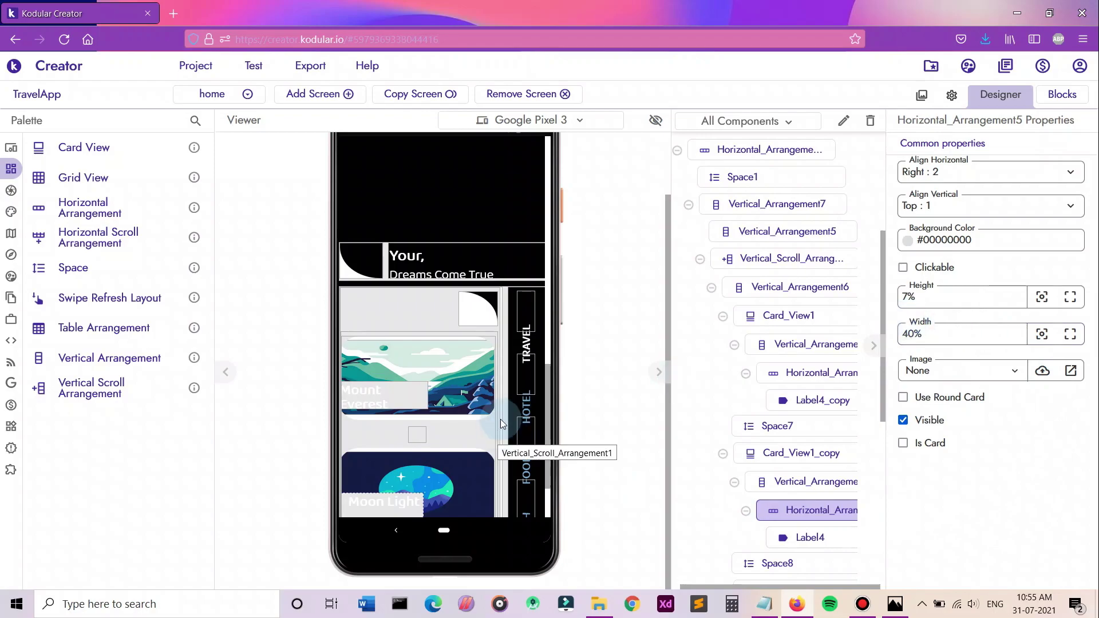
pyautogui.scroll(-3, 504, 412)
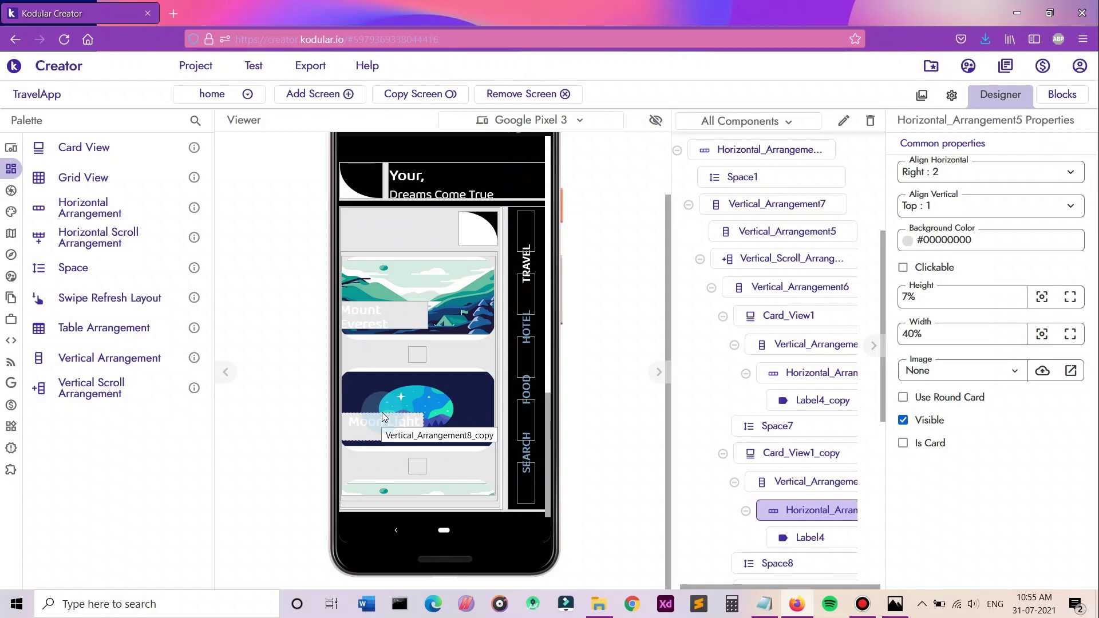
# Insert a Space before the Moon Light label in its horizontal arrangement and set the Space's width to 5%.
pyautogui.moveTo(117, 267); pyautogui.dragTo(349, 424)
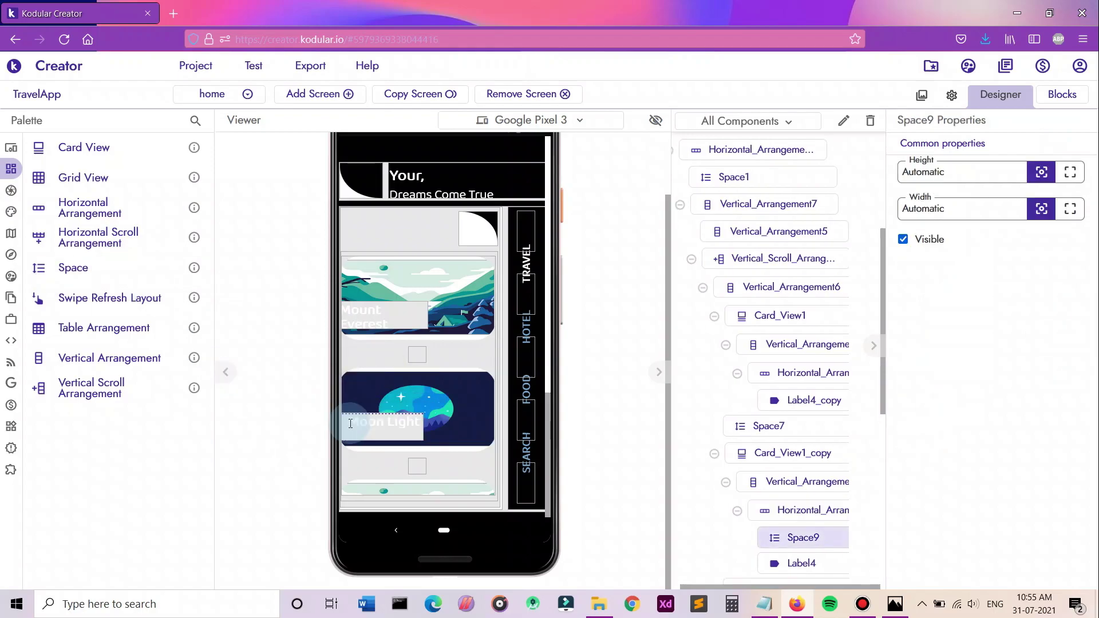
pyautogui.scroll(-2, 350, 423)
pyautogui.hotkey('ctrl', 'a')
pyautogui.write('5')
pyautogui.press('Return')
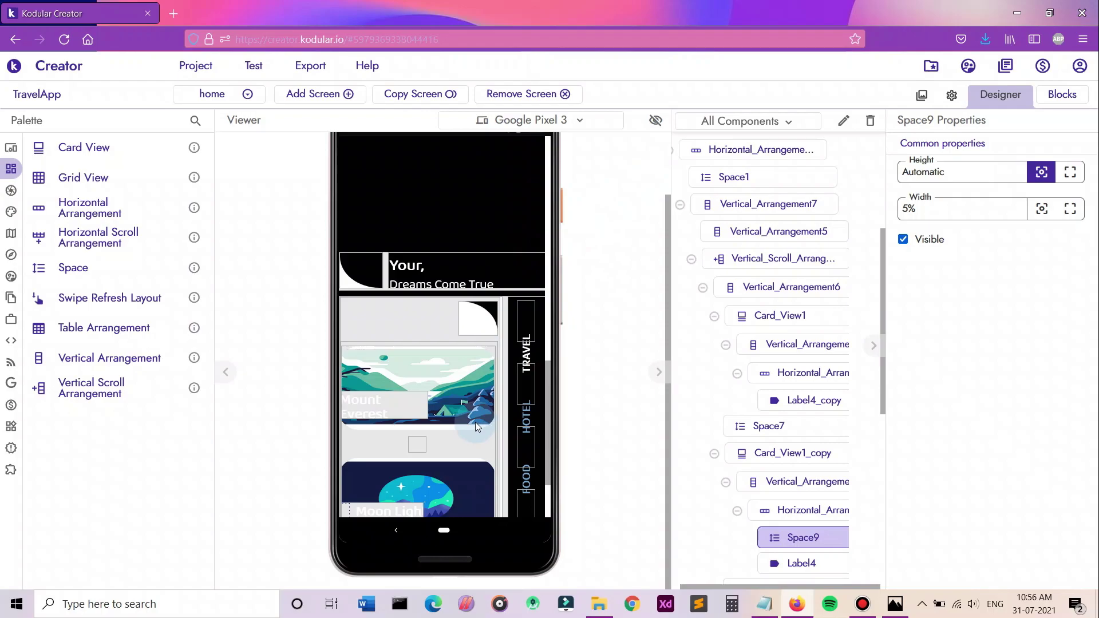
# Set the horizontal alignment of the arrangement around the Moon Light label to Left : 1.
pyautogui.click(799, 487)
pyautogui.click(798, 508)
pyautogui.click(932, 171)
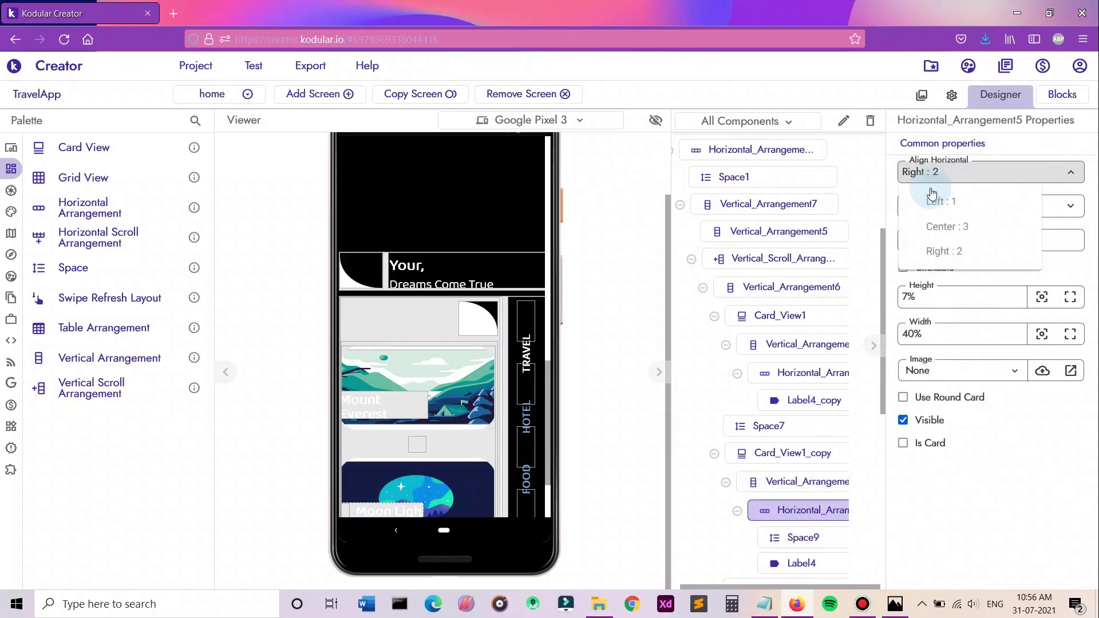
pyautogui.click(916, 203)
pyautogui.scroll(-3, 469, 362)
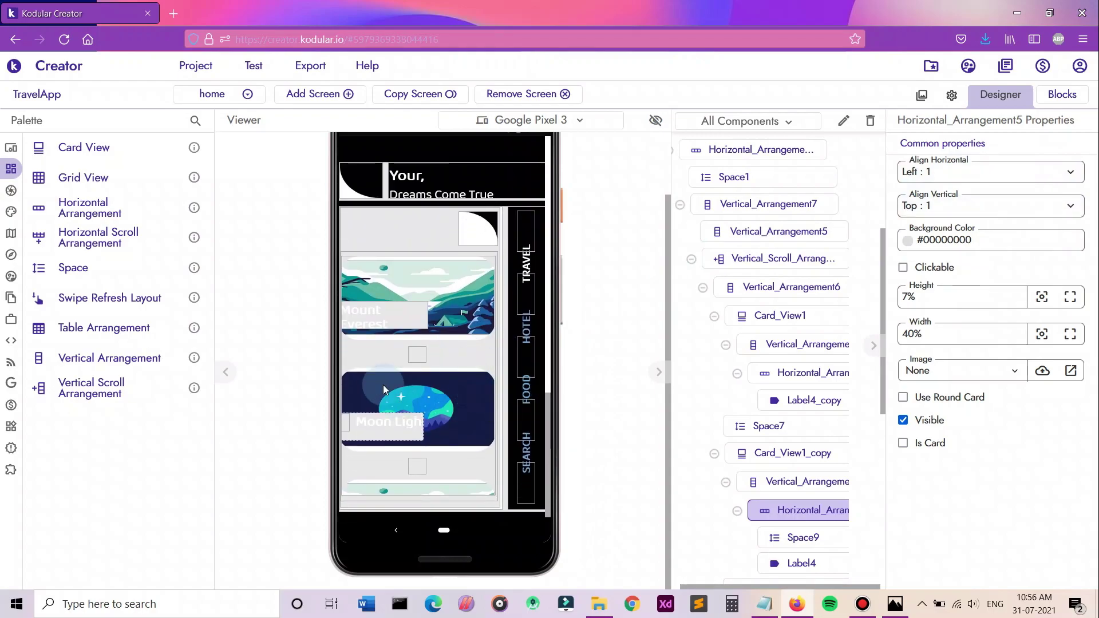
# Set the horizontal alignment of the arrangement around the Mount Everest label to Left : 1.
pyautogui.click(411, 310)
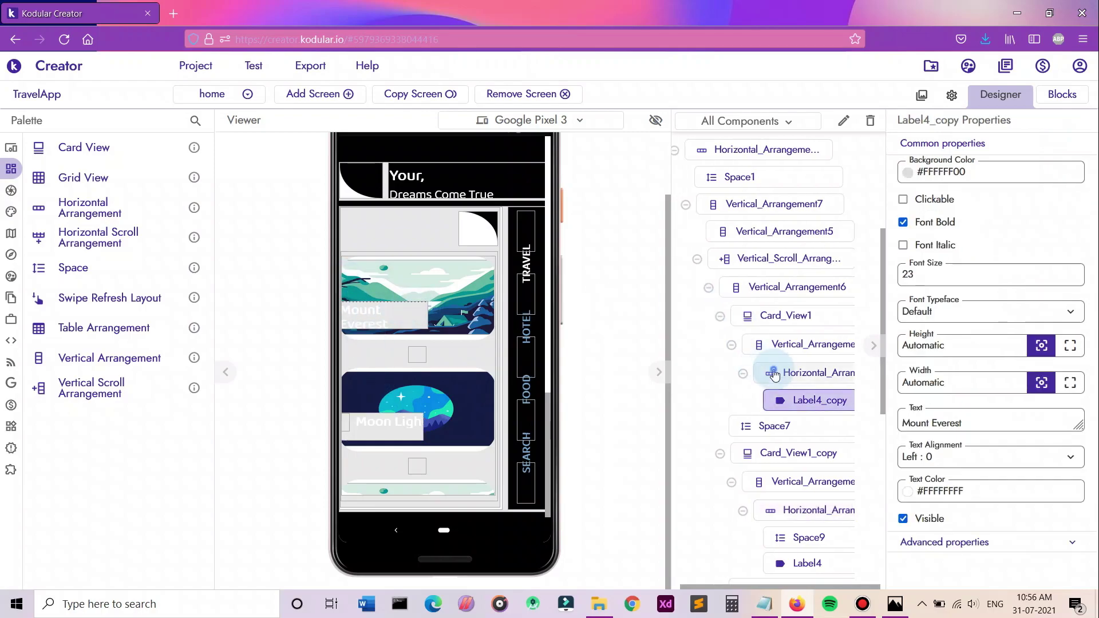
pyautogui.click(812, 373)
pyautogui.click(954, 181)
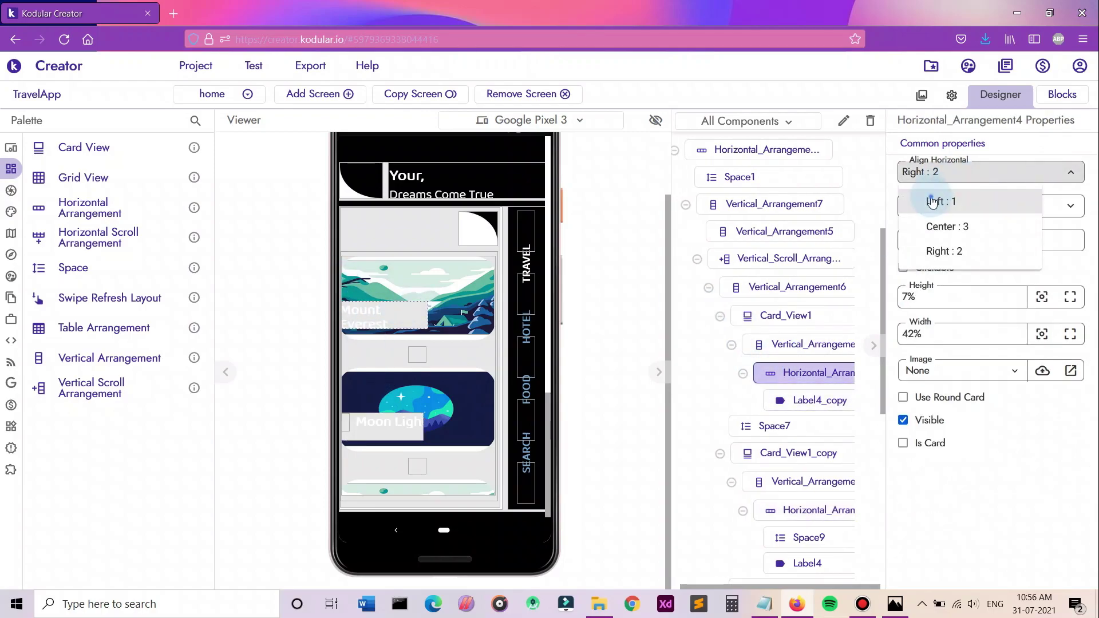
pyautogui.click(935, 205)
pyautogui.click(938, 207)
pyautogui.click(939, 232)
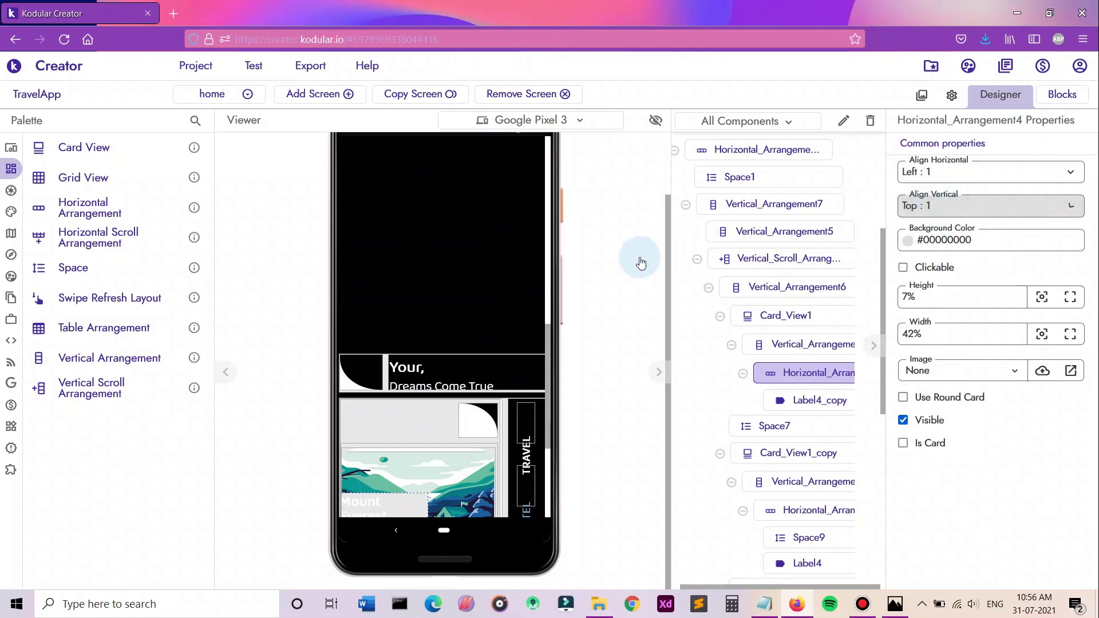
# Insert a Space before the Mount Everest label in its horizontal arrangement and set the Space's width to 5%.
pyautogui.moveTo(153, 264); pyautogui.dragTo(344, 377)
pyautogui.click(976, 206)
pyautogui.hotkey('ctrl', 'a')
pyautogui.write('5%')
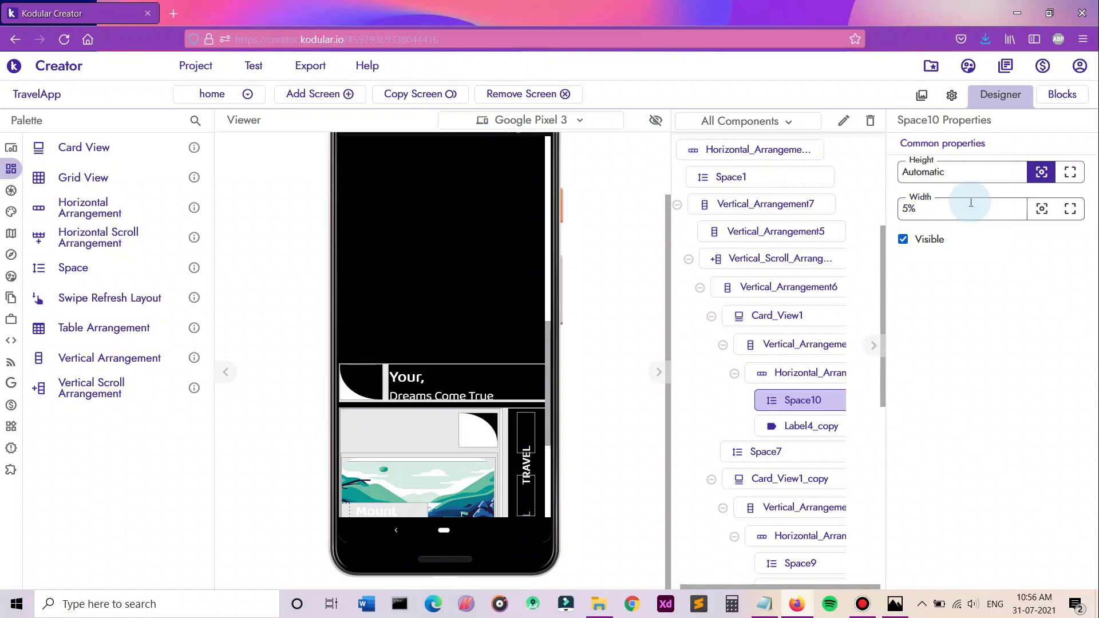
pyautogui.click(490, 235)
pyautogui.scroll(-3, 485, 239)
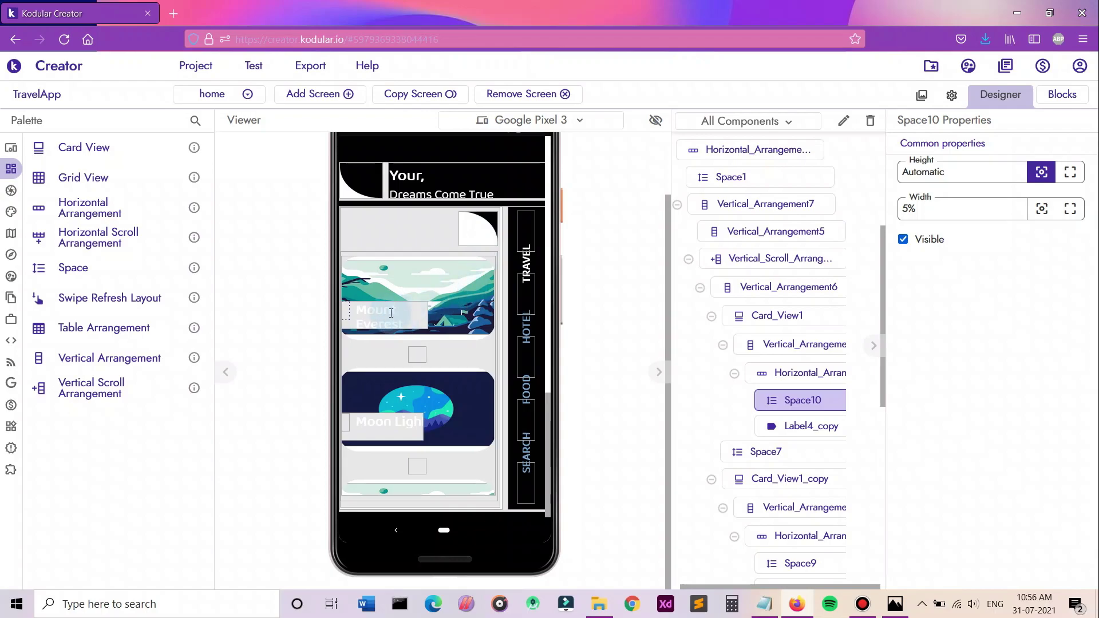
# Set the width of the horizontal arrangements around the Mount Everest and Moon Light labels to Fill parent.
pyautogui.click(363, 328)
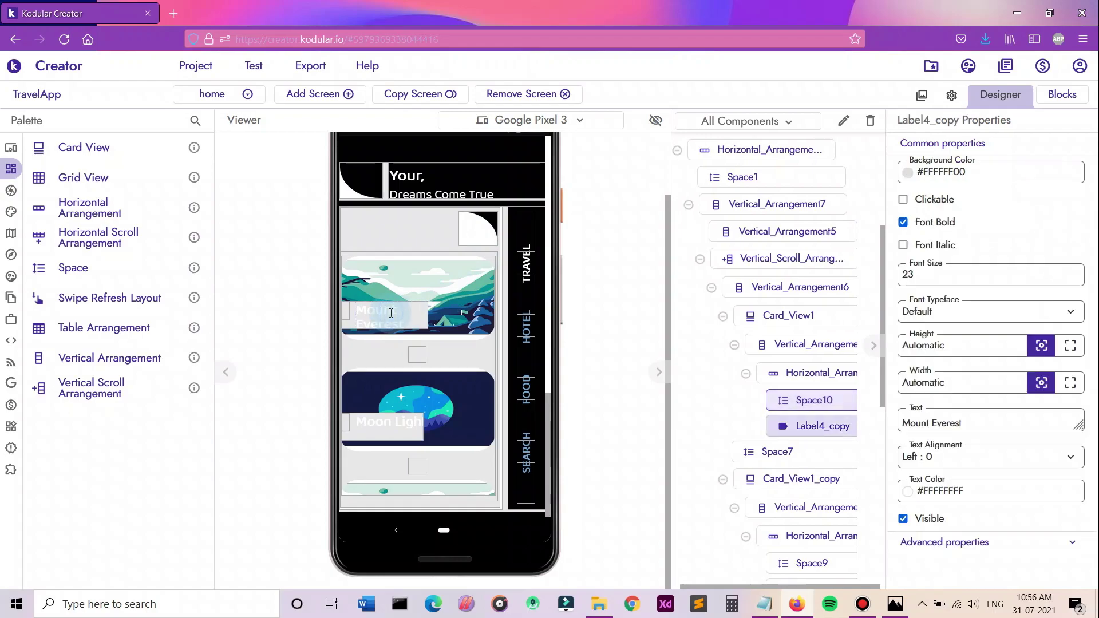
pyautogui.click(347, 328)
pyautogui.click(1070, 334)
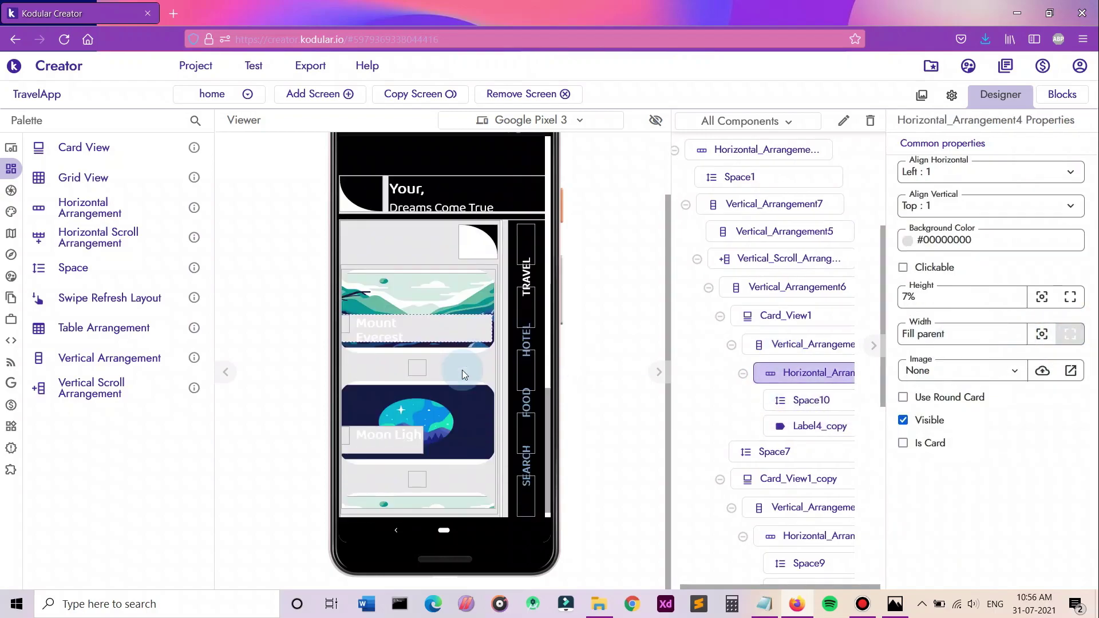
pyautogui.click(350, 435)
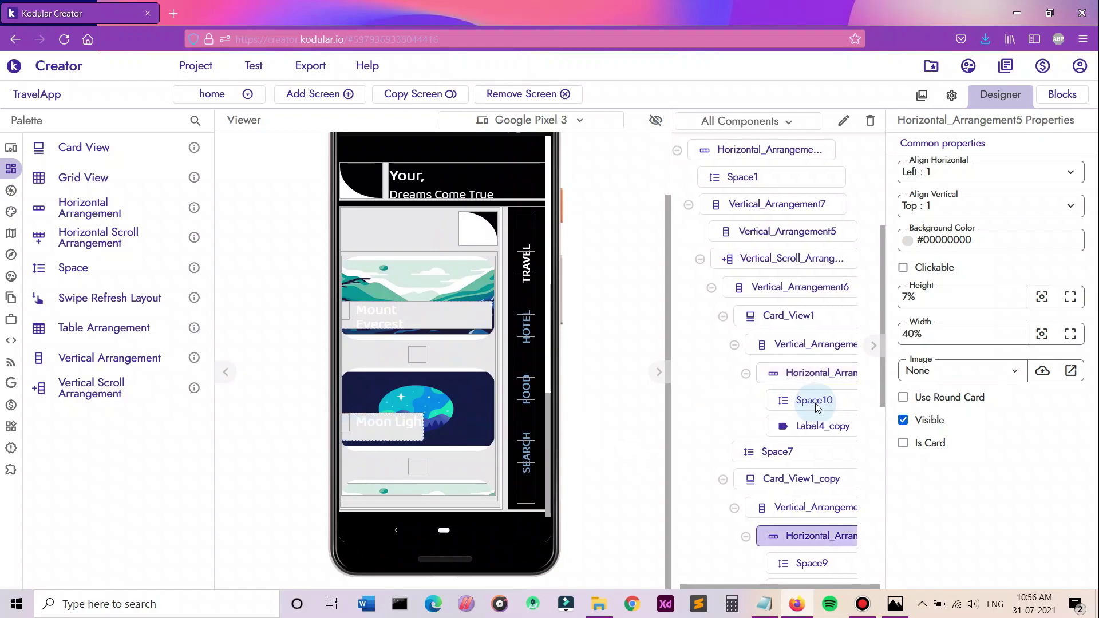
pyautogui.click(1070, 333)
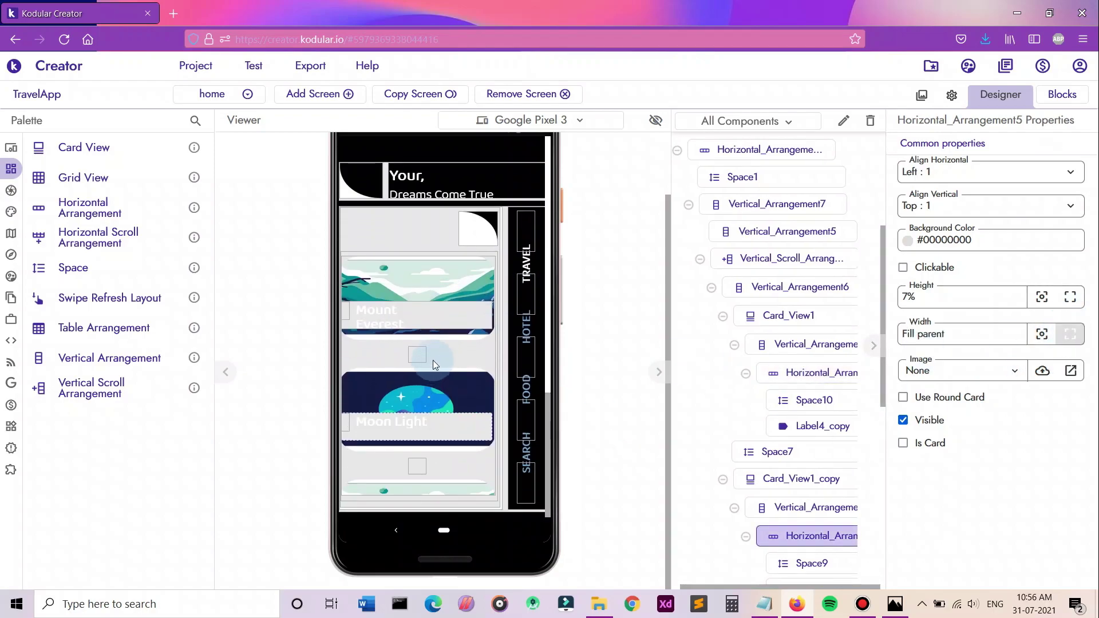
pyautogui.click(472, 466)
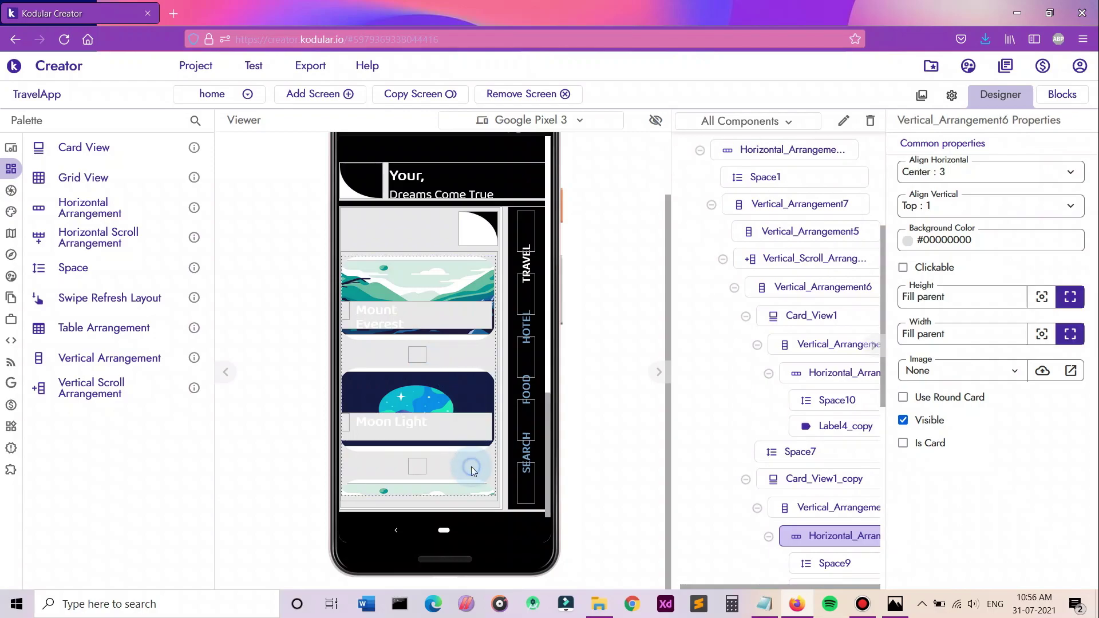
pyautogui.click(448, 479)
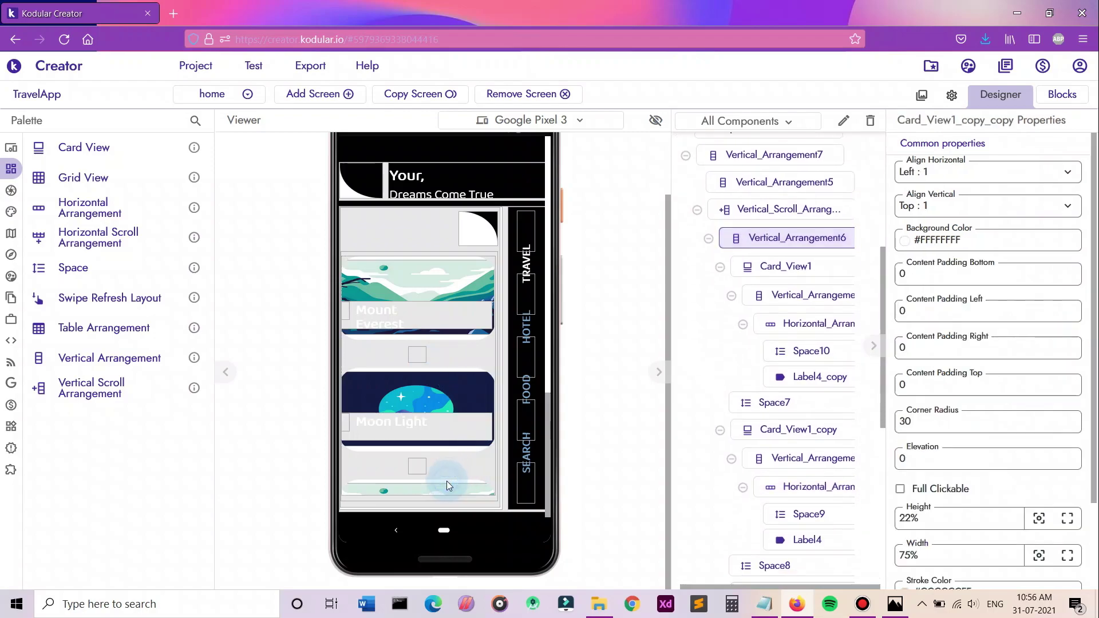
pyautogui.click(441, 441)
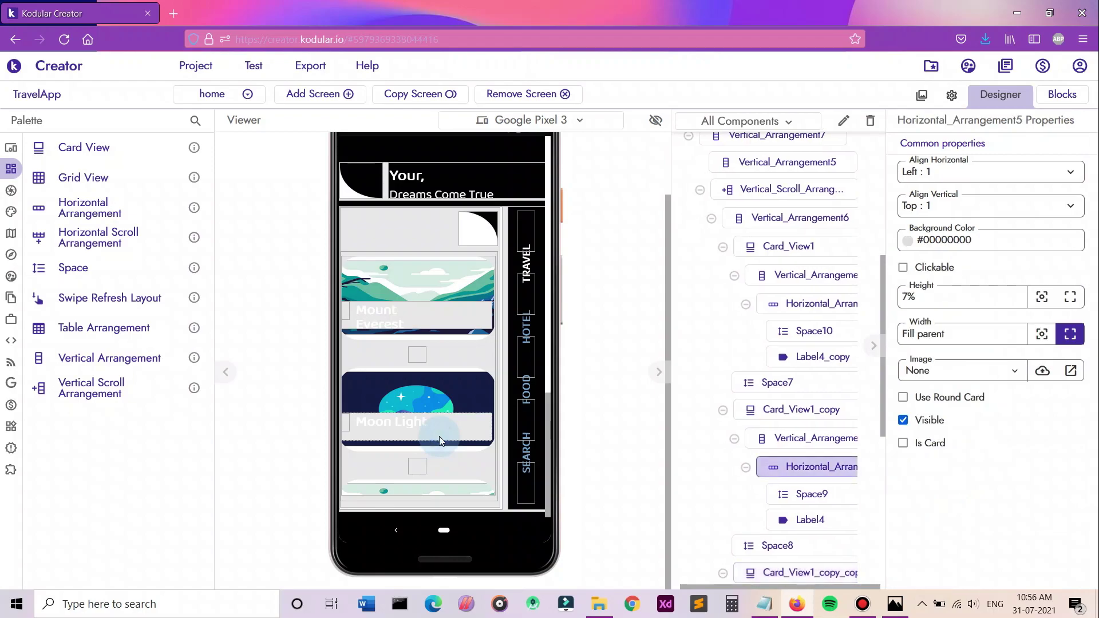
pyautogui.click(414, 422)
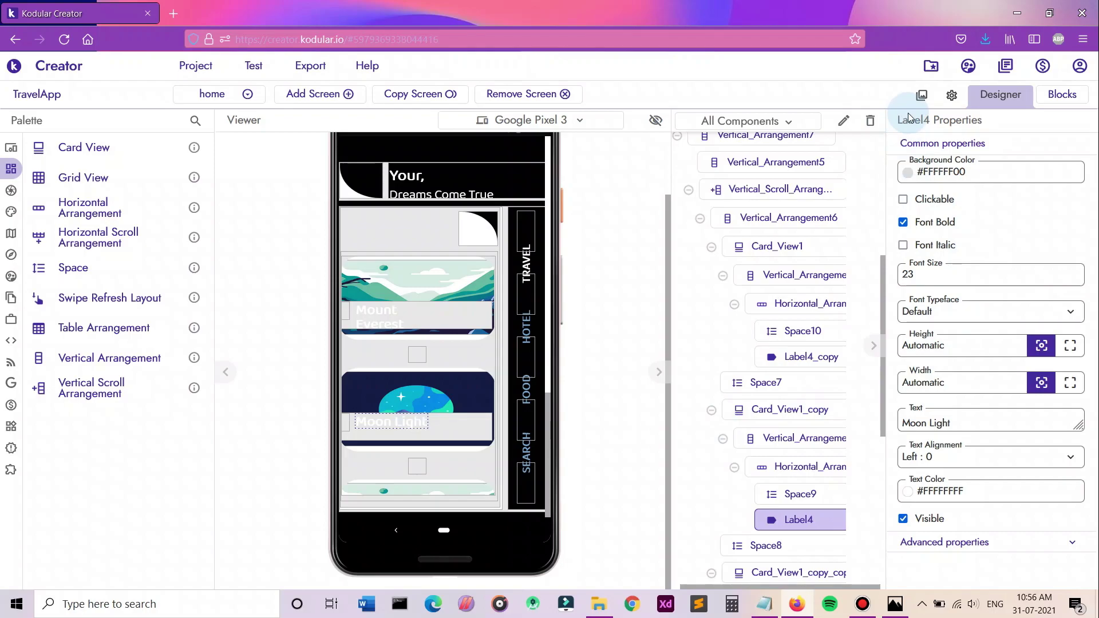
# Upload wolf-4561204.png from the FIREFOX DOWNLOADS folder to the project's assets.
pyautogui.click(924, 95)
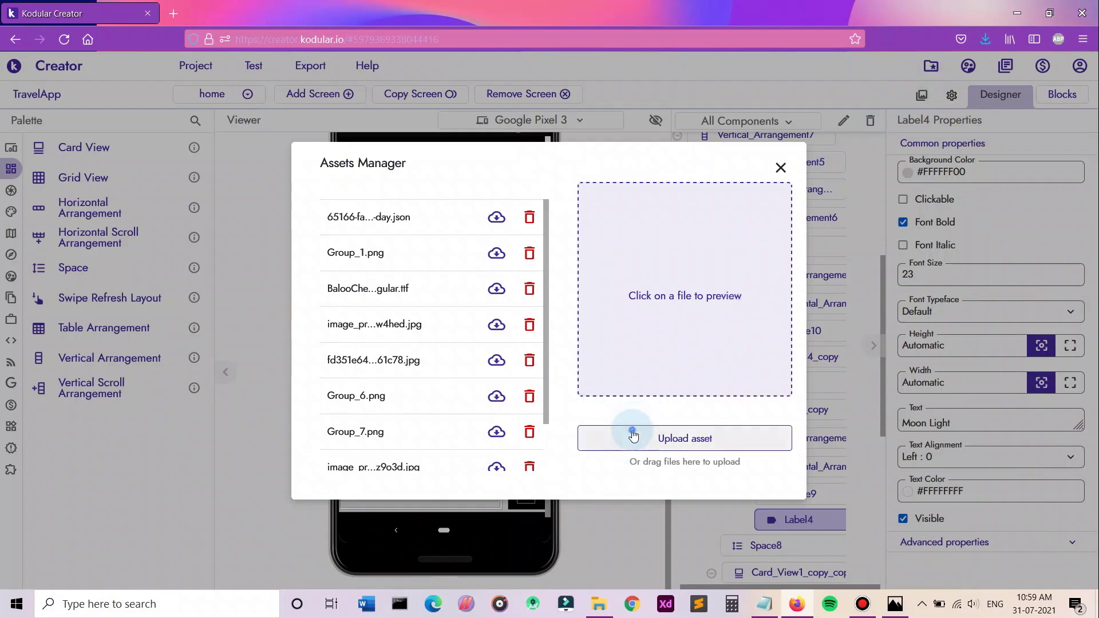
pyautogui.click(632, 436)
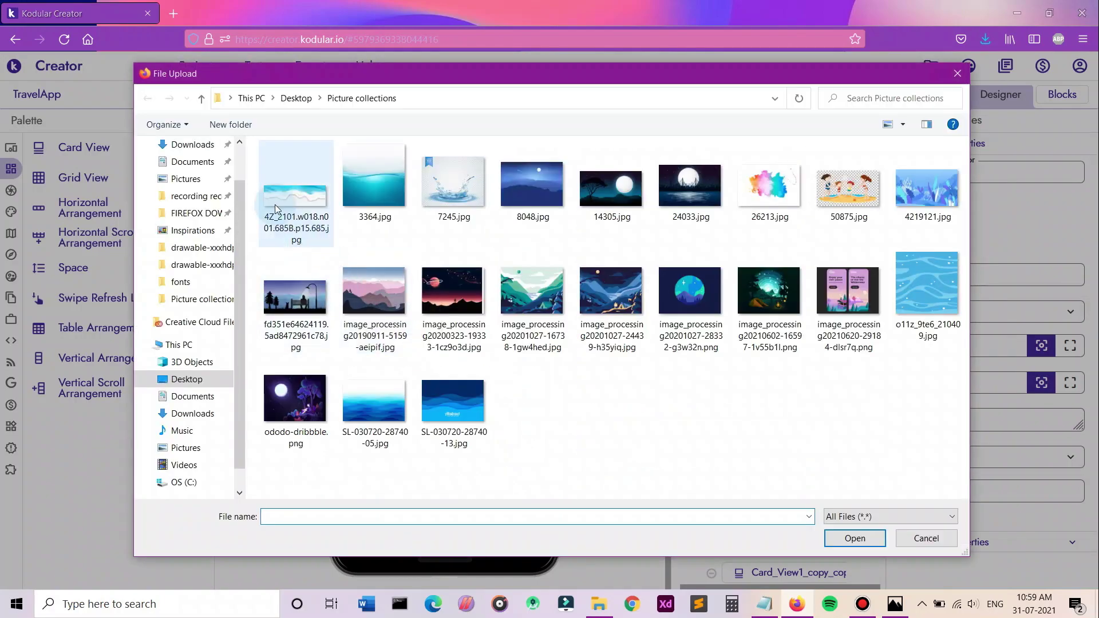
pyautogui.scroll(1, 189, 241)
pyautogui.click(180, 260)
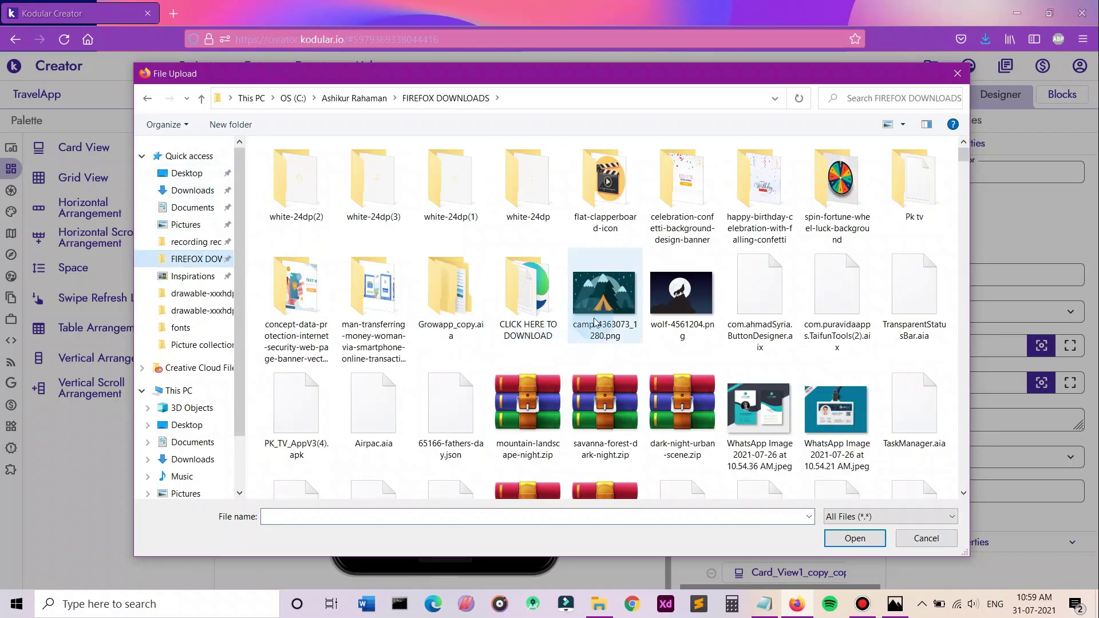
pyautogui.click(681, 294)
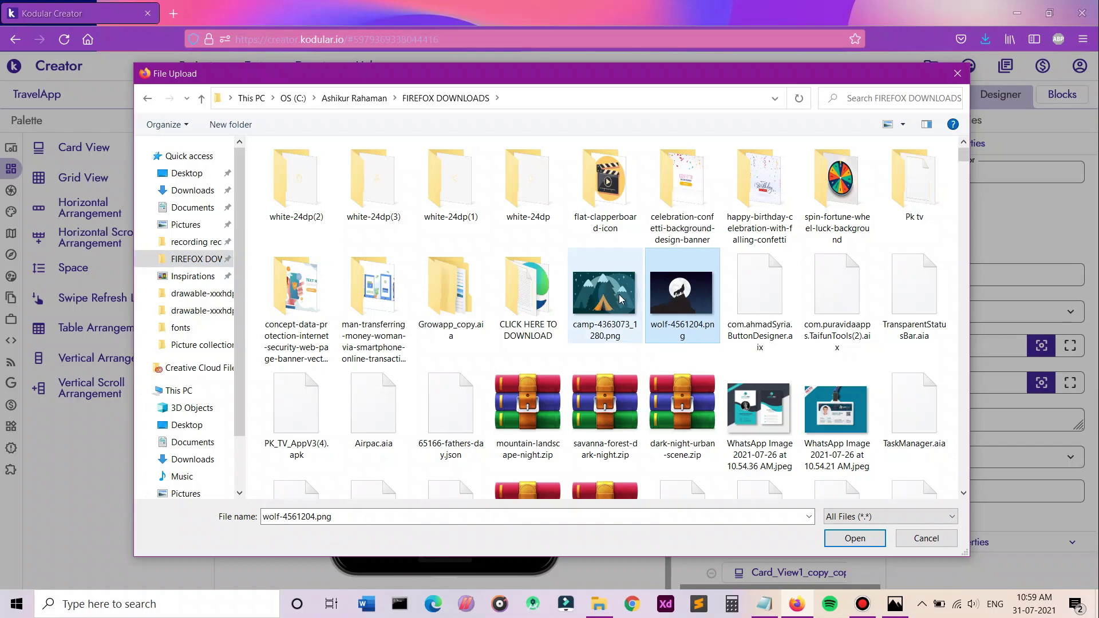
pyautogui.click(845, 539)
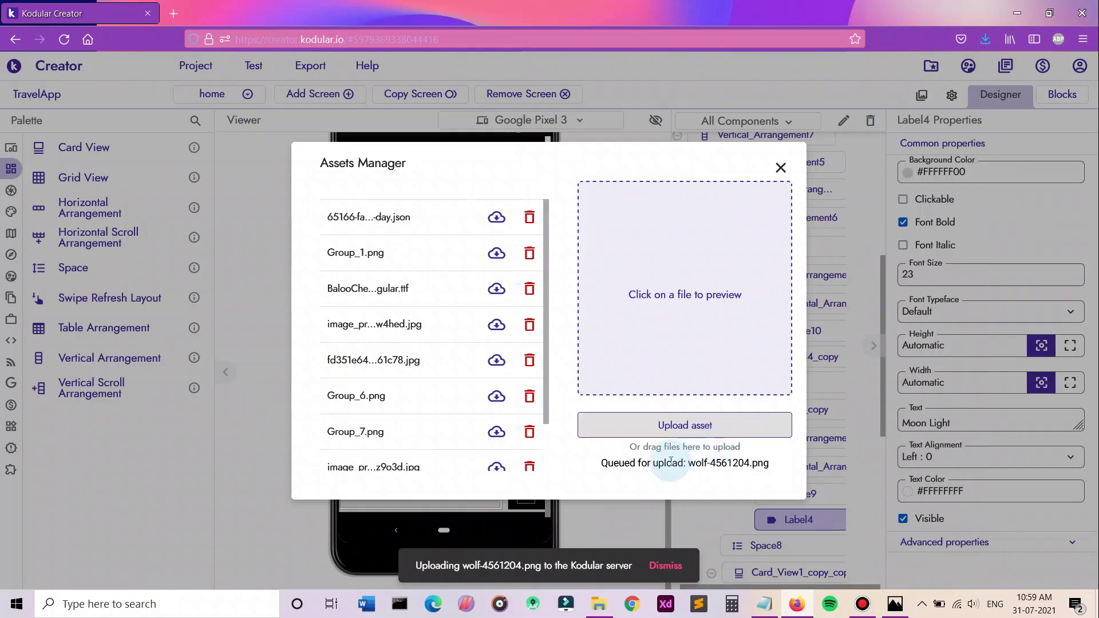
pyautogui.scroll(-2, 465, 438)
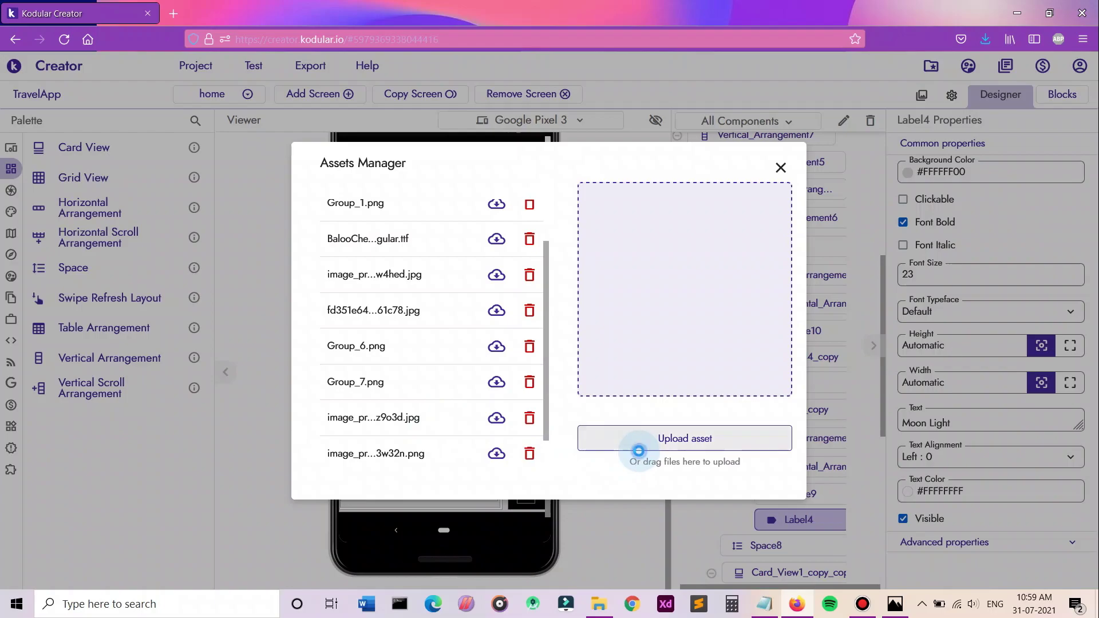
# Upload camp-4363073_1280.png from the FIREFOX DOWNLOADS folder to the project's assets.
pyautogui.click(635, 446)
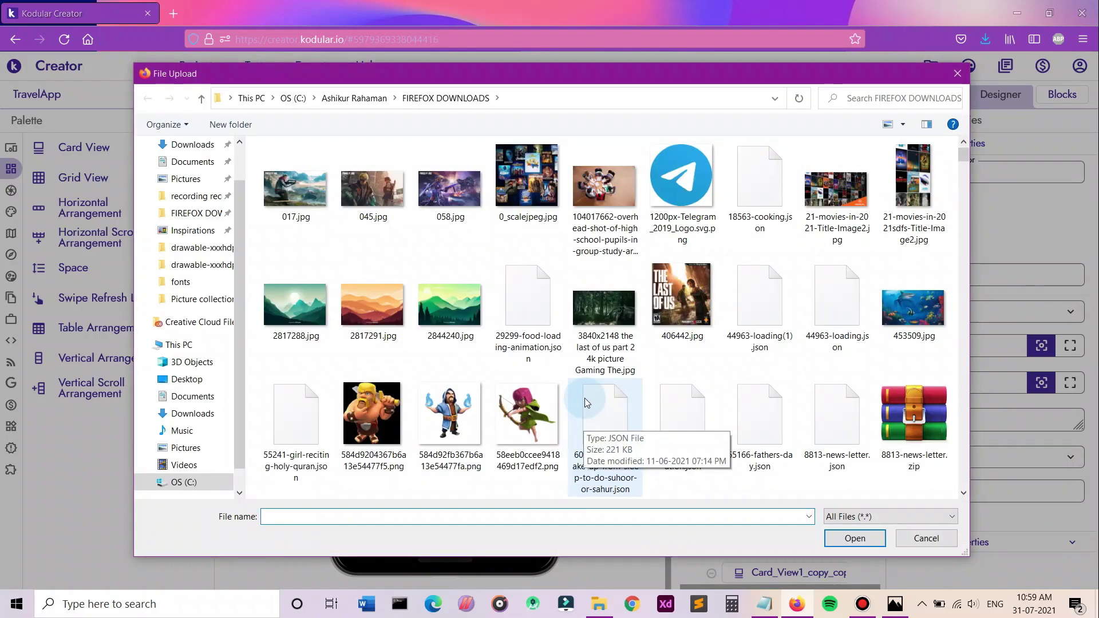
pyautogui.click(601, 294)
pyautogui.click(858, 537)
pyautogui.scroll(-1, 515, 395)
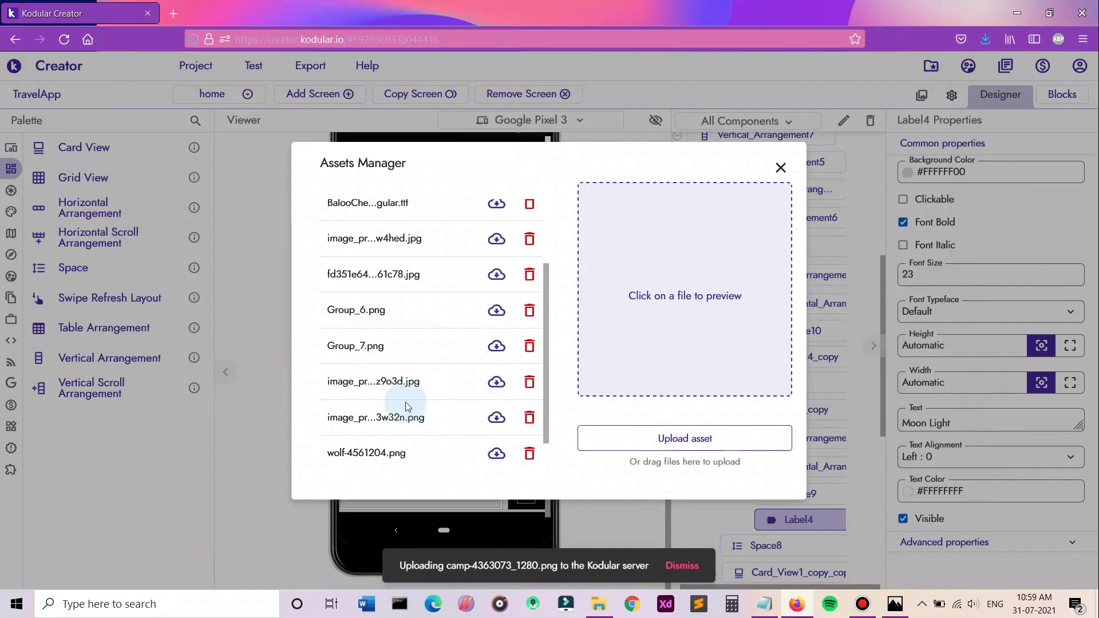
# Delete the image assets ending in 3w32n.png and z9o3d.jpg from the project and close the Assets Manager.
pyautogui.click(401, 419)
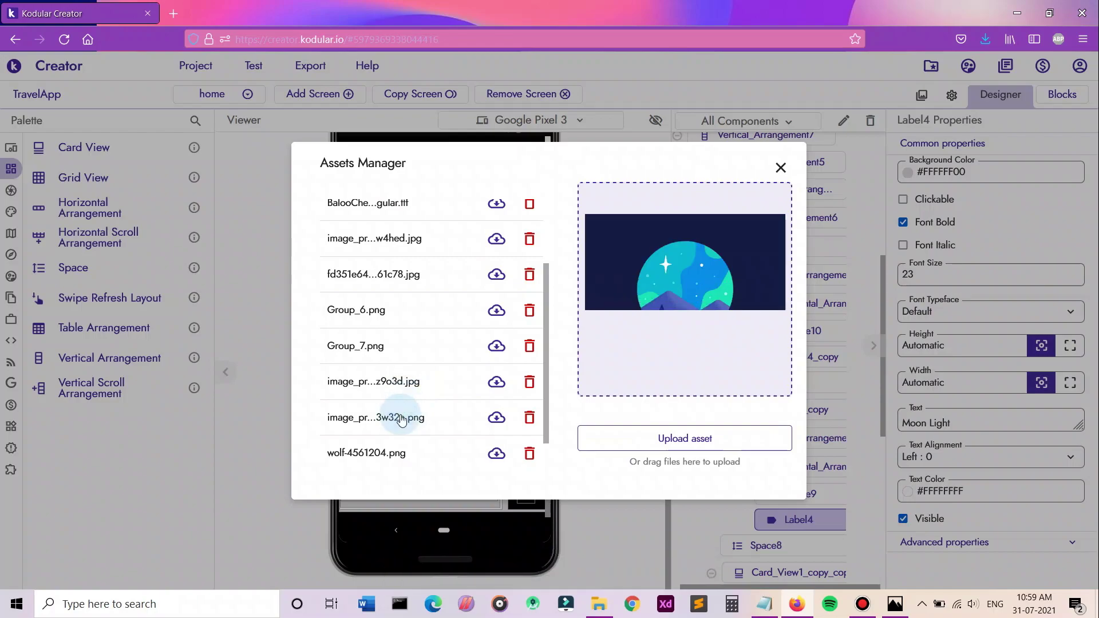
pyautogui.click(527, 419)
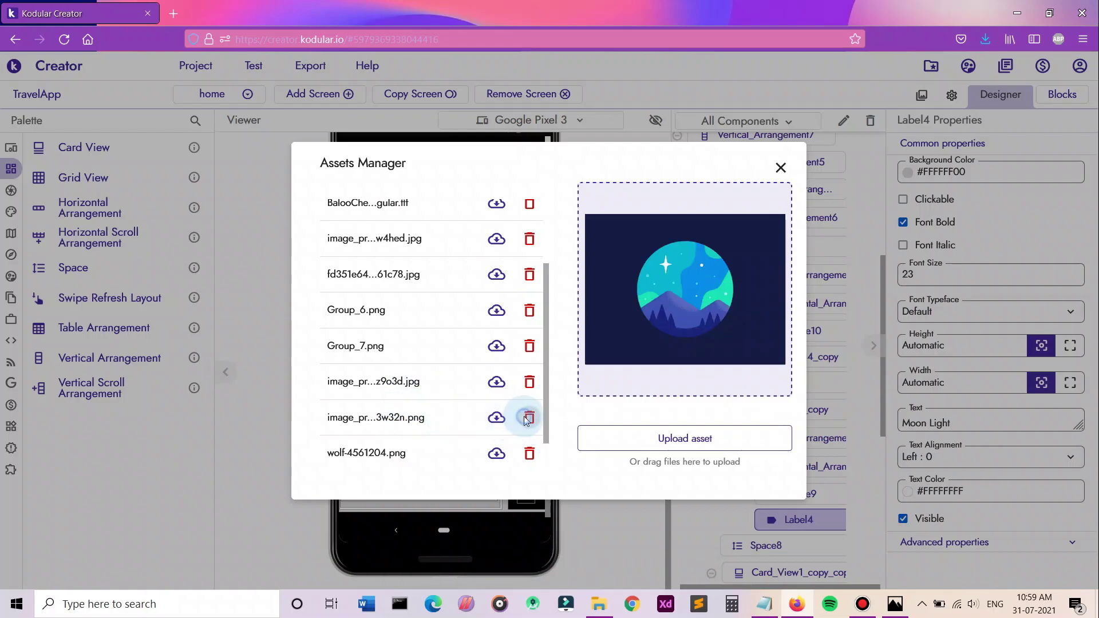
pyautogui.click(612, 358)
pyautogui.scroll(-1, 468, 407)
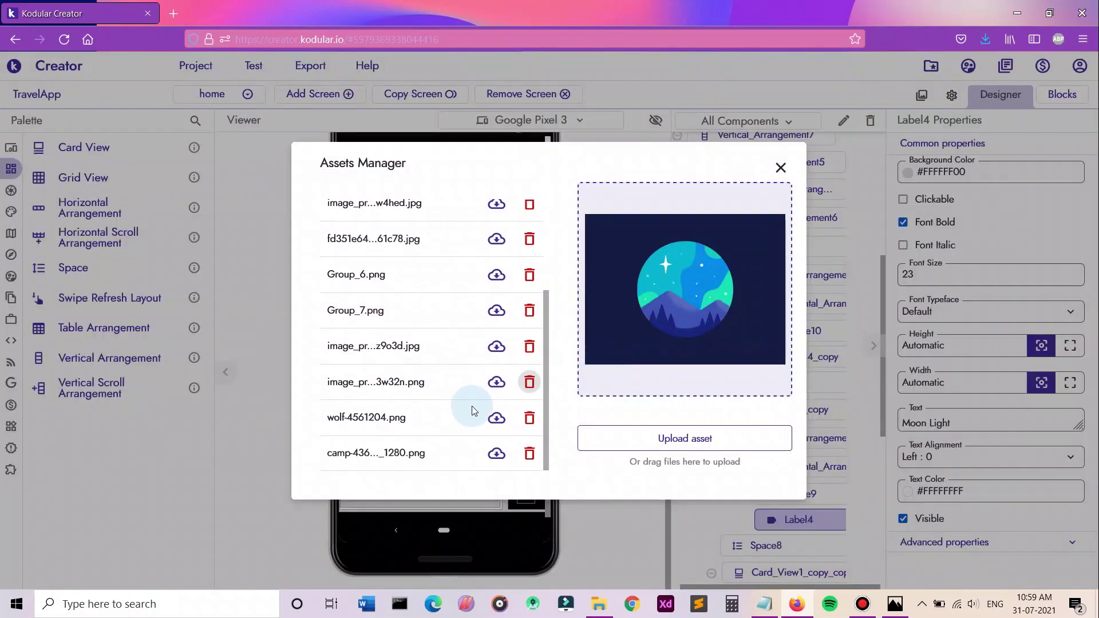
pyautogui.click(423, 383)
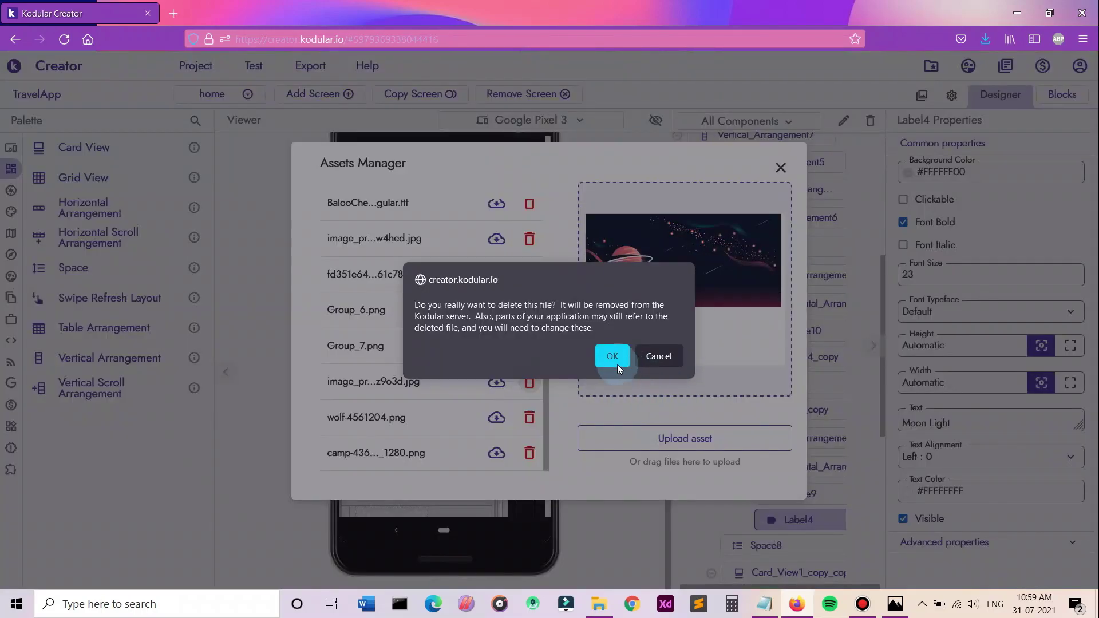
pyautogui.click(604, 355)
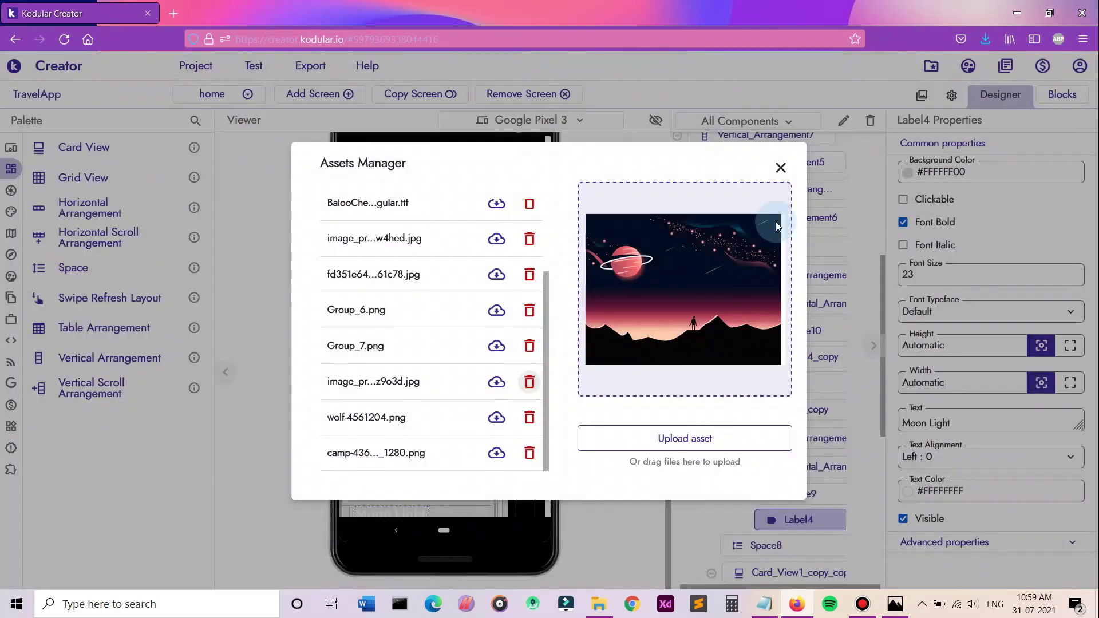
pyautogui.click(780, 167)
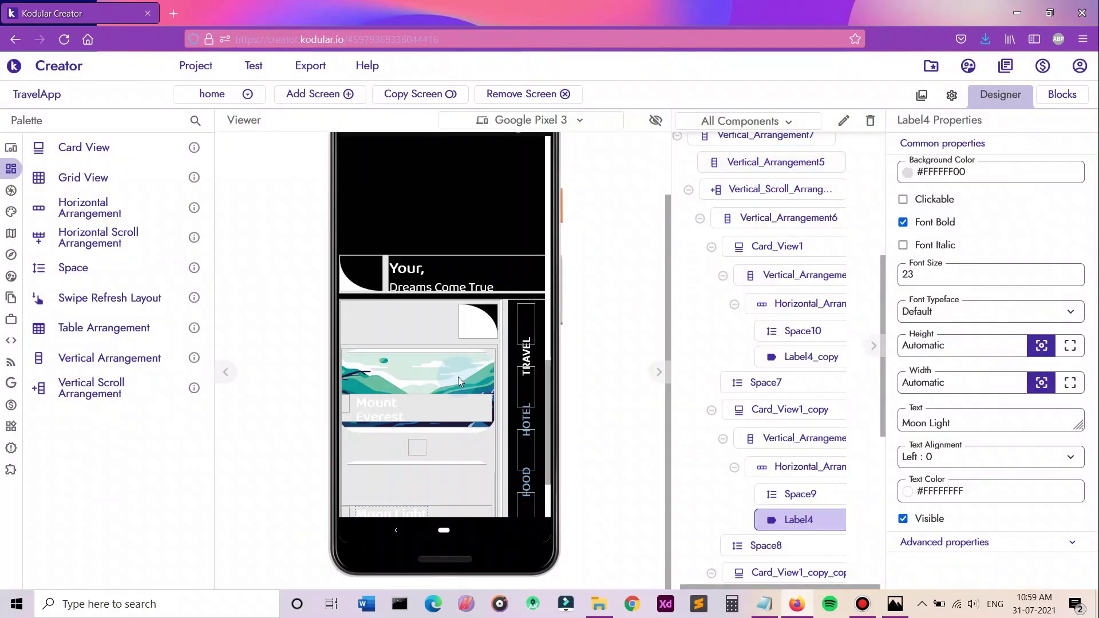
# Set the background image of the vertical arrangement in the Moon Light card to wolf-4561204.png.
pyautogui.scroll(-3, 457, 377)
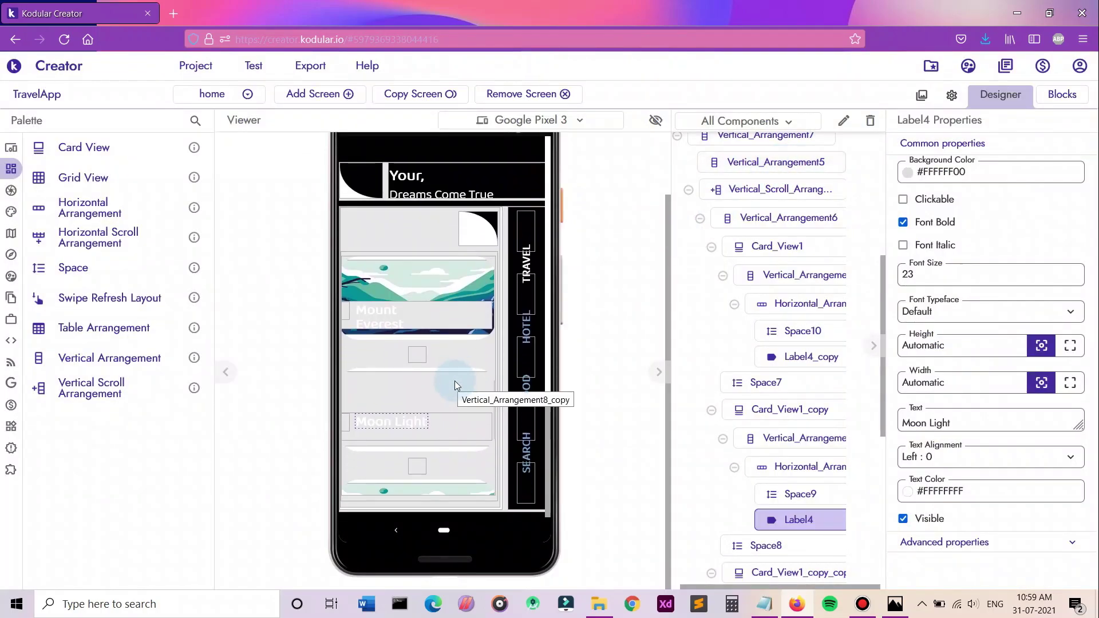
pyautogui.click(461, 445)
pyautogui.click(456, 433)
pyautogui.click(962, 371)
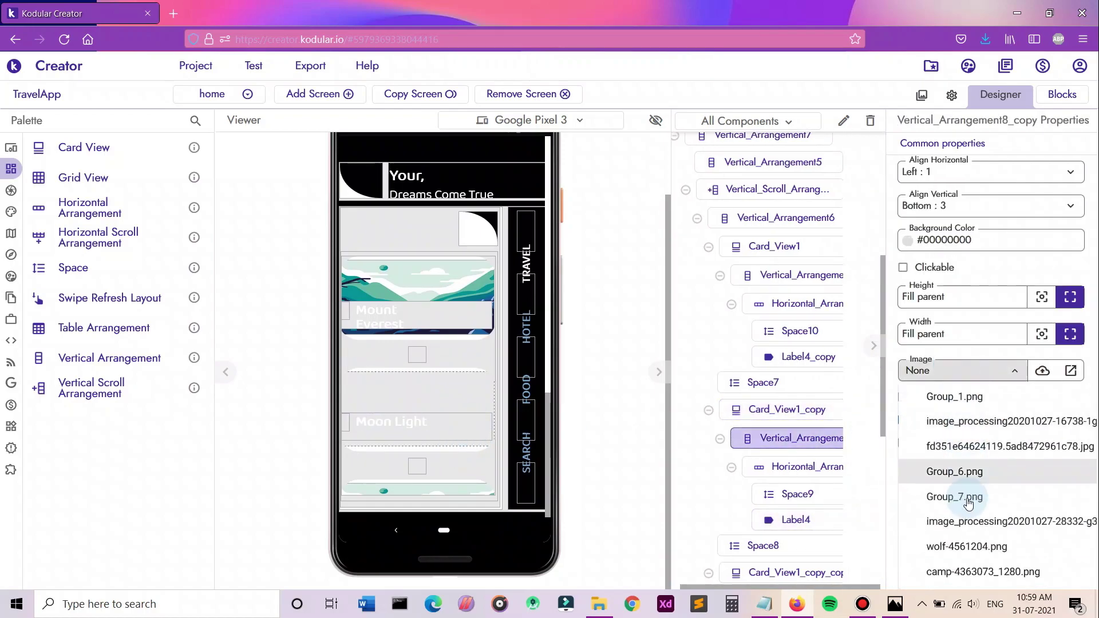
pyautogui.click(980, 548)
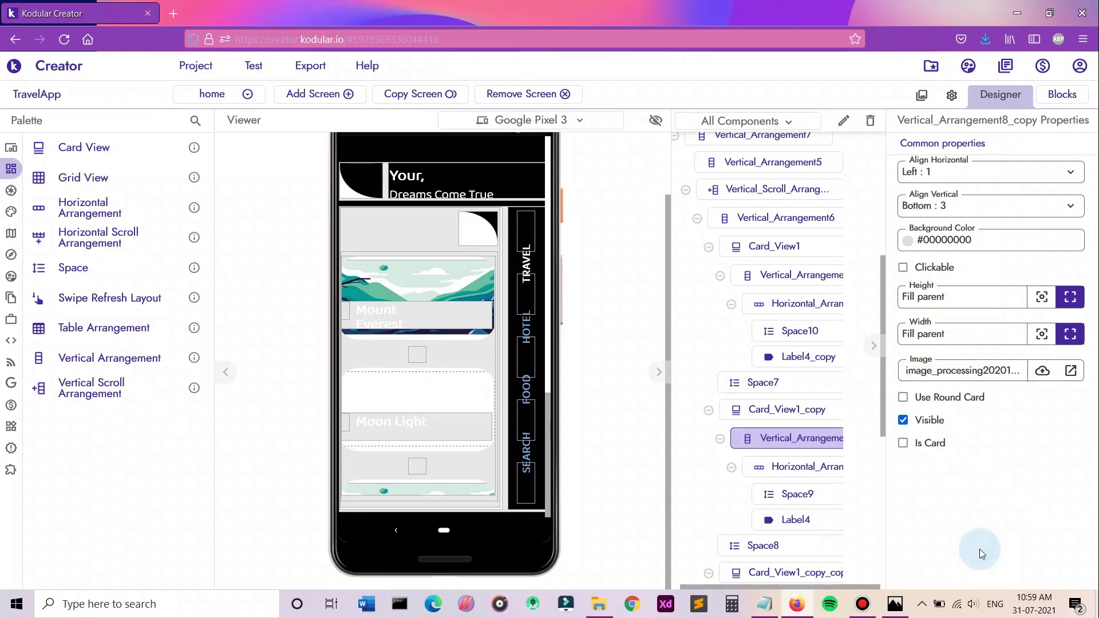
# Set the background image of the vertical arrangement in the third card to camp-4363073_1280.png.
pyautogui.click(465, 483)
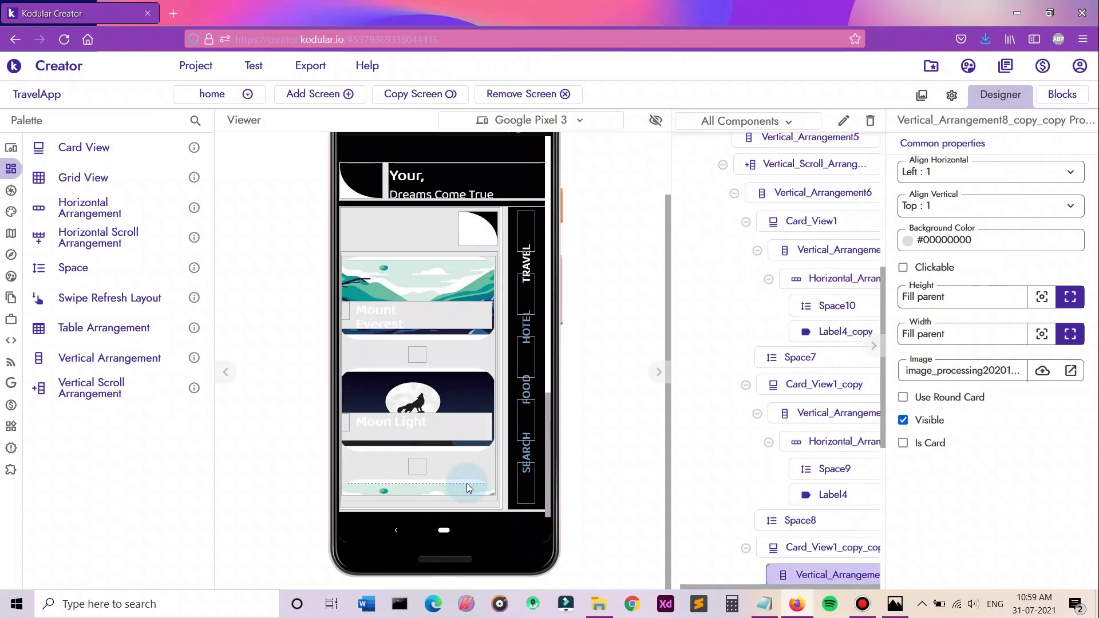
pyautogui.click(476, 468)
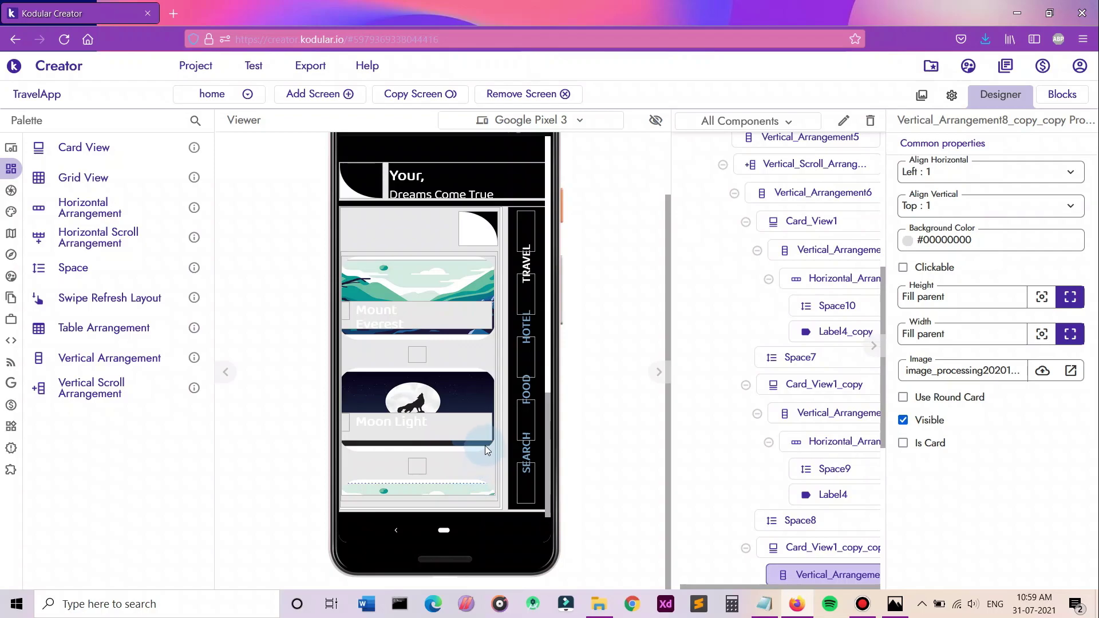
pyautogui.click(956, 385)
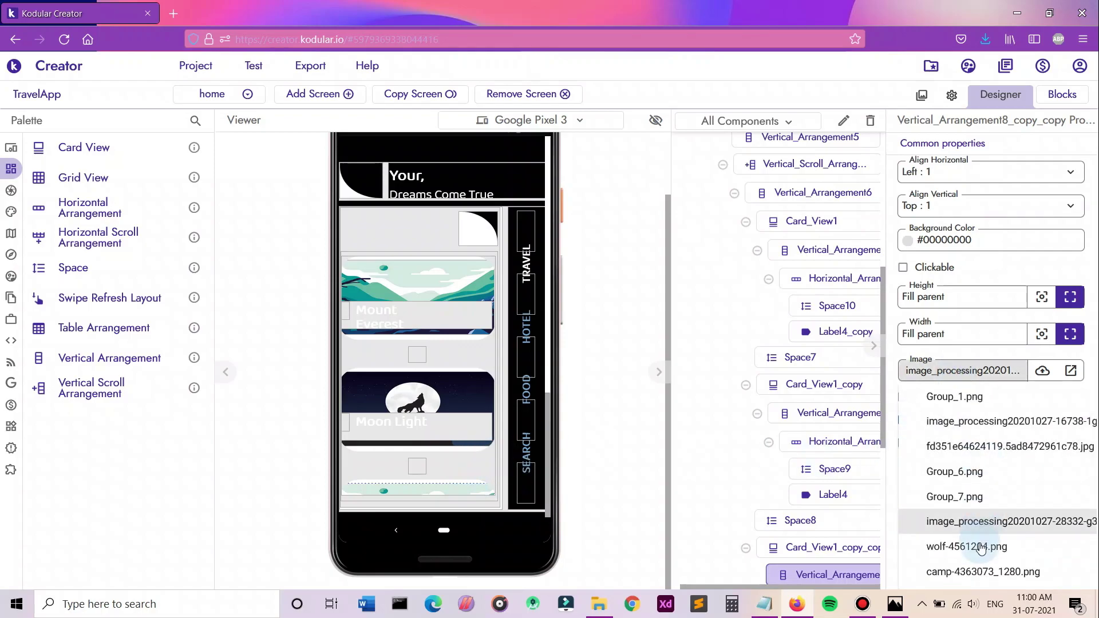
pyautogui.click(976, 564)
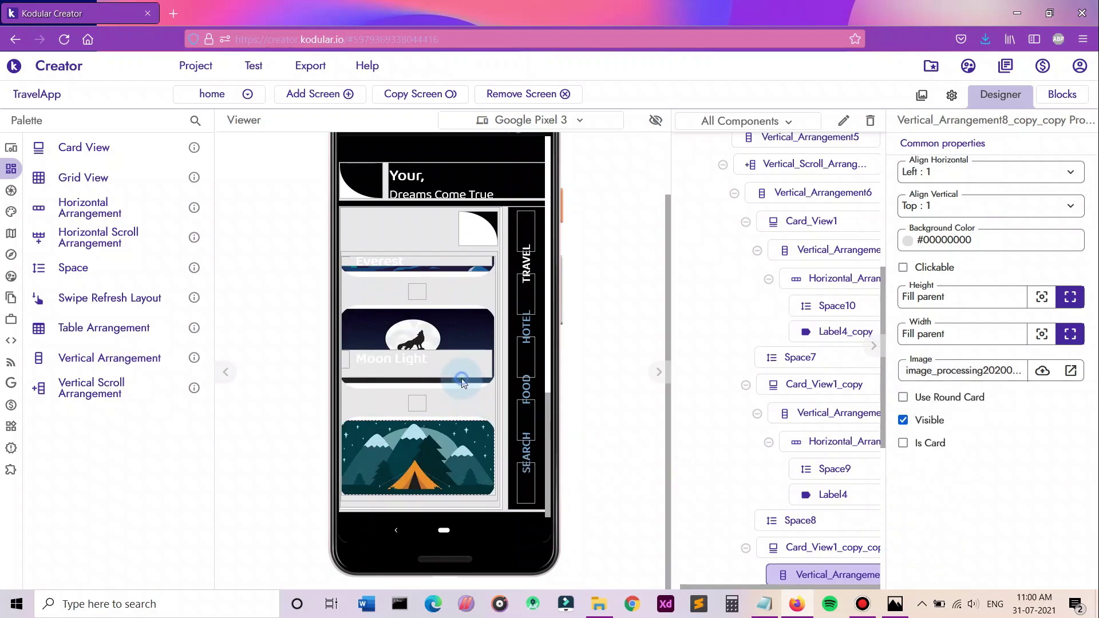
pyautogui.click(461, 380)
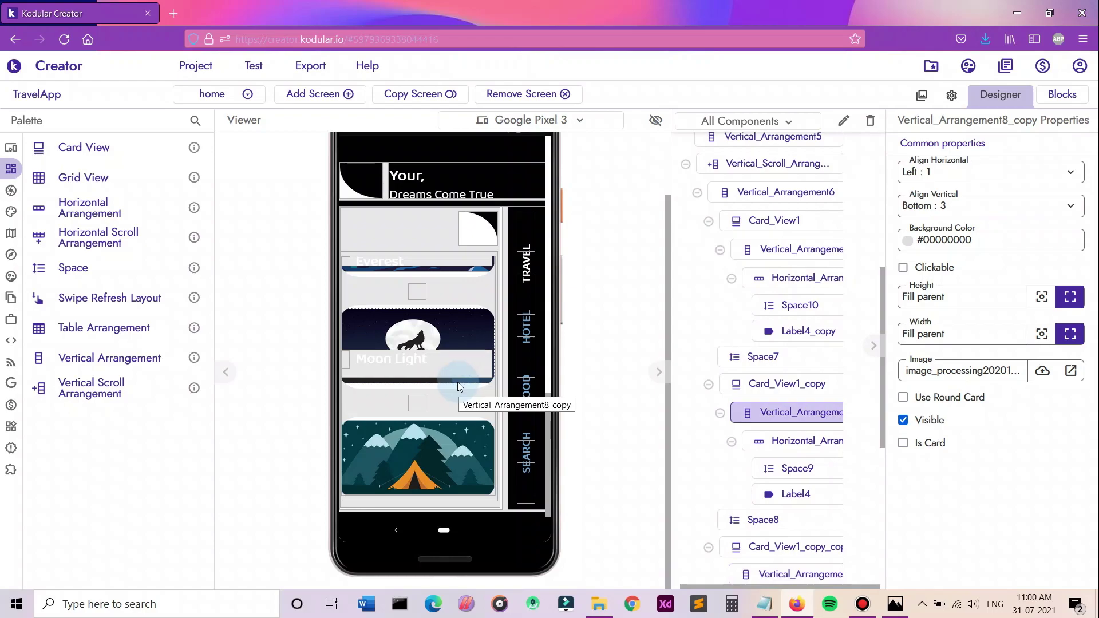
# Set the background image of the vertical arrangement in the first card, labelled Mount Everest, to wolf-4561204.png.
pyautogui.scroll(3, 448, 300)
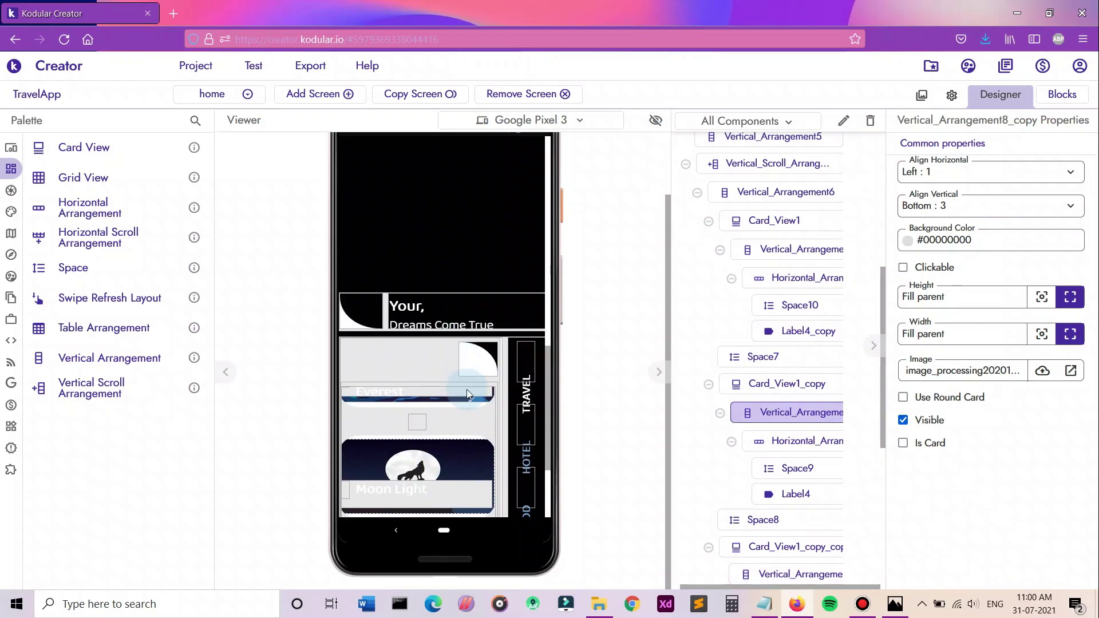
pyautogui.click(467, 403)
pyautogui.click(947, 370)
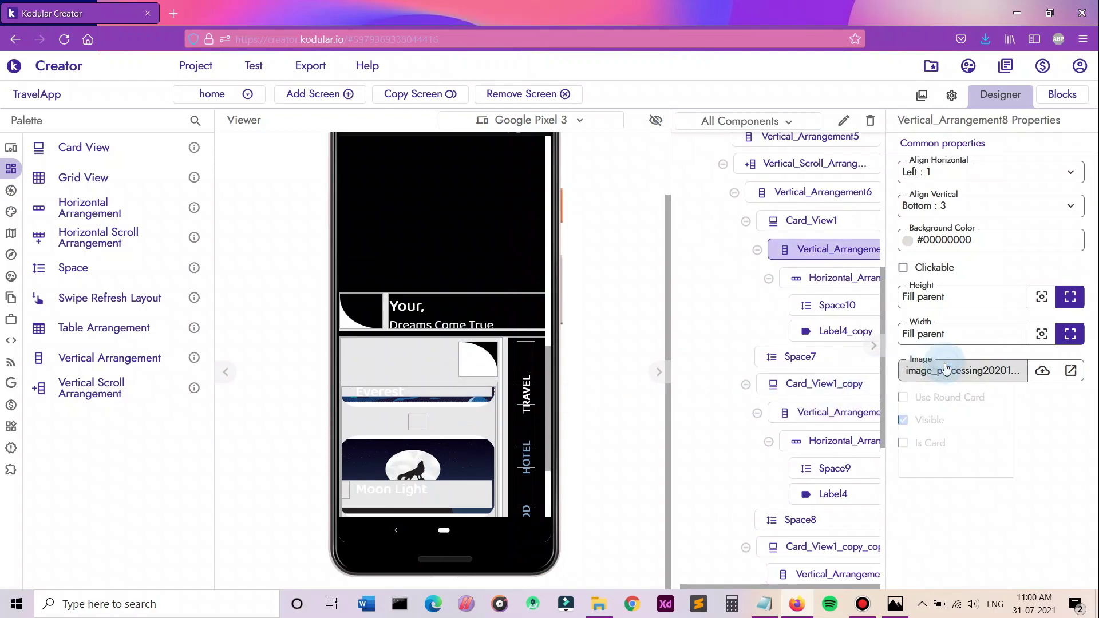
pyautogui.scroll(-1, 968, 475)
pyautogui.click(985, 546)
pyautogui.scroll(2, 495, 466)
pyautogui.scroll(-3, 457, 405)
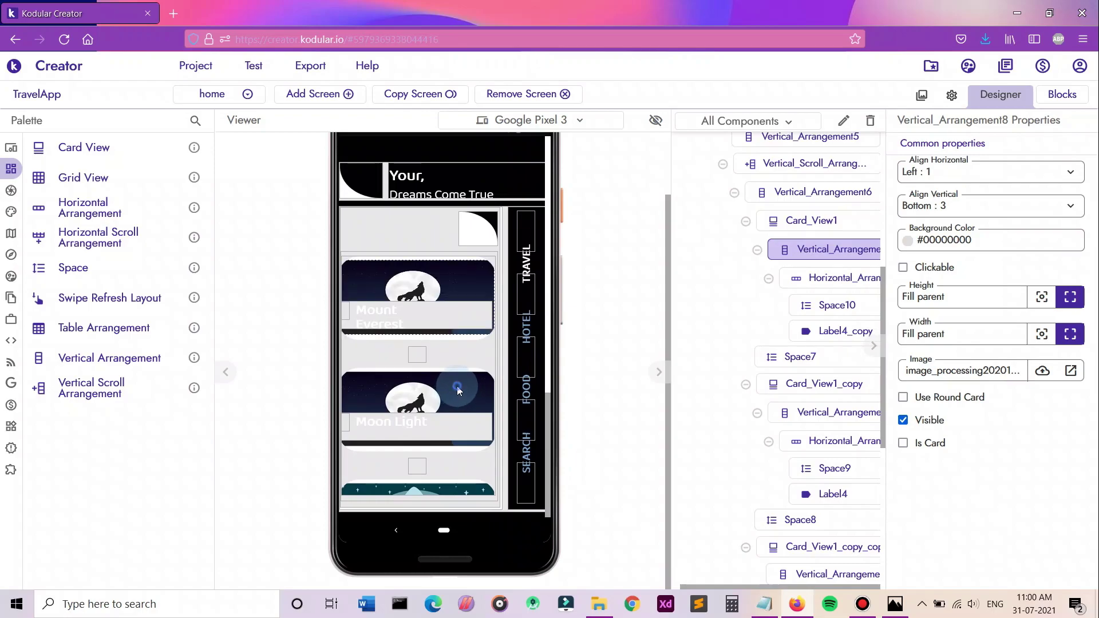
# Set the background image of the vertical arrangement in the Moon Light card to camp-4363073_1280.png.
pyautogui.click(457, 391)
pyautogui.click(964, 371)
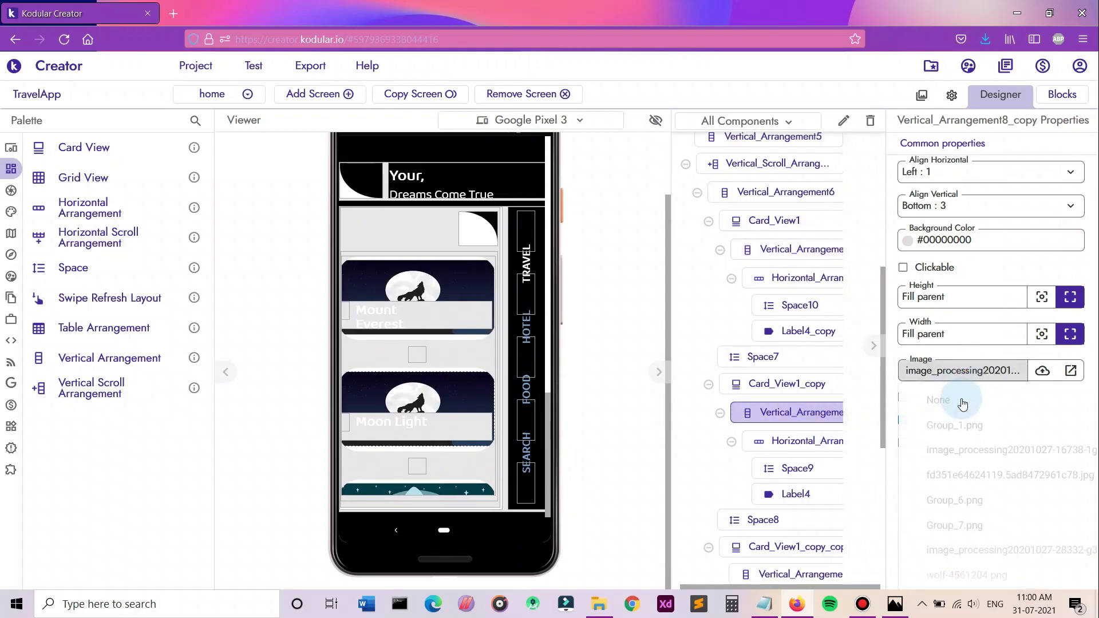
pyautogui.scroll(-1, 942, 497)
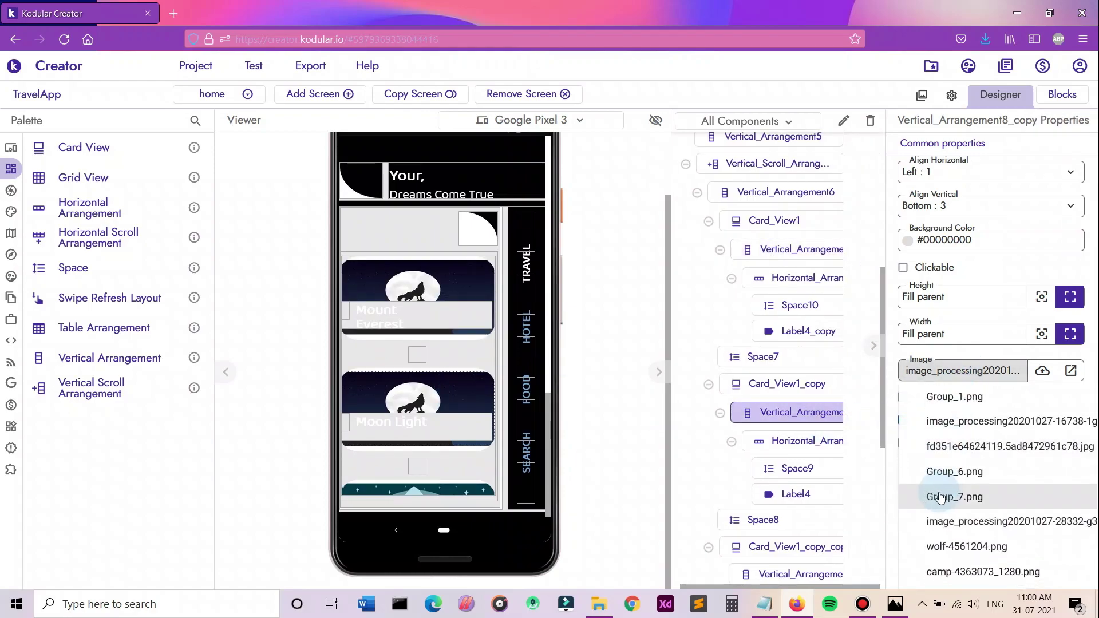
pyautogui.click(996, 573)
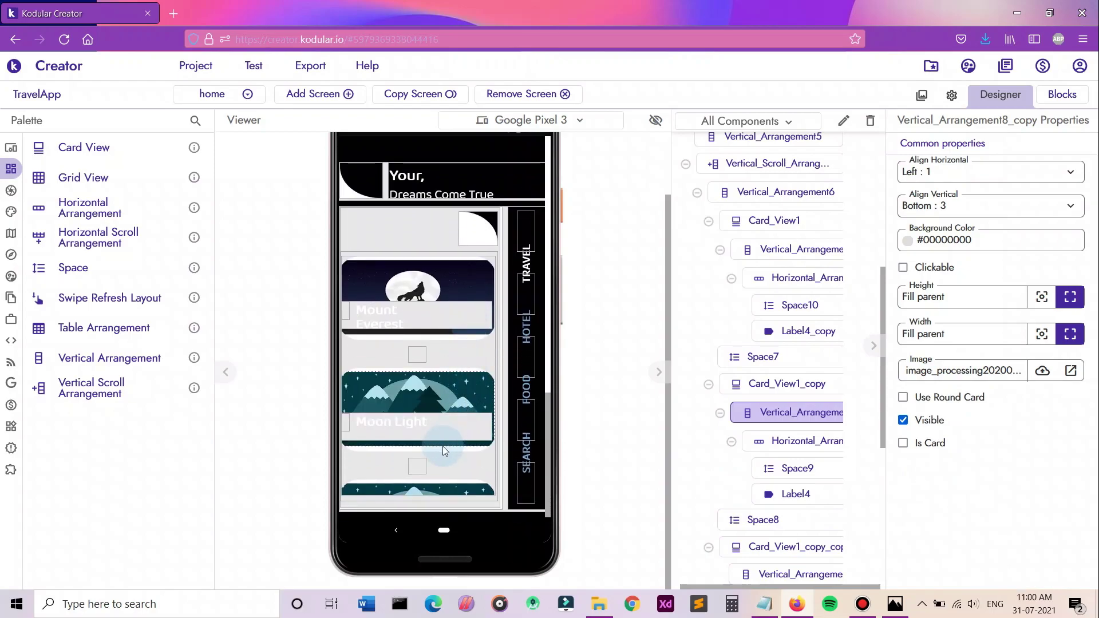
pyautogui.click(458, 482)
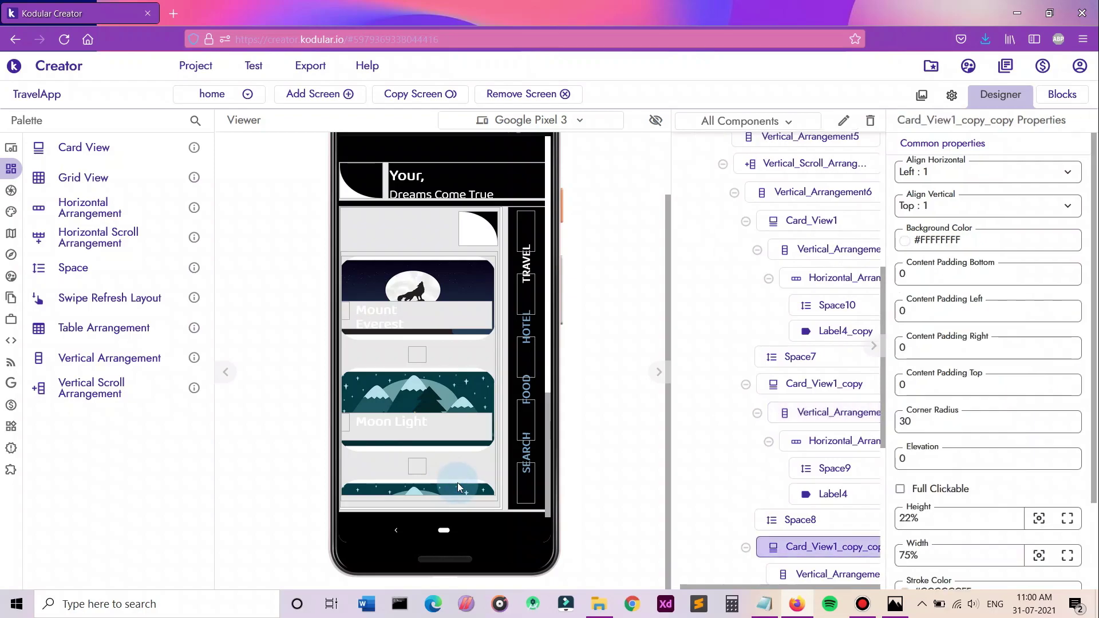
pyautogui.click(456, 485)
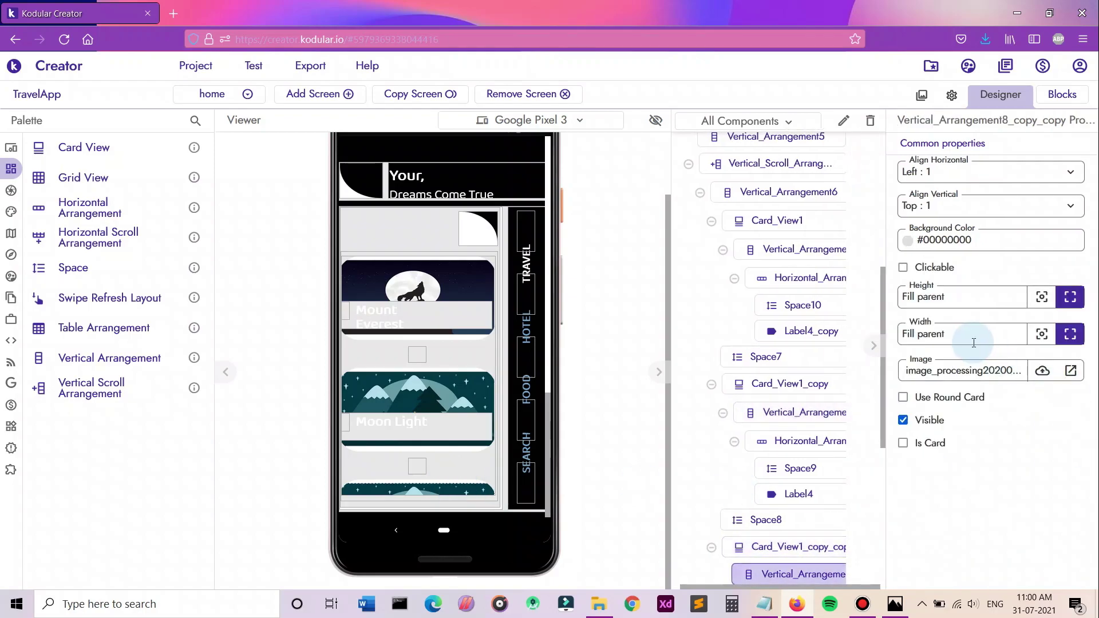
pyautogui.click(971, 370)
pyautogui.scroll(-1, 944, 424)
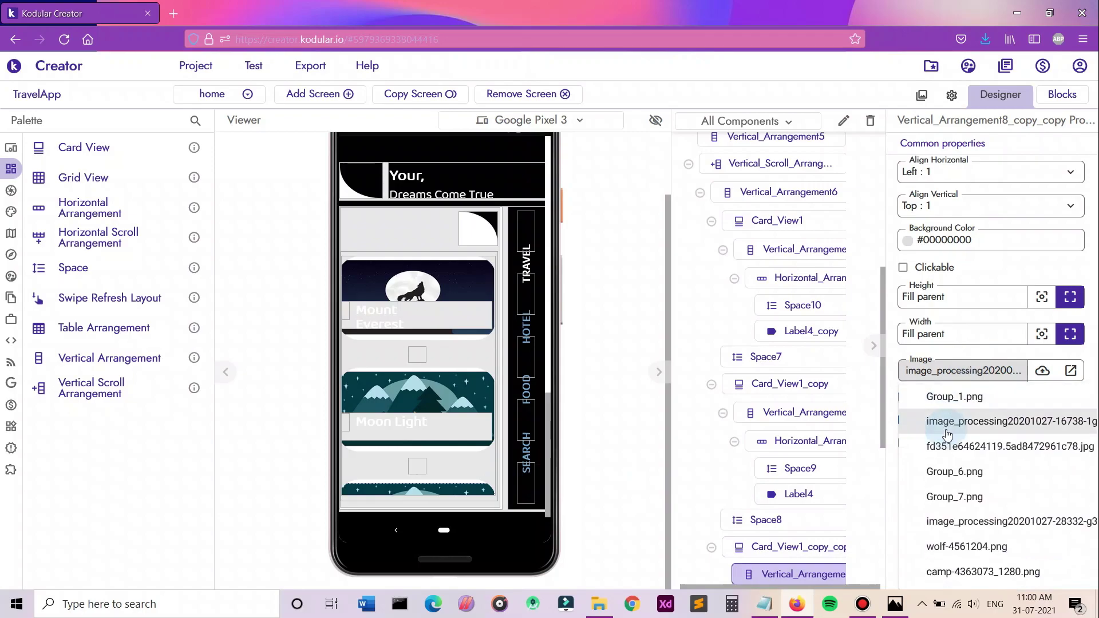
pyautogui.click(978, 529)
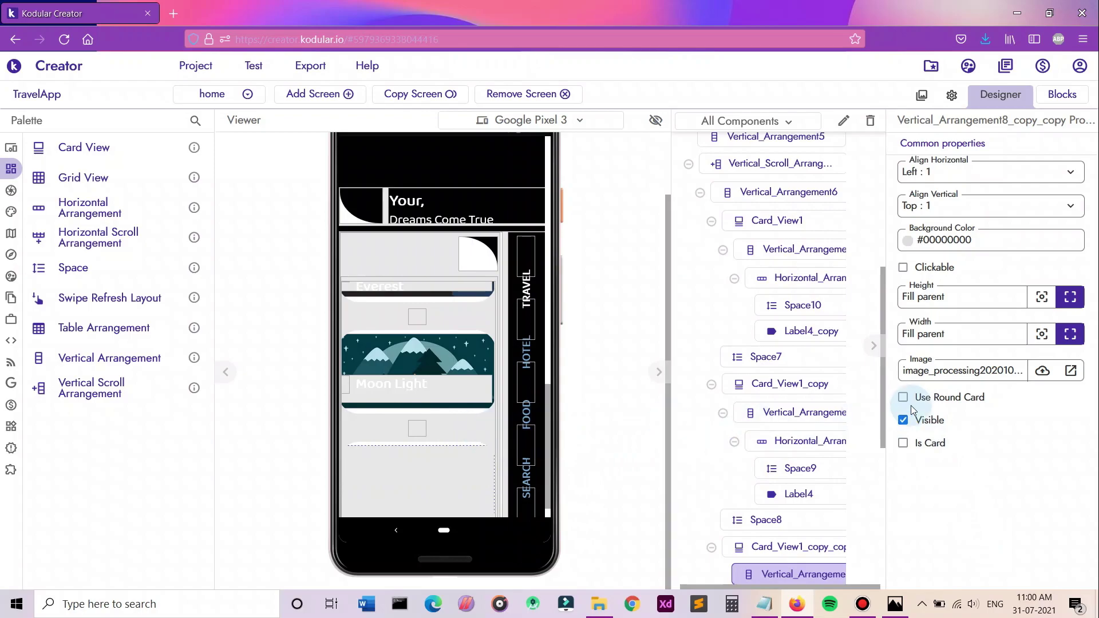
pyautogui.click(953, 335)
pyautogui.click(962, 371)
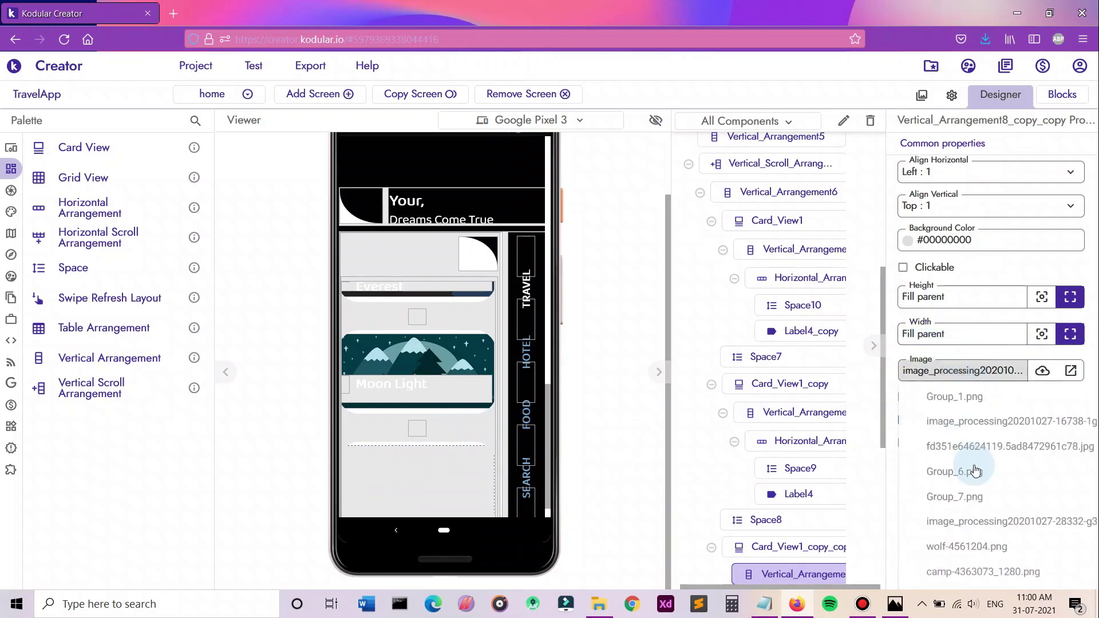
pyautogui.click(990, 424)
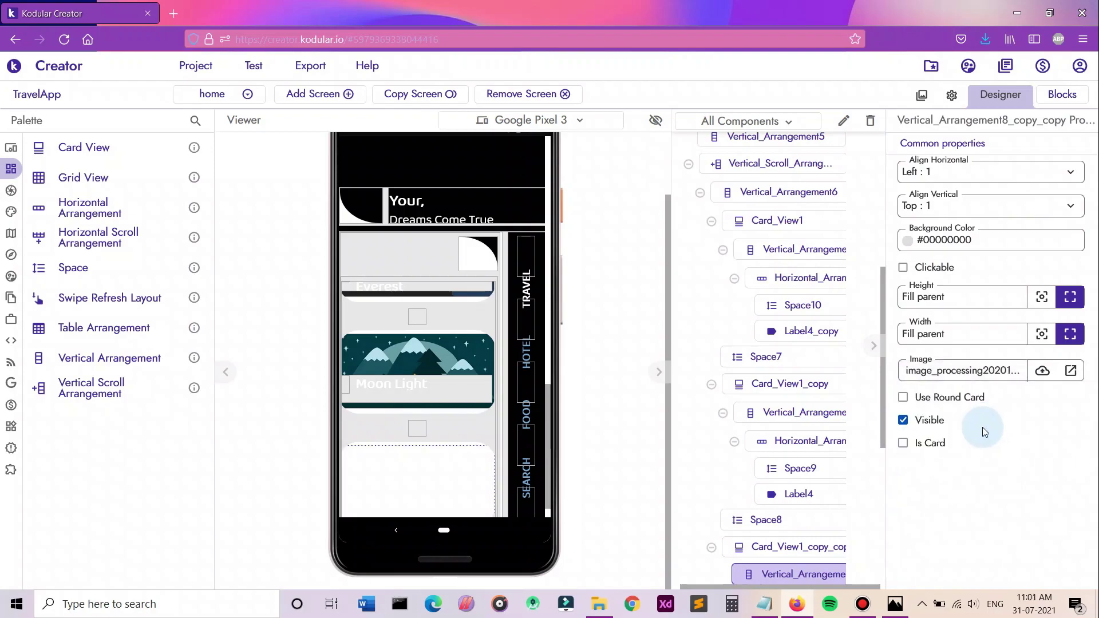
pyautogui.scroll(-1, 456, 435)
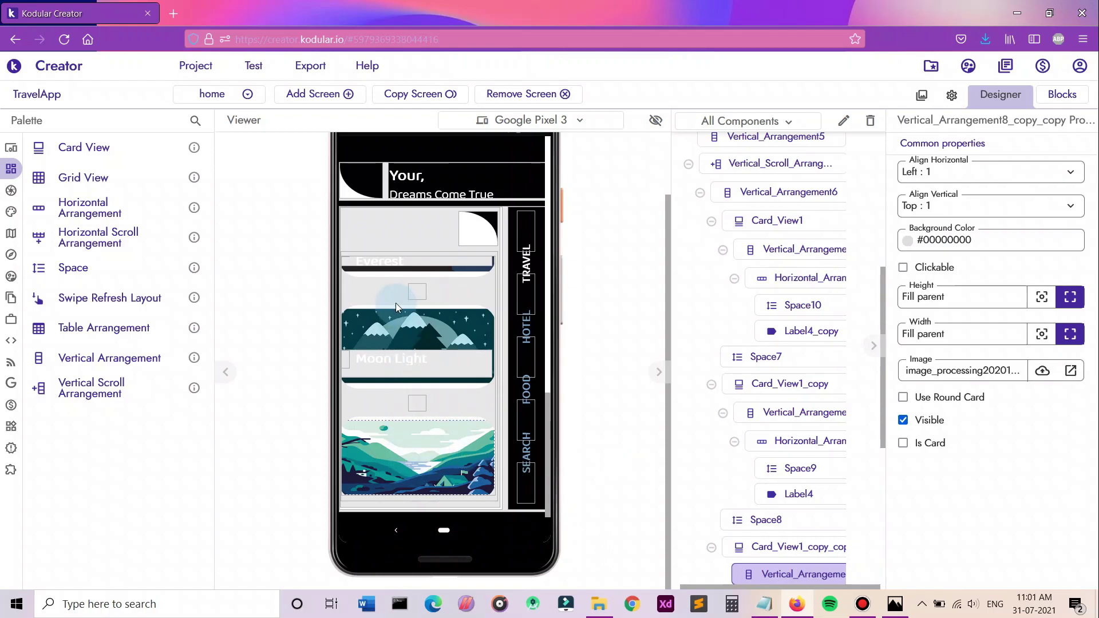
# Change the text of the label on the wolf picture card to Moon Sight.
pyautogui.click(389, 270)
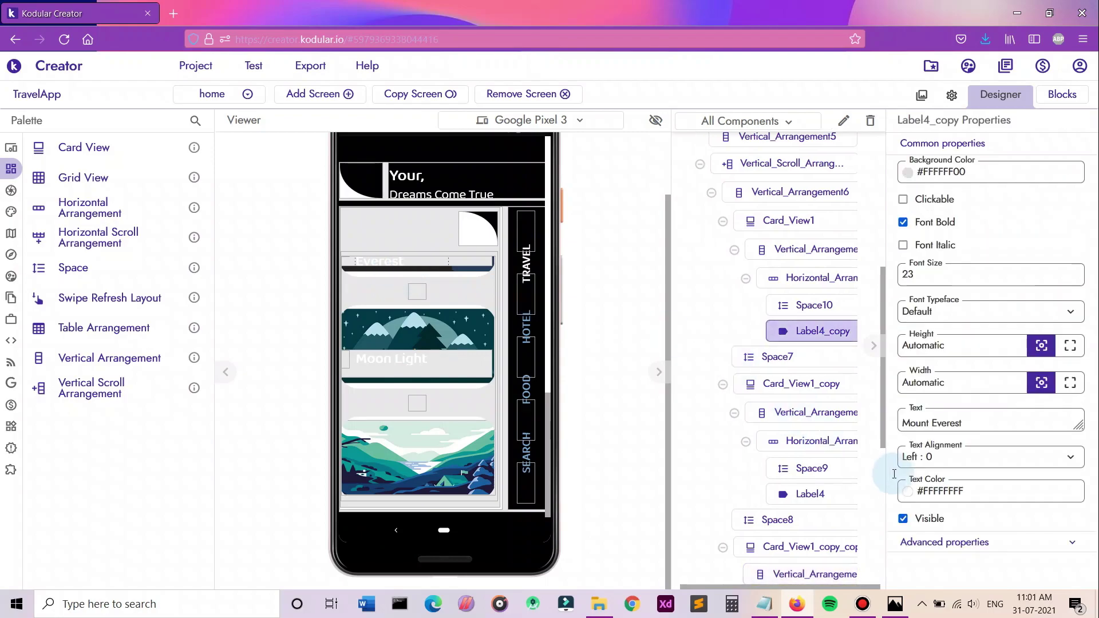
pyautogui.click(1000, 421)
pyautogui.write('Mo')
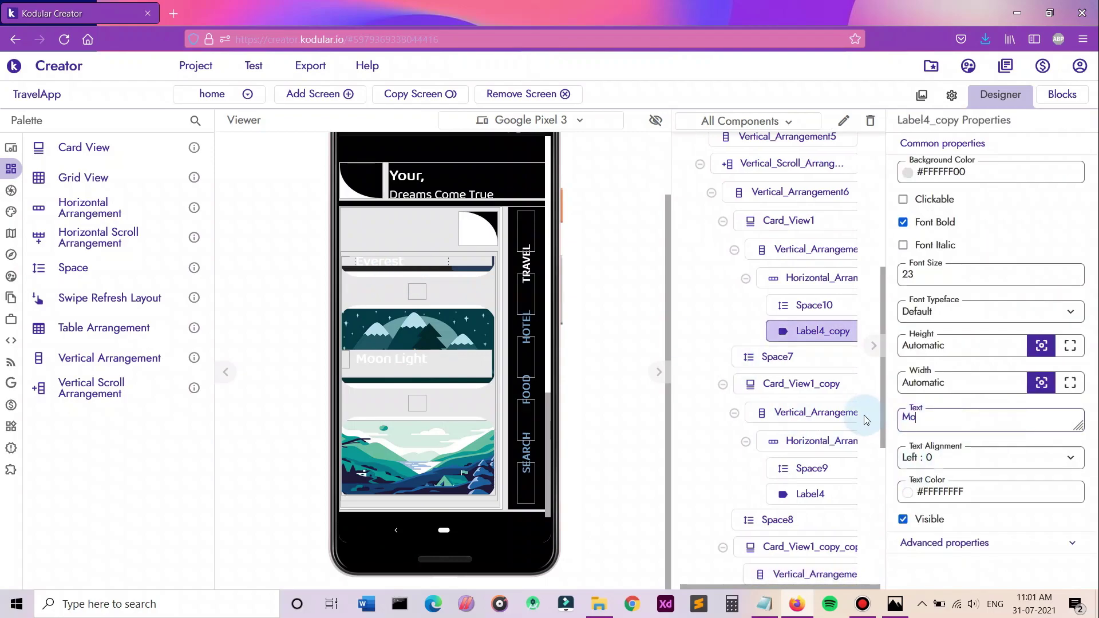
pyautogui.write('on Slght')
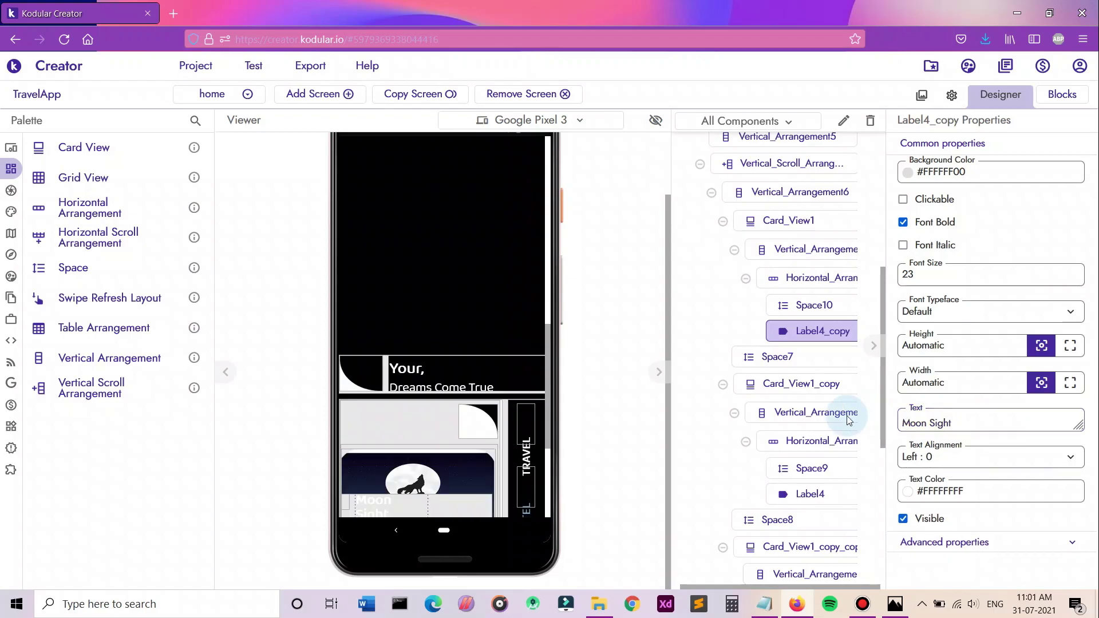
# Change the text of the label on the second card, with the camp picture, to Cold Mountains.
pyautogui.click(407, 412)
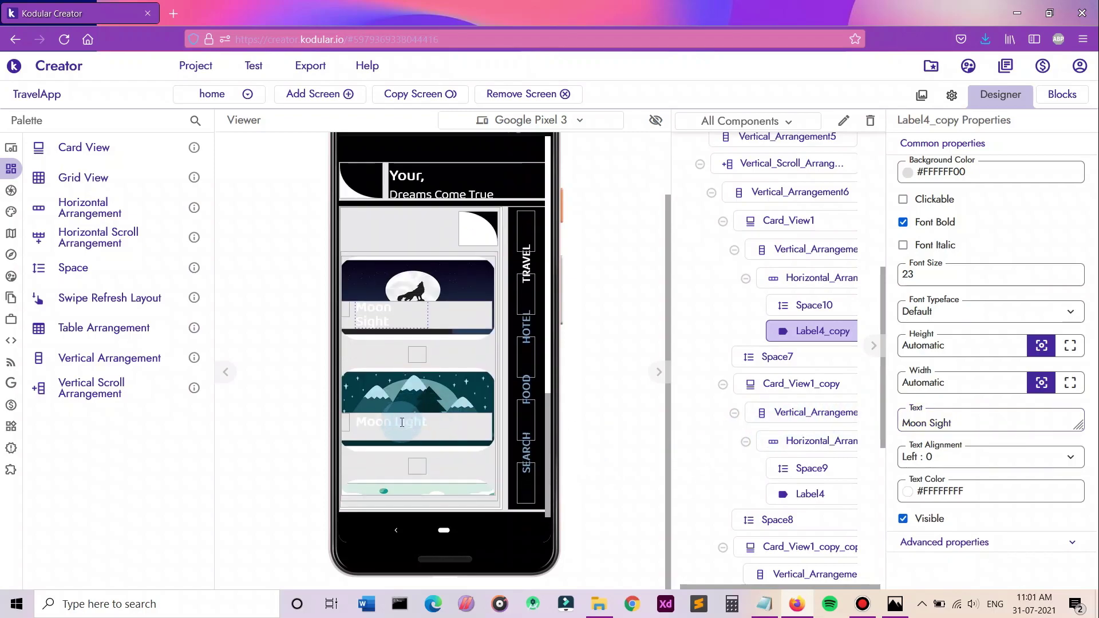
pyautogui.moveTo(979, 424); pyautogui.dragTo(852, 415)
pyautogui.write('Mountains')
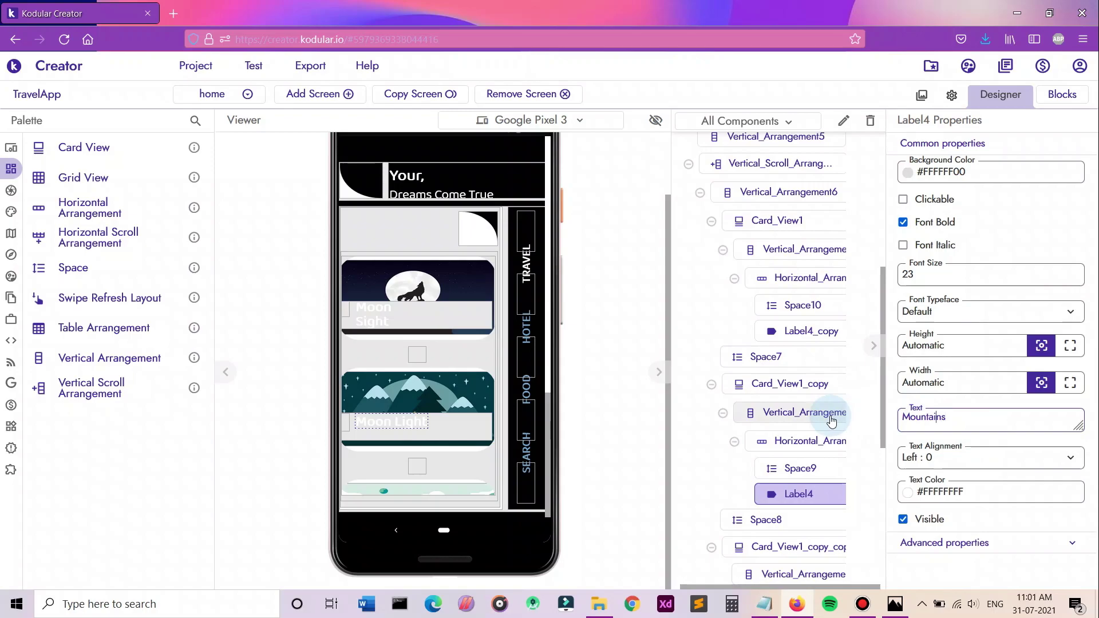
pyautogui.press('Home')
pyautogui.write('Cold')
pyautogui.click(832, 422)
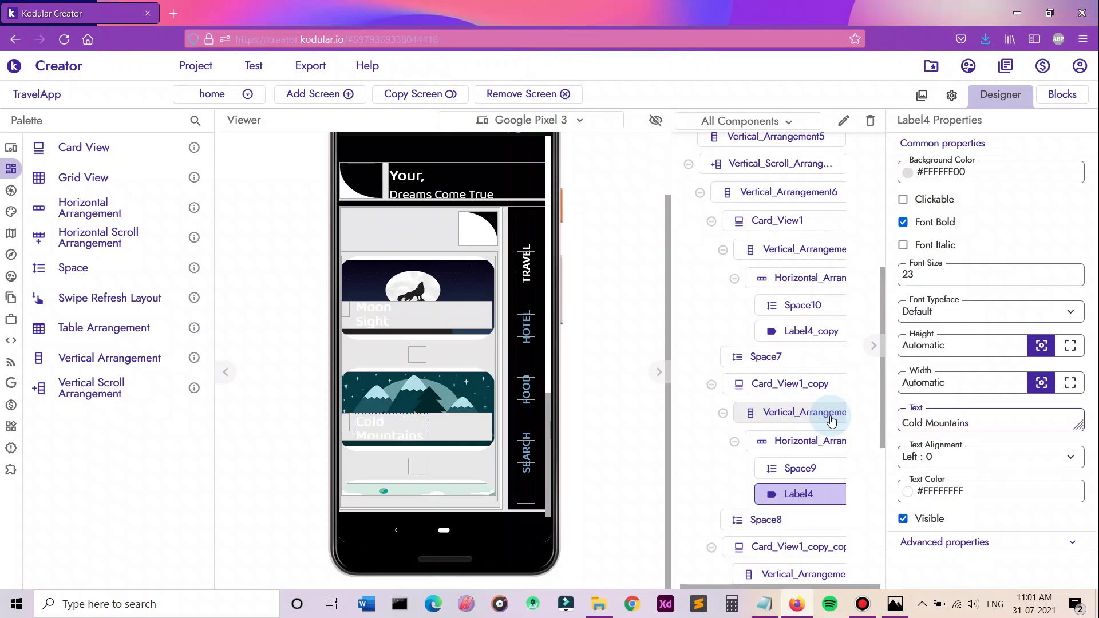
# Copy the horizontal arrangement holding the Cold Mountains label and paste it inside the third card's vertical arrangement.
pyautogui.scroll(-2, 437, 458)
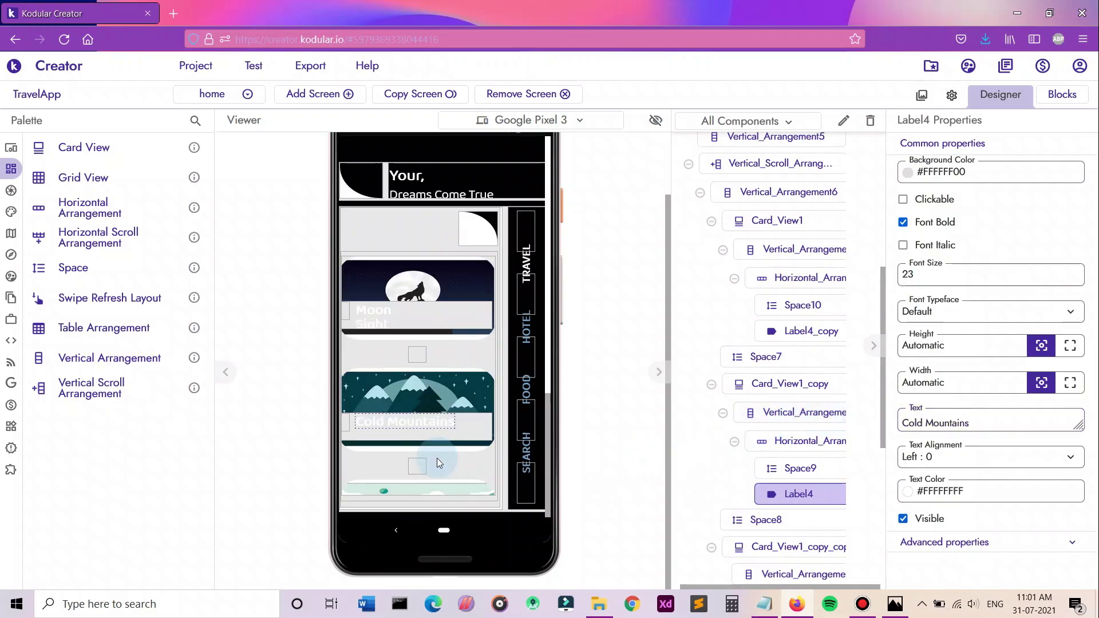
pyautogui.click(410, 490)
pyautogui.scroll(-4, 790, 504)
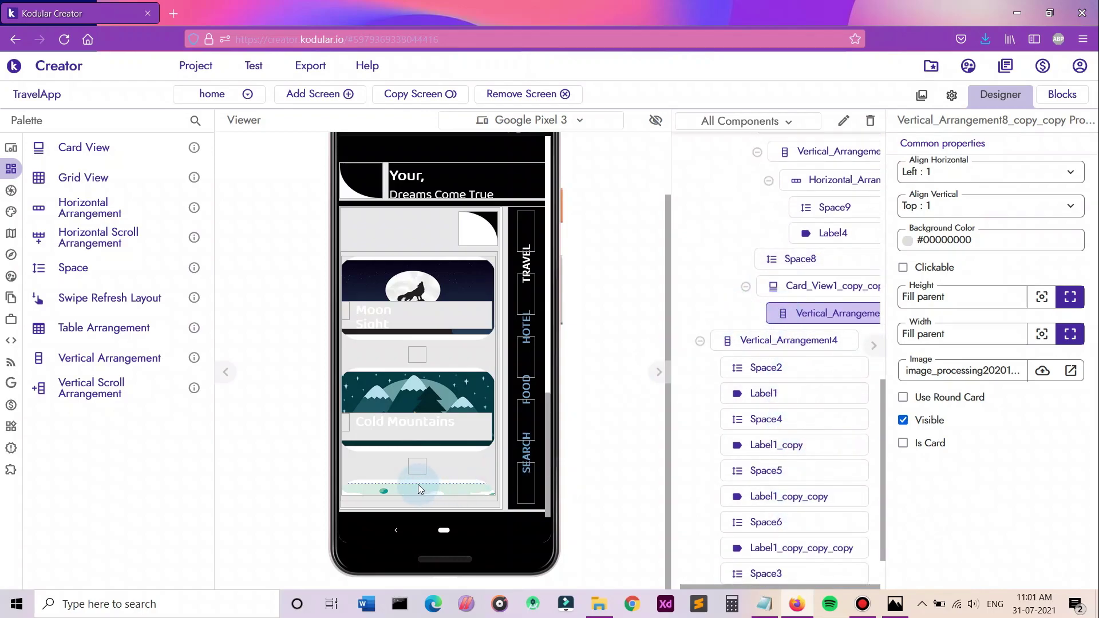
pyautogui.rightClick(439, 435)
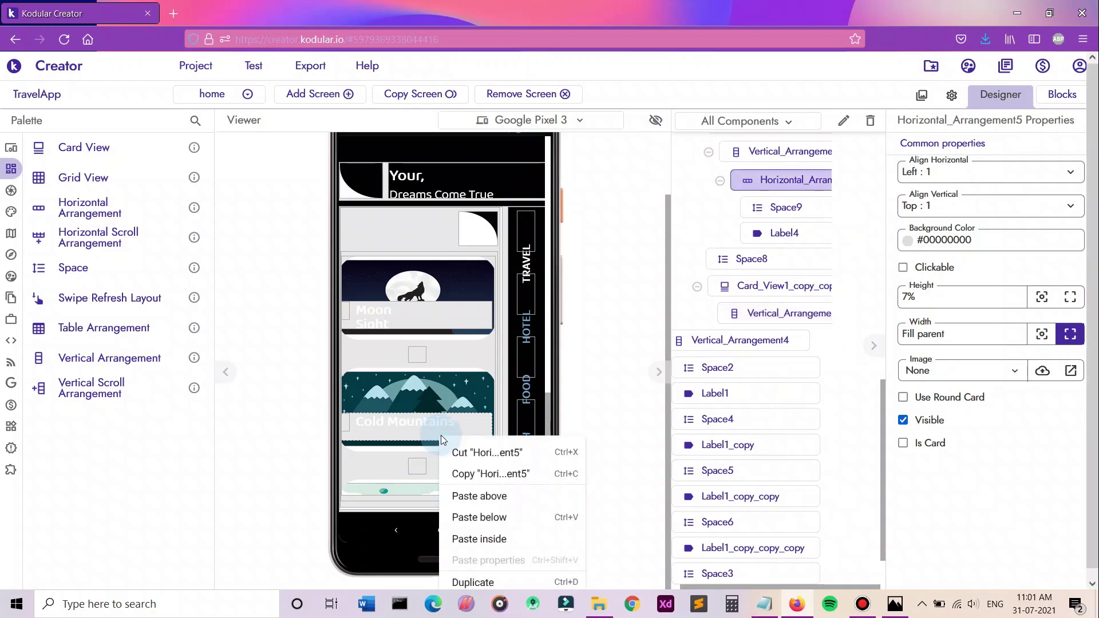
pyautogui.click(483, 474)
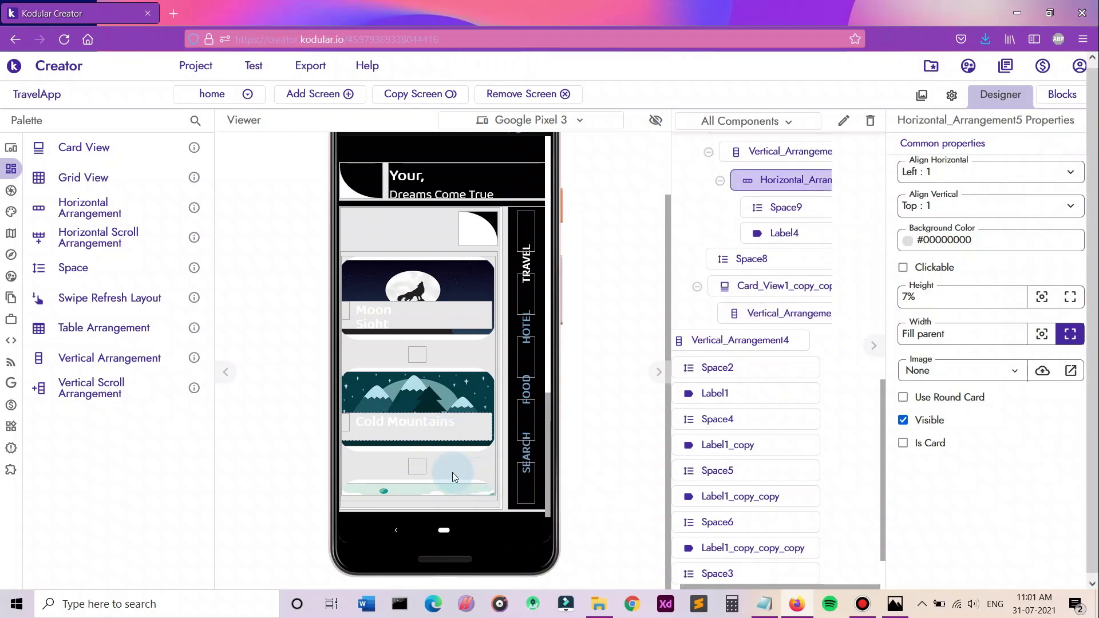
pyautogui.click(426, 489)
pyautogui.rightClick(426, 487)
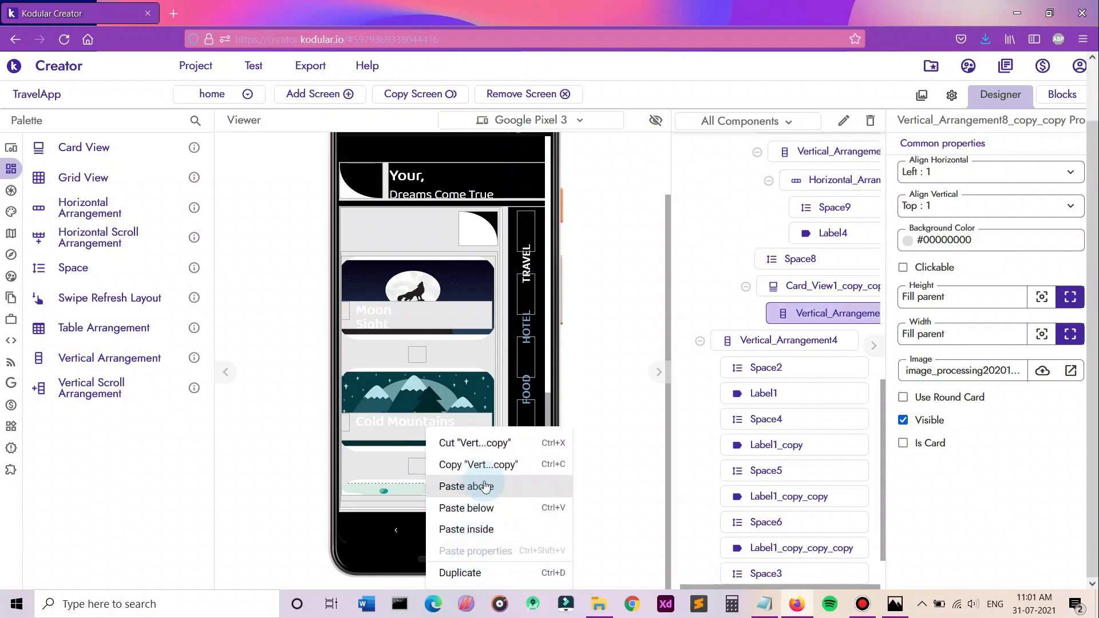
pyautogui.click(496, 535)
pyautogui.scroll(-1, 449, 458)
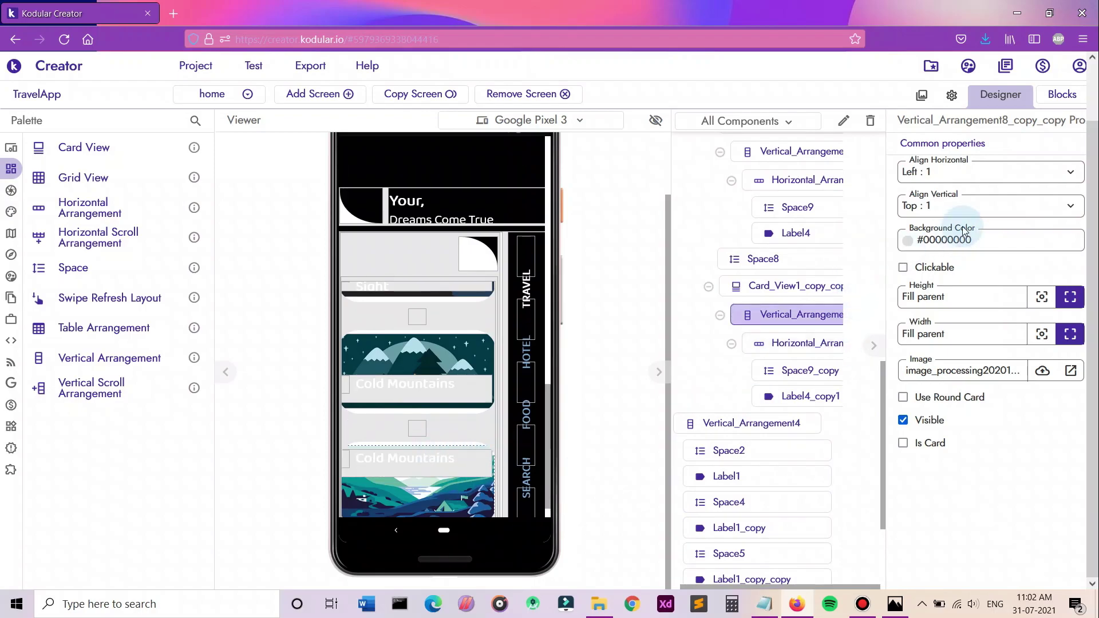
# Set the vertical alignment of the third card's vertical arrangement to Bottom : 3.
pyautogui.click(973, 209)
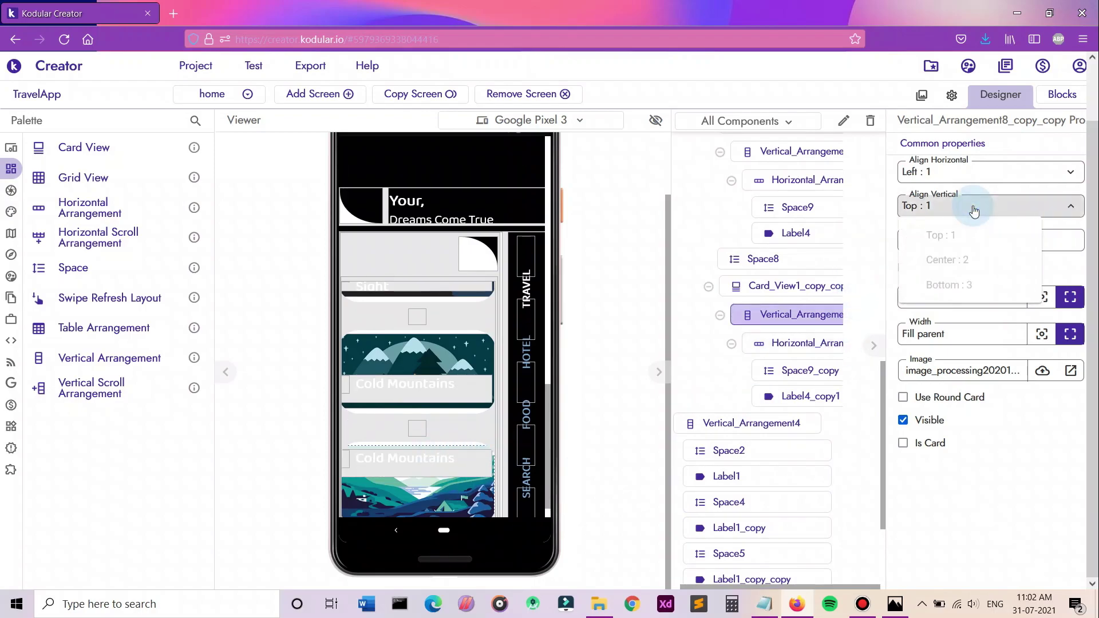
pyautogui.click(961, 285)
pyautogui.scroll(-1, 439, 473)
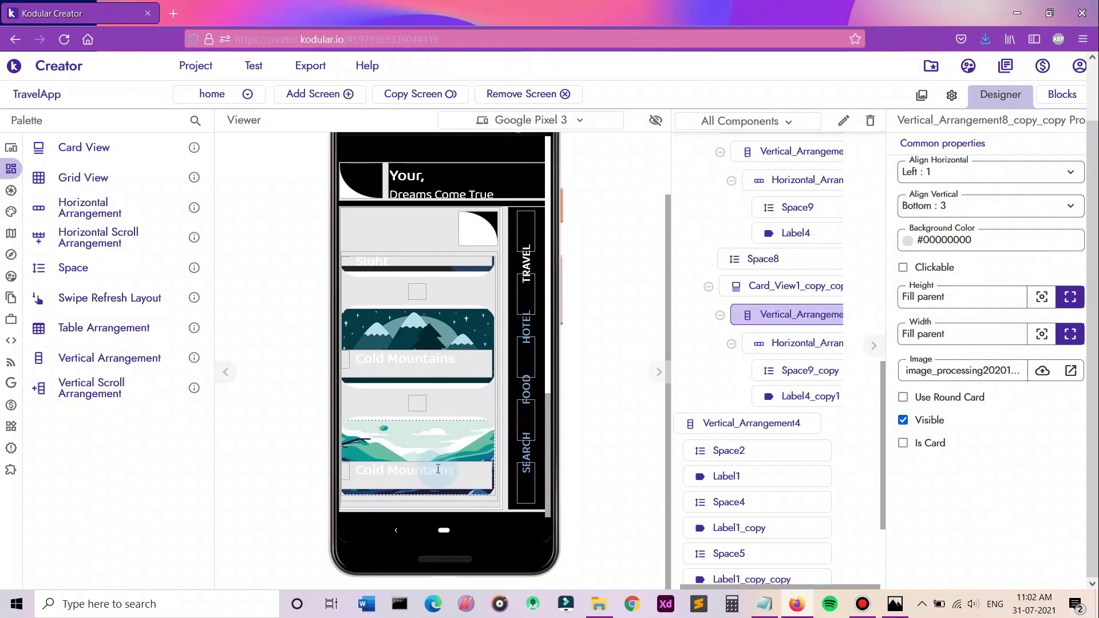
# Change the text of the pasted label in the third card to Mount Everest.
pyautogui.click(442, 471)
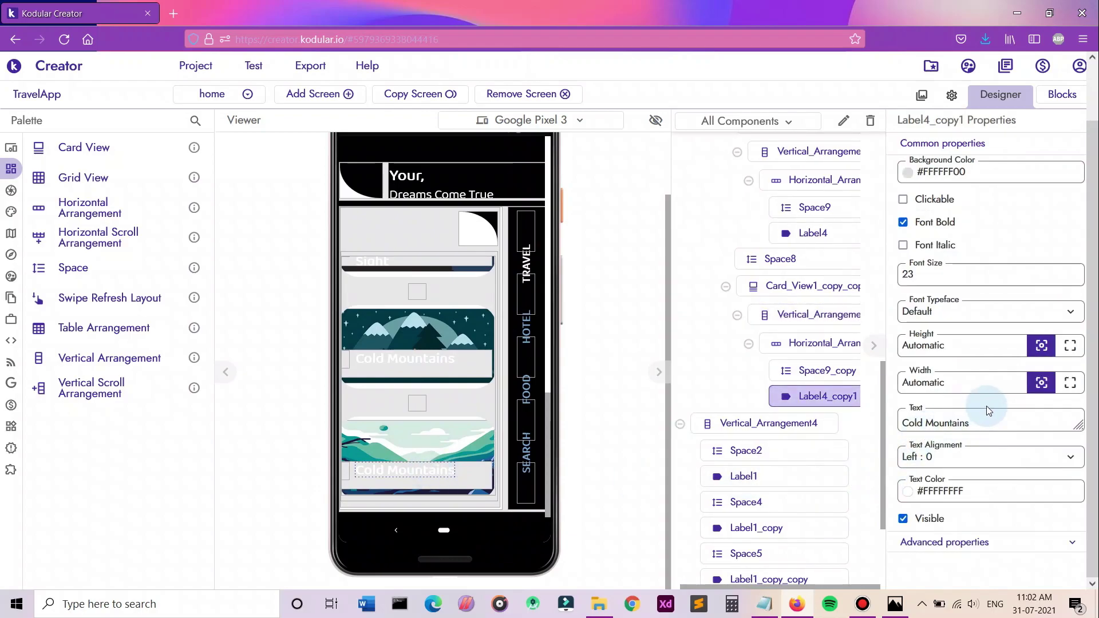
pyautogui.click(997, 424)
pyautogui.moveTo(997, 424); pyautogui.dragTo(832, 422)
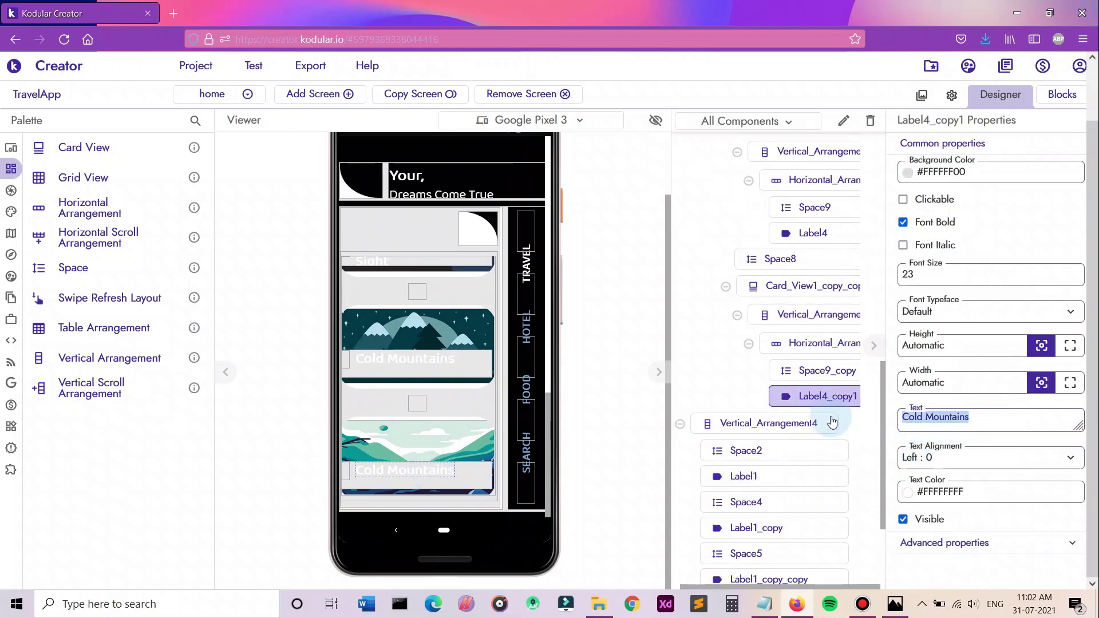
pyautogui.write('Mount ')
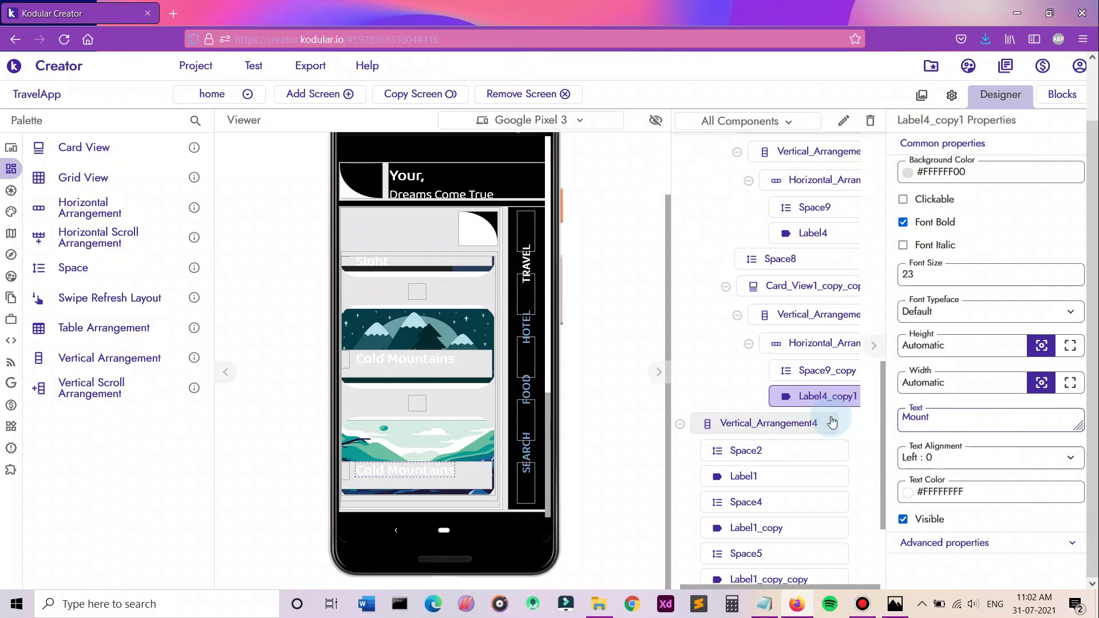
pyautogui.write('Everest')
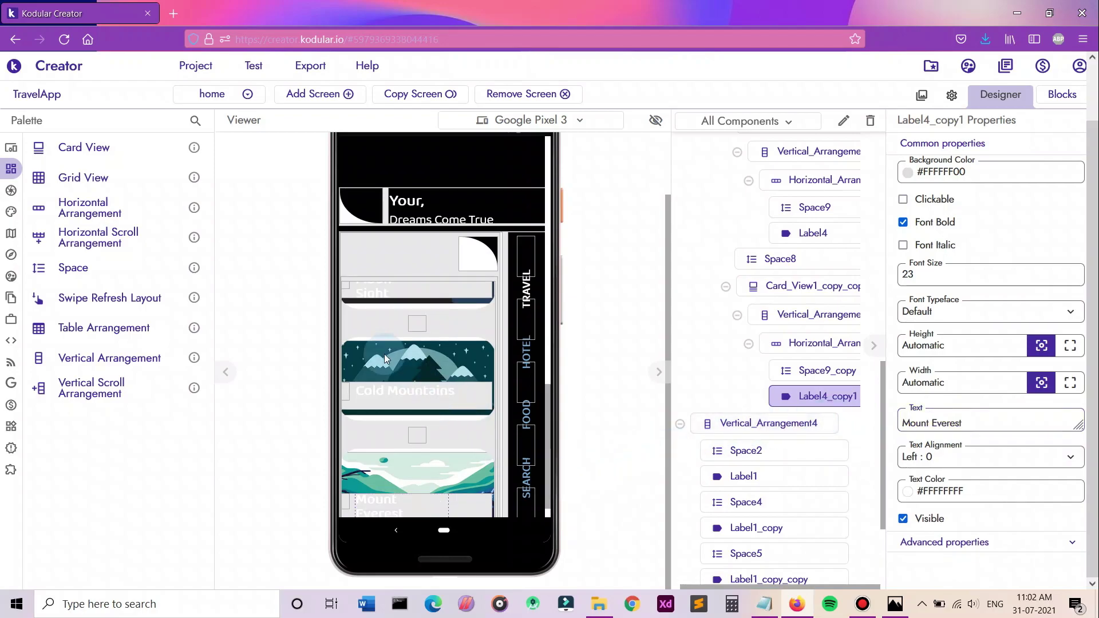
# Turn off the Scrollable property of the home screen.
pyautogui.scroll(-1, 383, 344)
pyautogui.scroll(2, 382, 343)
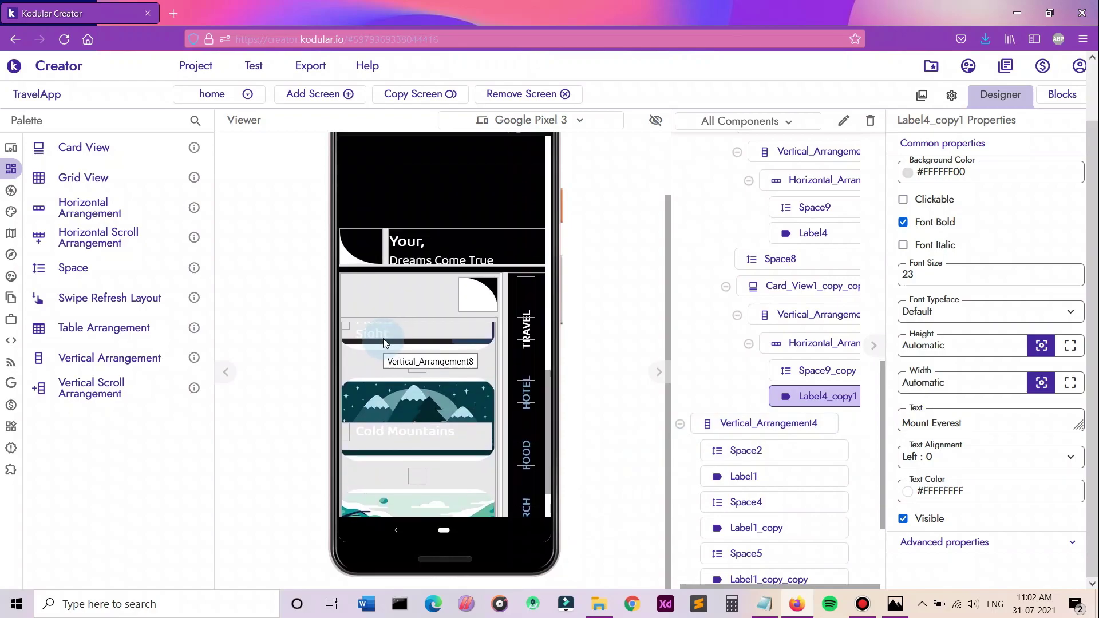
pyautogui.scroll(5, 383, 341)
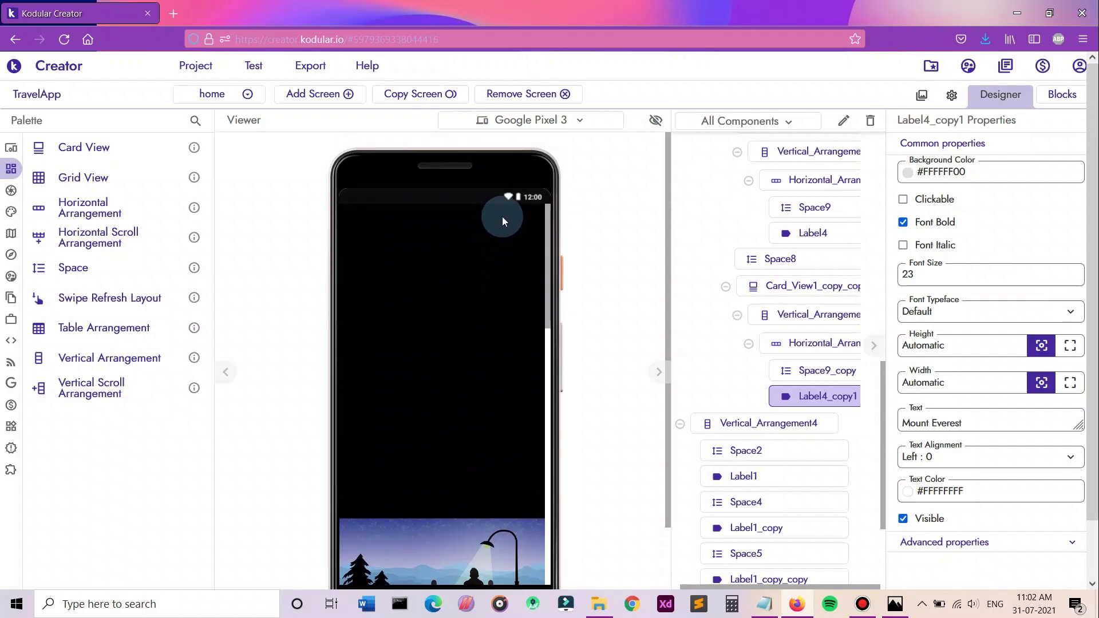
pyautogui.click(509, 201)
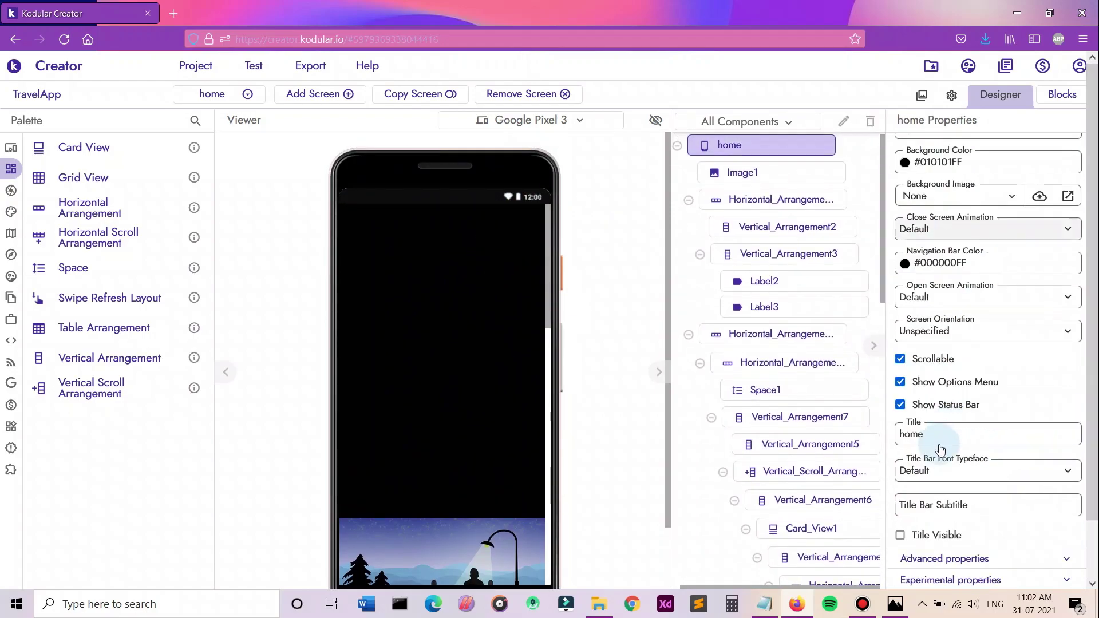
pyautogui.click(933, 359)
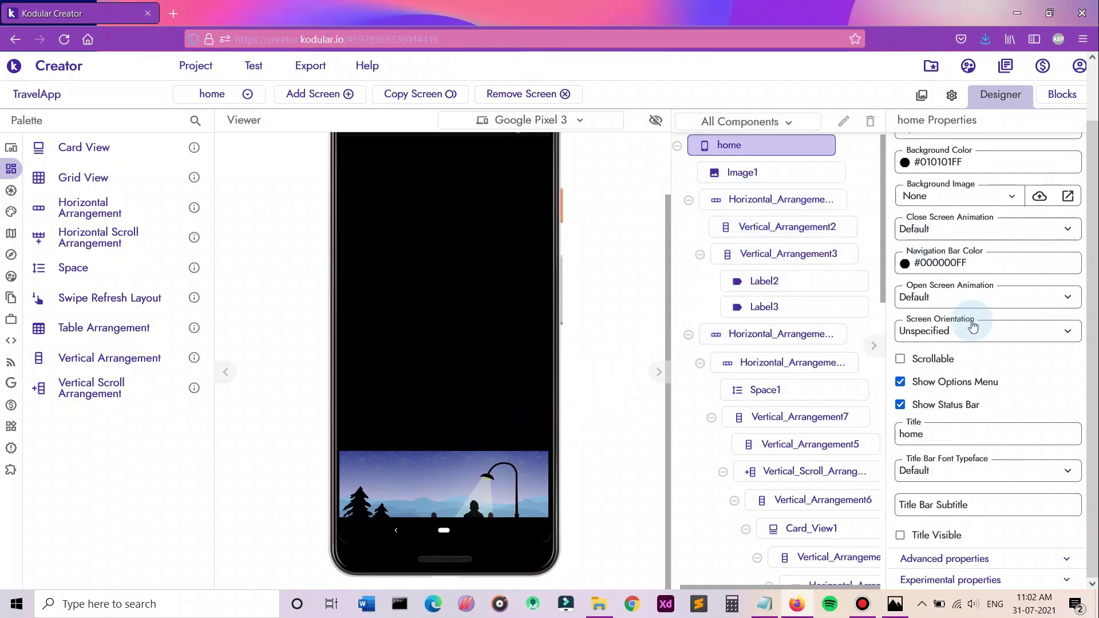
# Turn on the Scrollable property of the home screen to reach its card area.
pyautogui.click(938, 360)
pyautogui.click(513, 381)
pyautogui.scroll(-6, 417, 399)
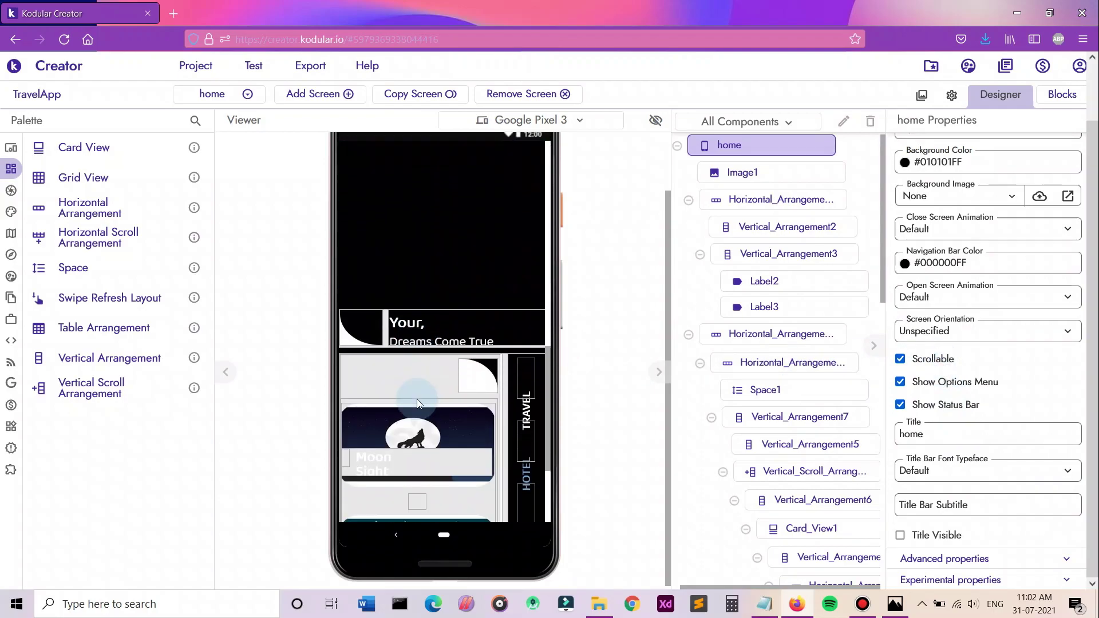
pyautogui.scroll(-2, 416, 400)
# Turn off the Scrollbar property of the vertical scroll arrangement that holds the destination cards.
pyautogui.click(491, 333)
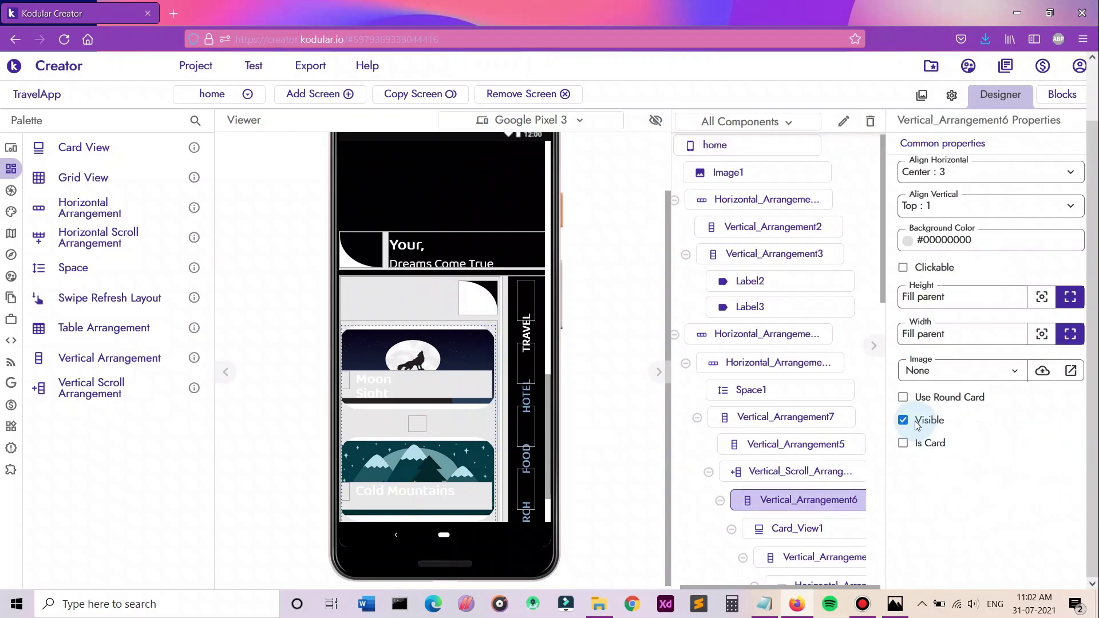
pyautogui.click(475, 329)
pyautogui.click(939, 400)
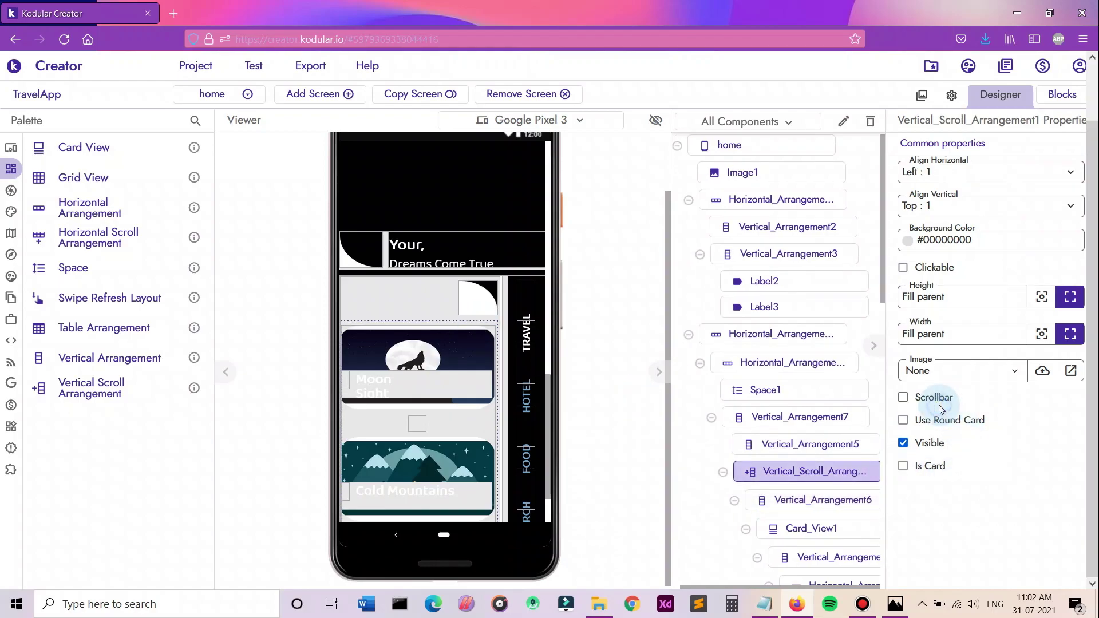
pyautogui.scroll(-2, 477, 355)
pyautogui.scroll(2, 477, 348)
# Select the home screen again and turn off its Scrollable property.
pyautogui.click(475, 306)
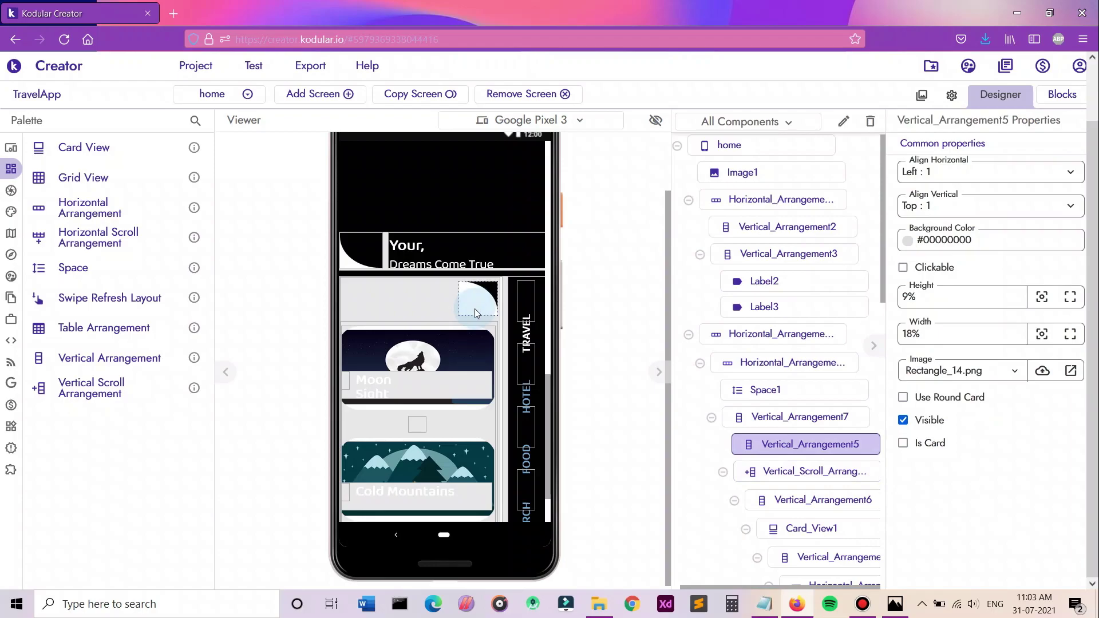
pyautogui.scroll(8, 500, 212)
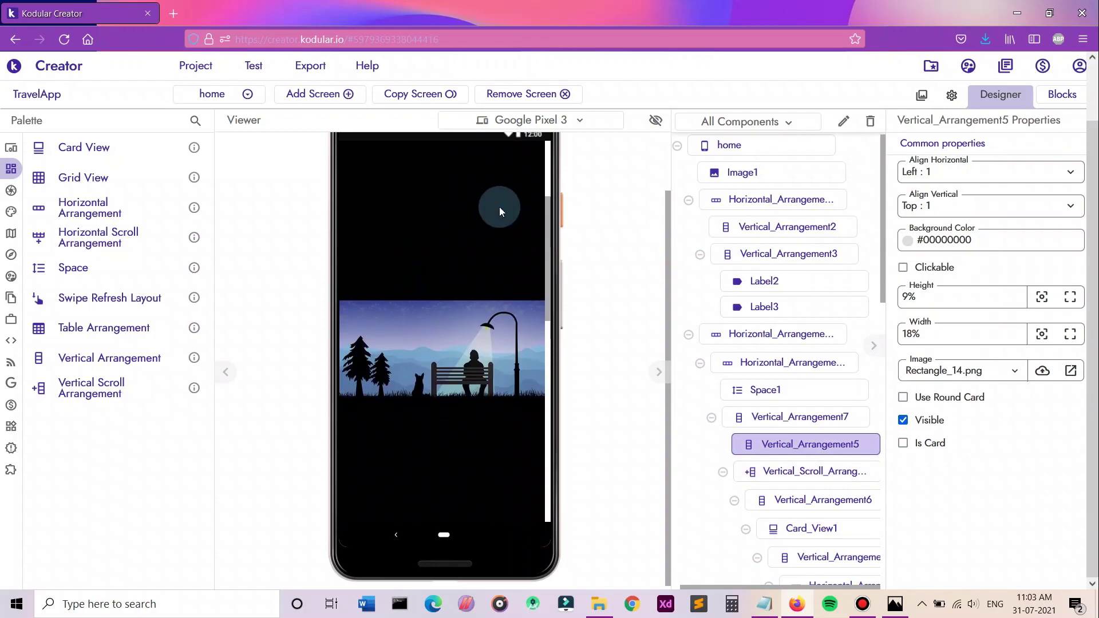
pyautogui.scroll(4, 499, 208)
pyautogui.click(508, 198)
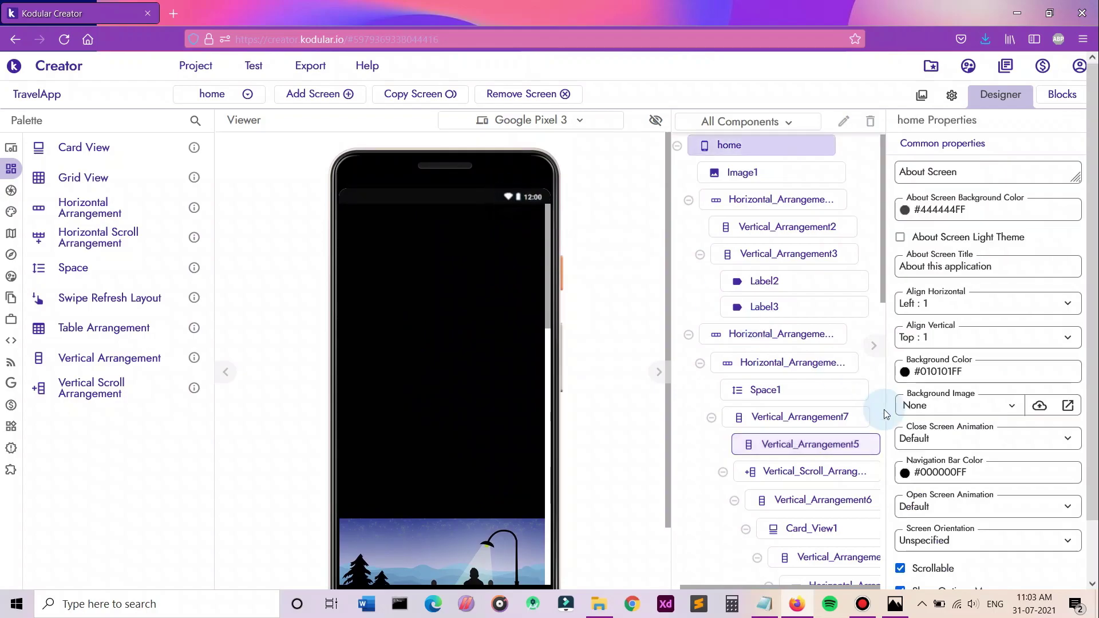
pyautogui.scroll(-4, 938, 446)
pyautogui.click(935, 360)
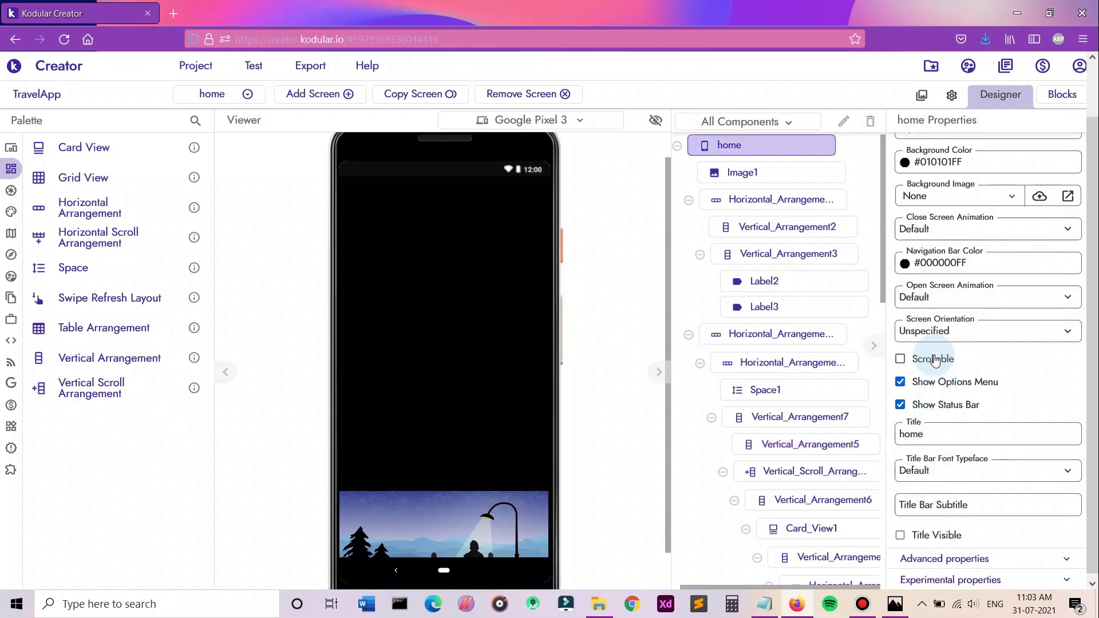
# Look at the blocks of the Welcome screen and of Screen1.
pyautogui.click(198, 94)
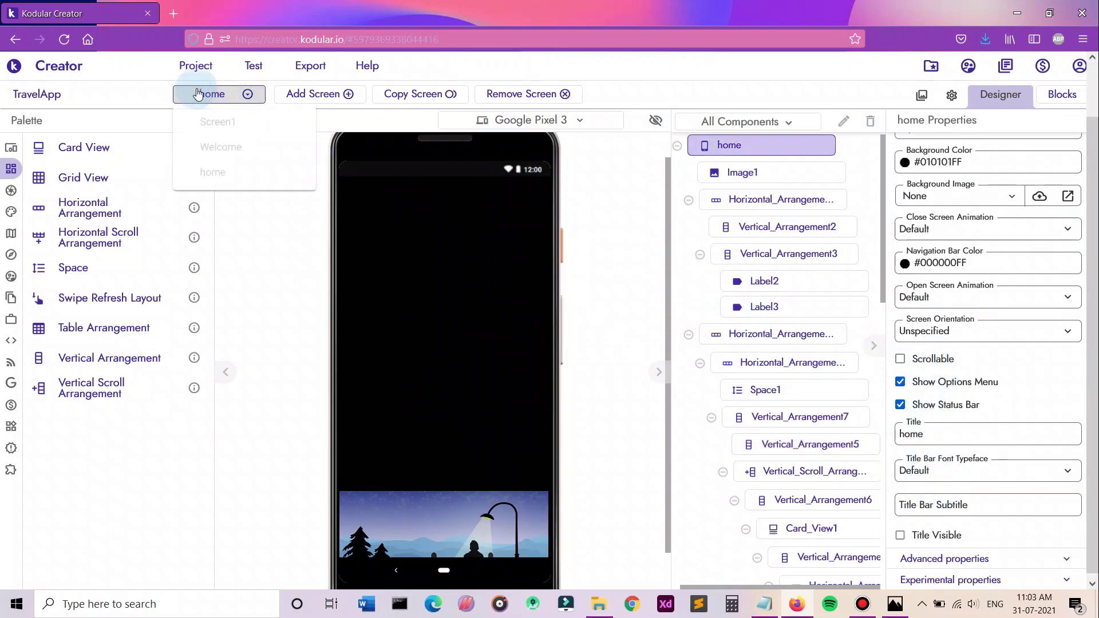
pyautogui.click(238, 121)
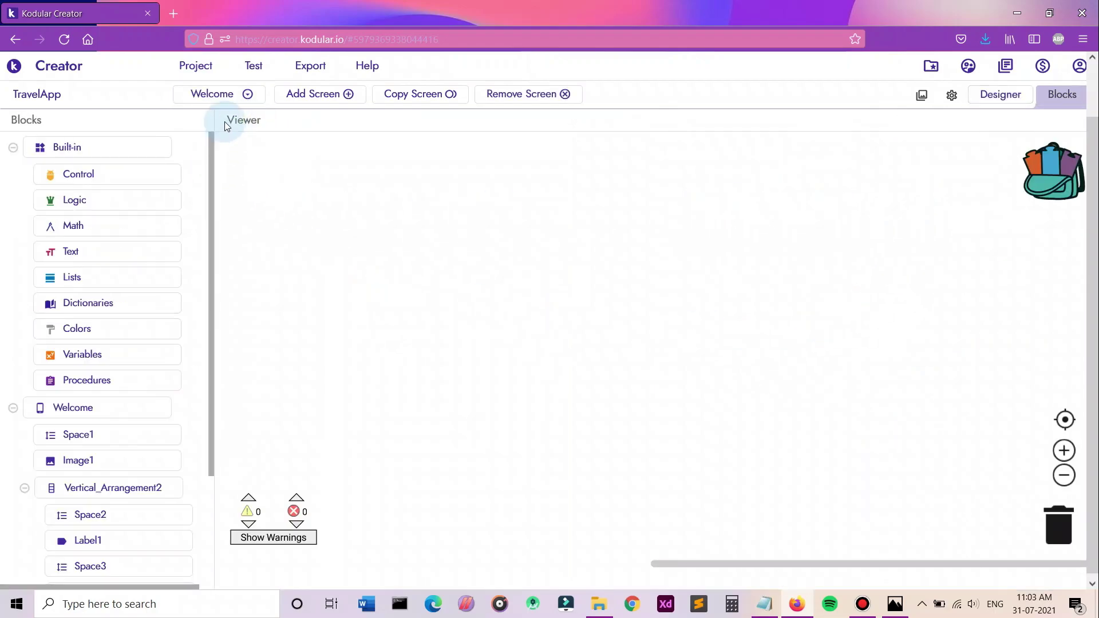
pyautogui.click(239, 109)
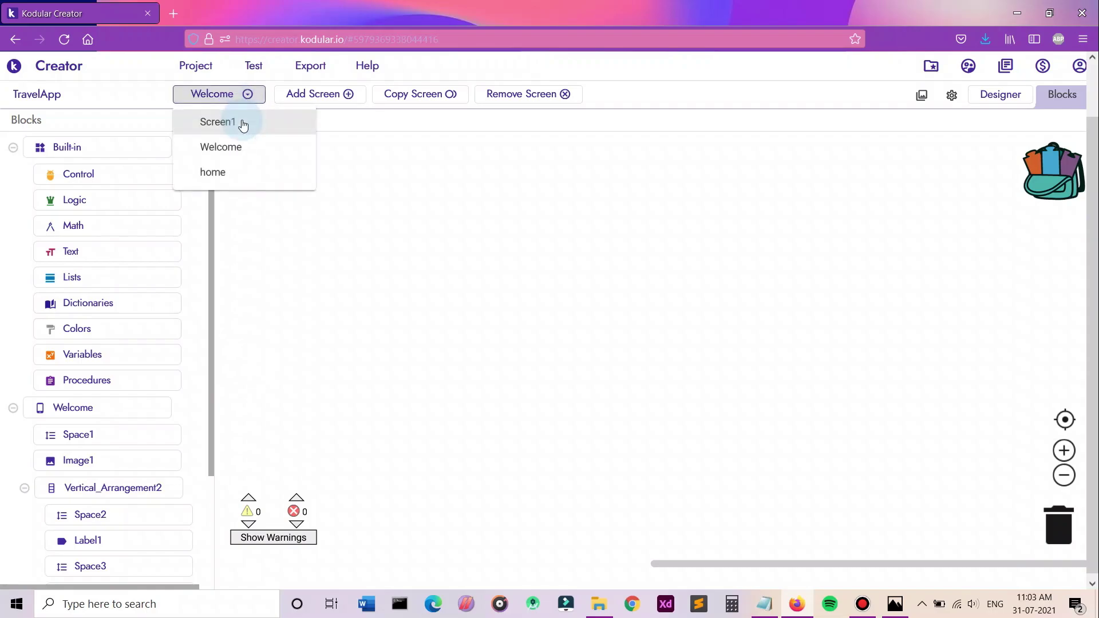
pyautogui.click(242, 120)
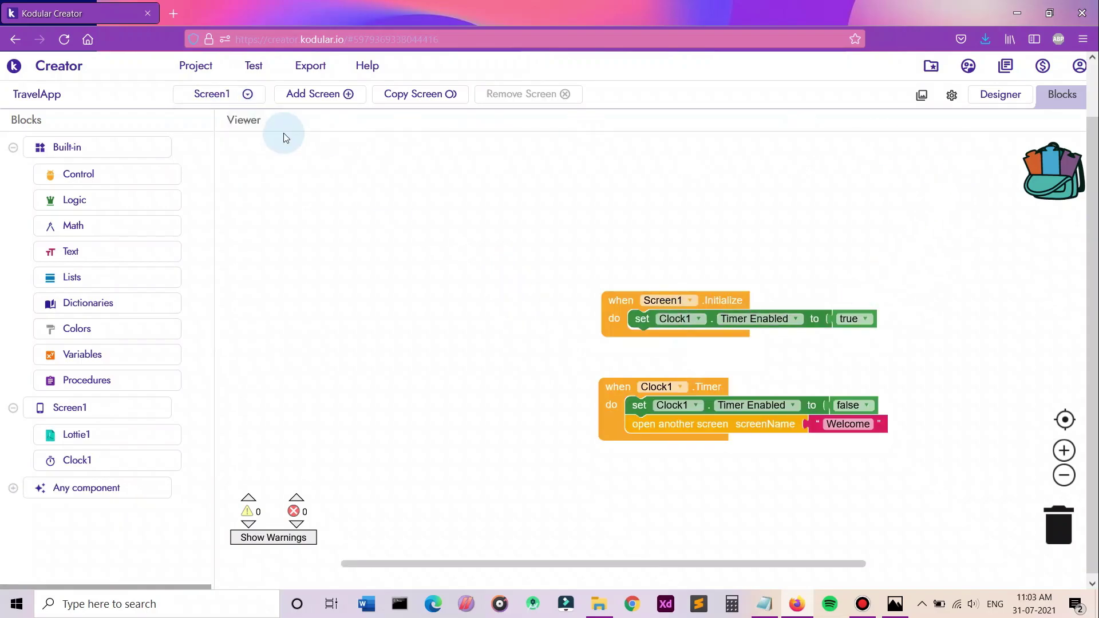
# Save the TravelApp project and switch to the Welcome screen.
pyautogui.click(223, 96)
pyautogui.click(196, 66)
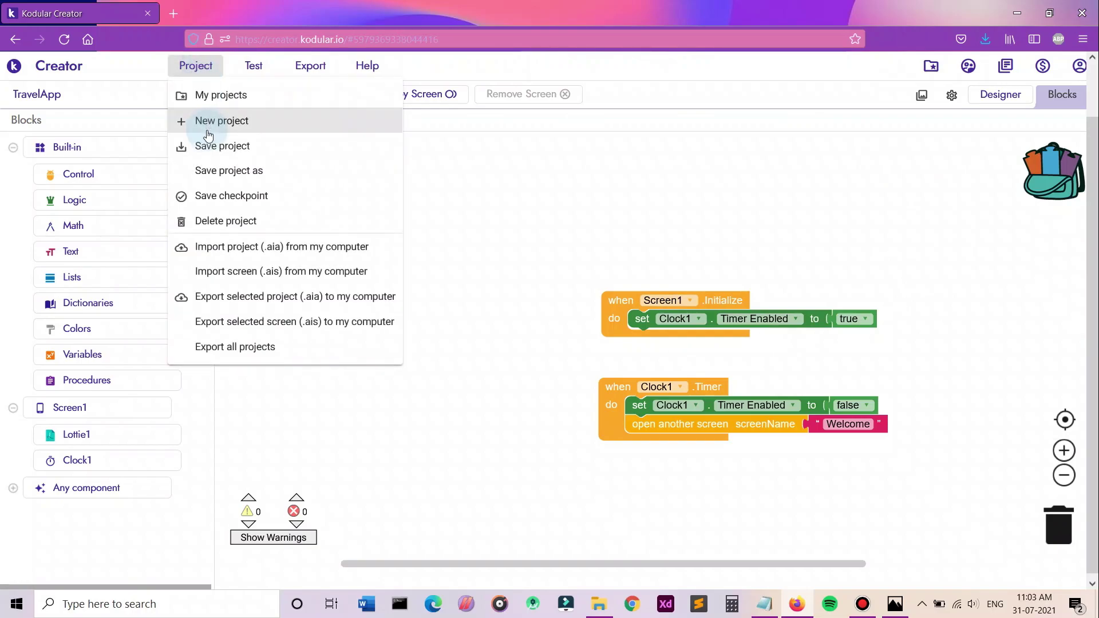
pyautogui.click(209, 145)
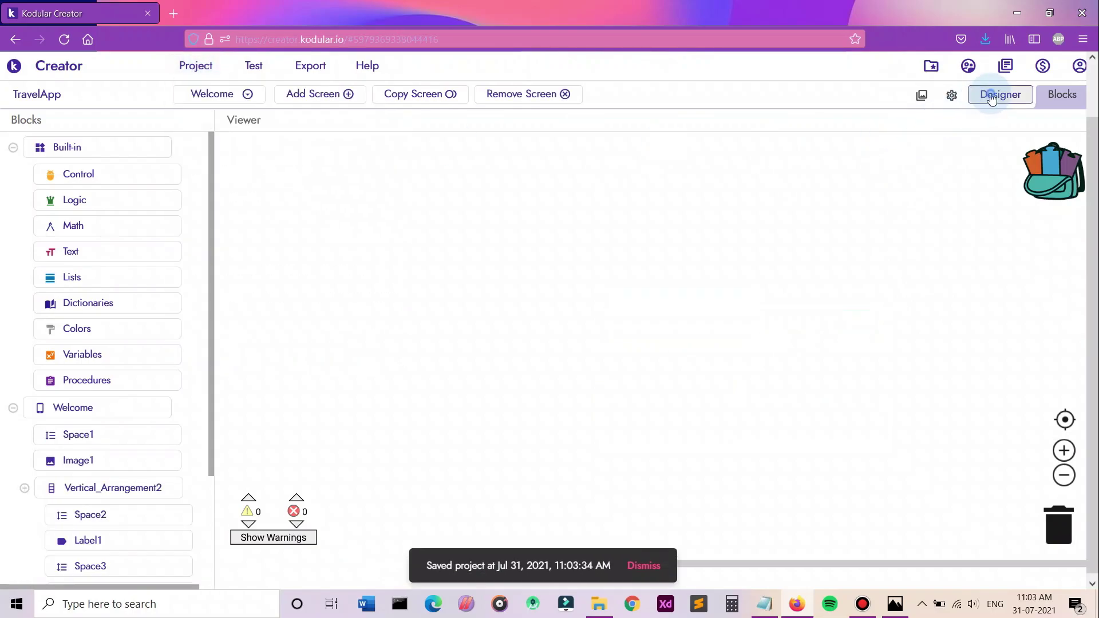
# Turn on the Full Clickable property of Card_View1 in the Welcome screen's design.
pyautogui.click(991, 96)
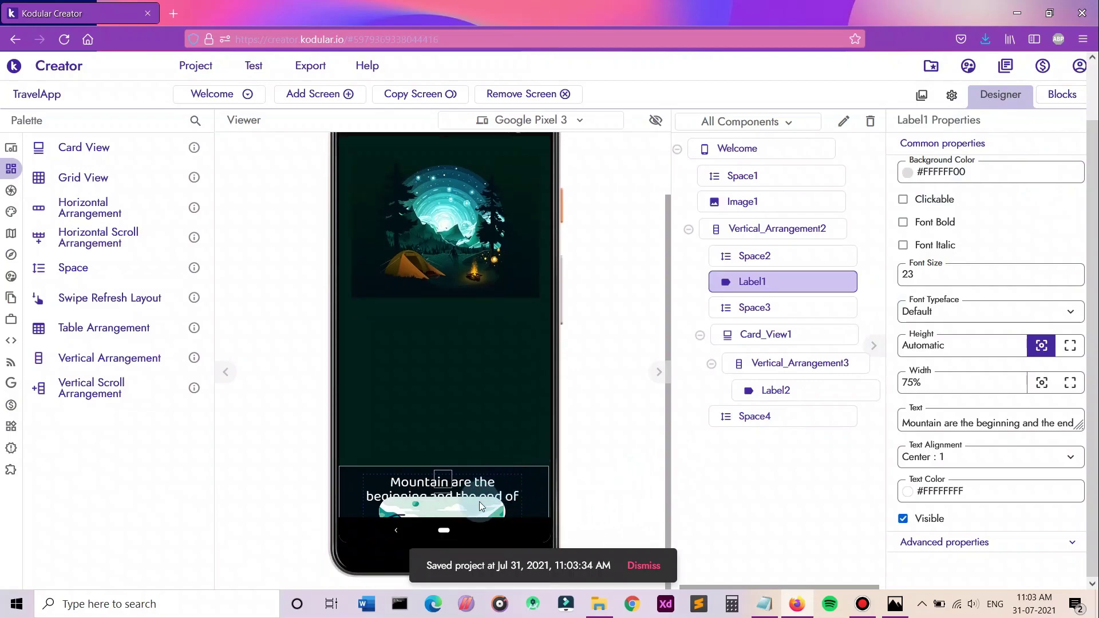
pyautogui.click(479, 502)
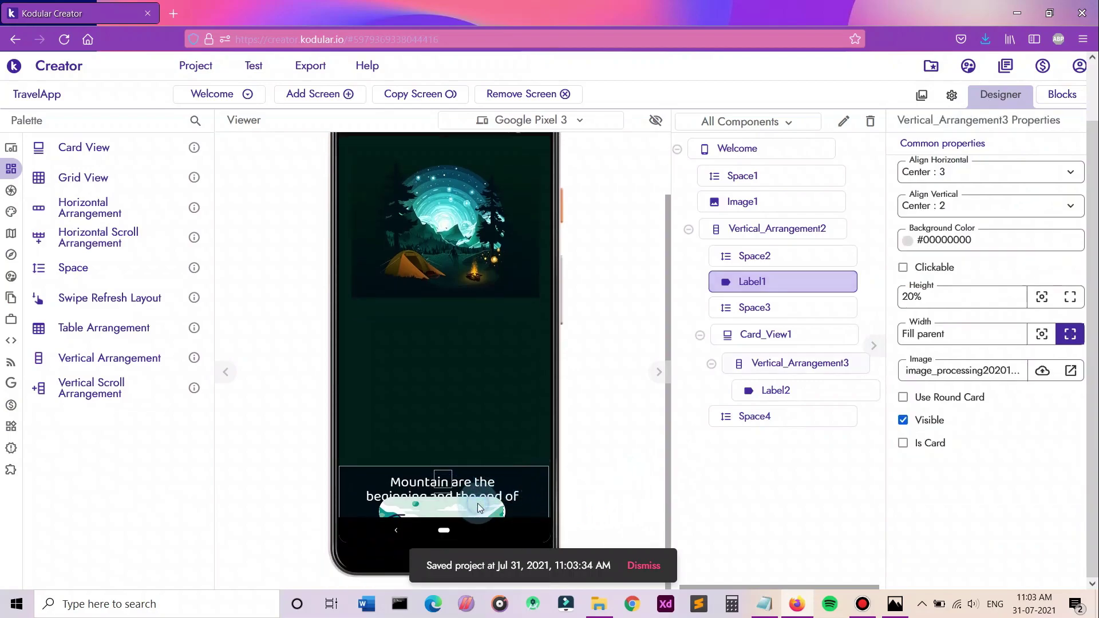
pyautogui.click(796, 333)
pyautogui.click(927, 488)
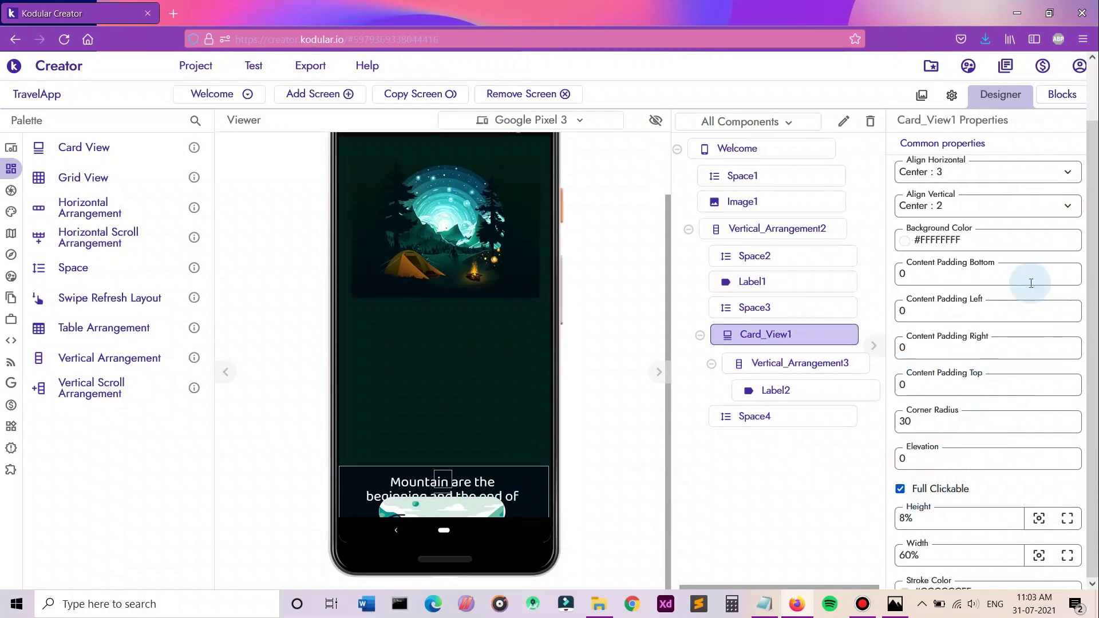
# Add a Click event block for Card_View1 to the Welcome screen's blocks.
pyautogui.click(1060, 94)
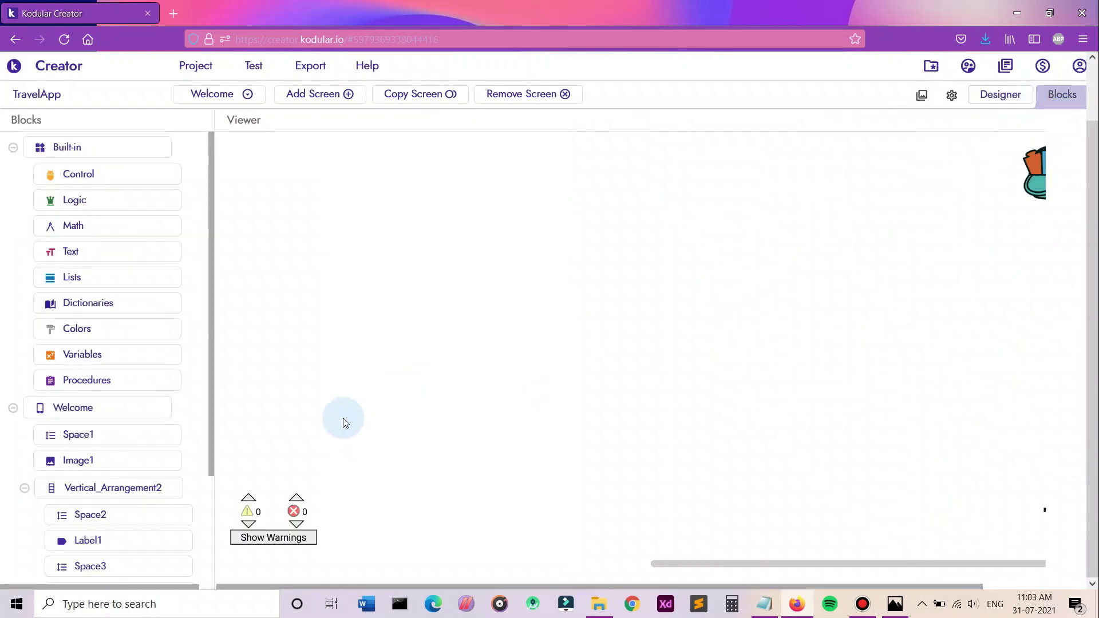
pyautogui.scroll(-2, 88, 486)
pyautogui.click(103, 461)
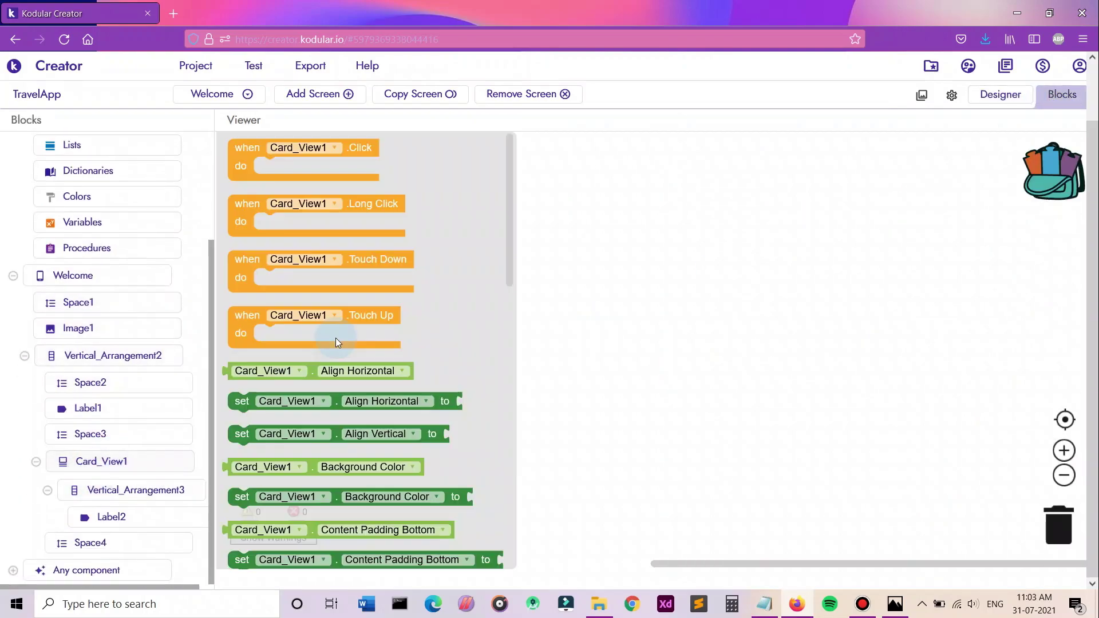
pyautogui.moveTo(240, 160); pyautogui.dragTo(436, 406)
# Place an open another screen block inside the Card_View1 Click event, with the text home as its screen name.
pyautogui.click(428, 412)
pyautogui.write('open an kther')
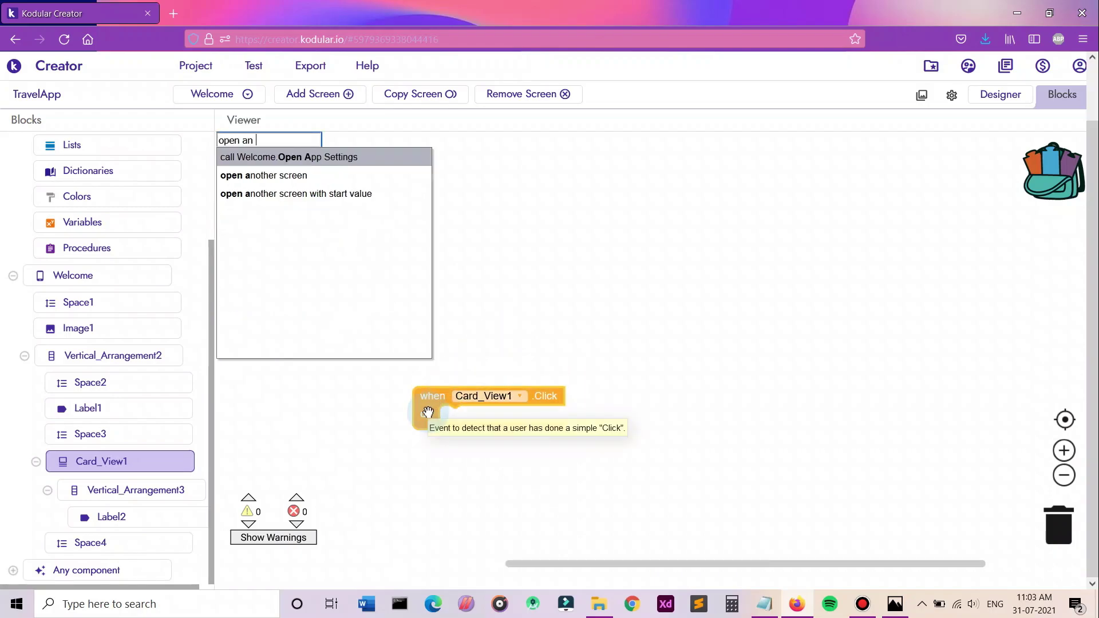
pyautogui.press('Return')
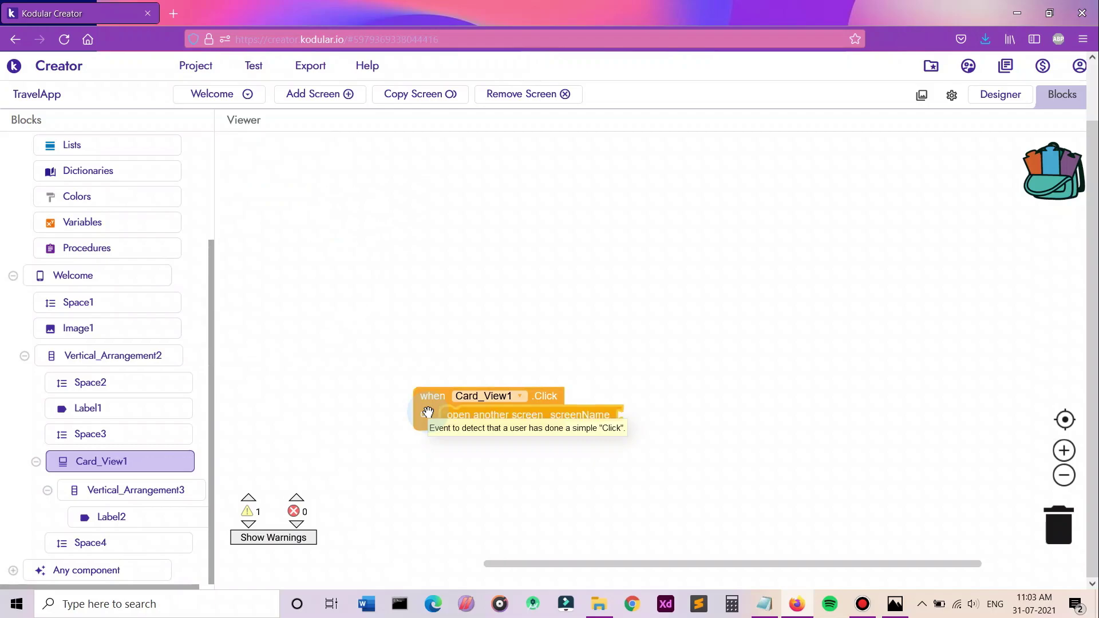
pyautogui.click(501, 424)
pyautogui.write('"home')
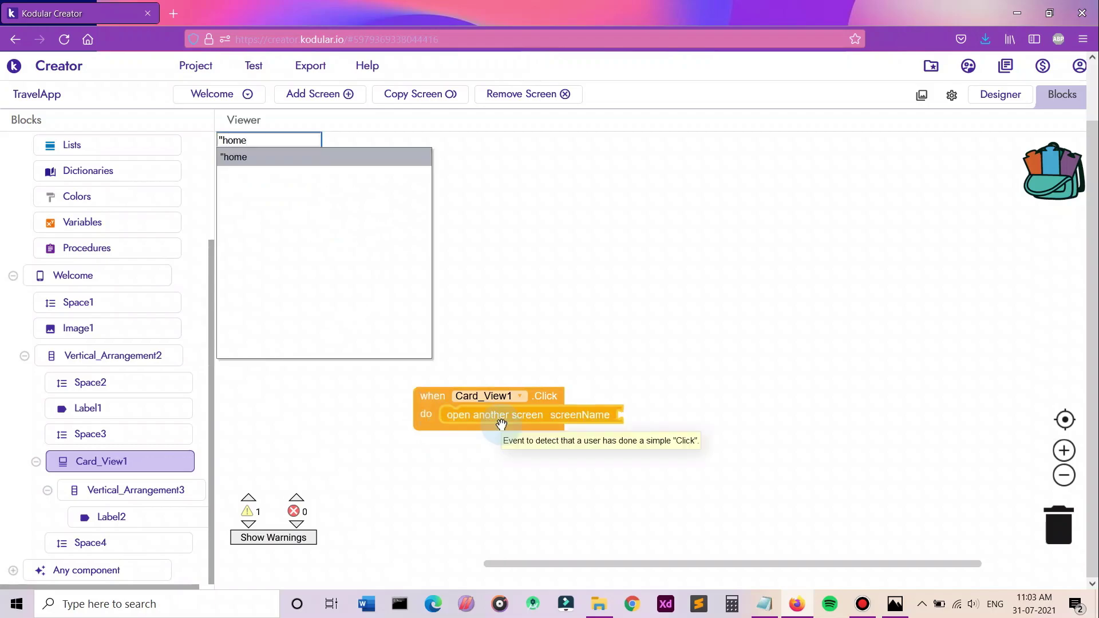
pyautogui.press('Return')
pyautogui.click(523, 251)
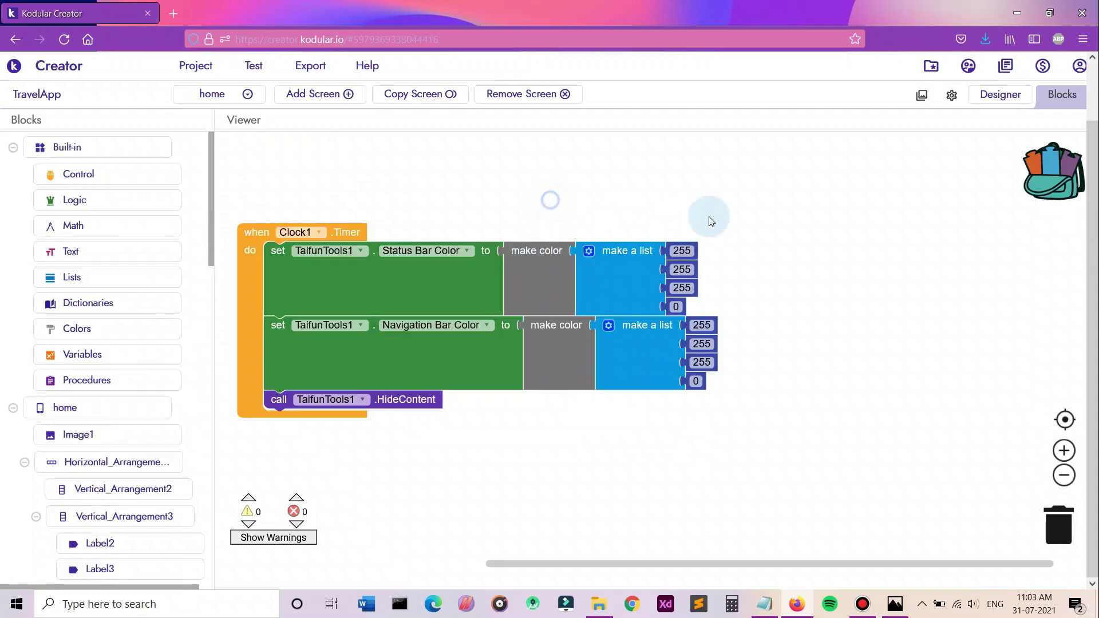
# Check the home screen's design and blocks, and save the project from its design view.
pyautogui.click(995, 96)
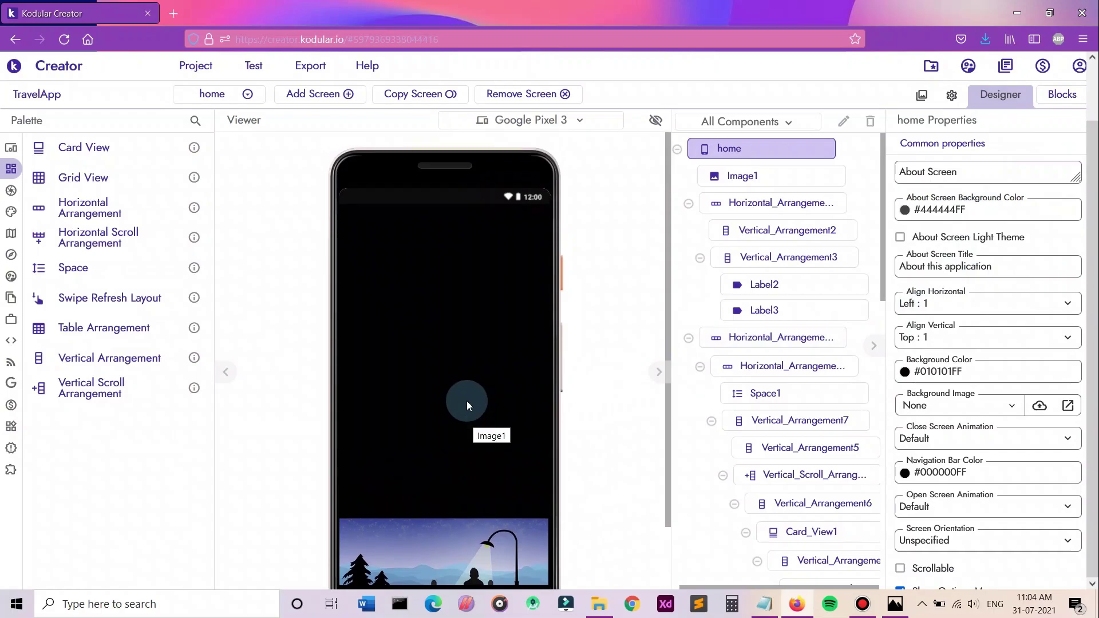
pyautogui.click(1060, 93)
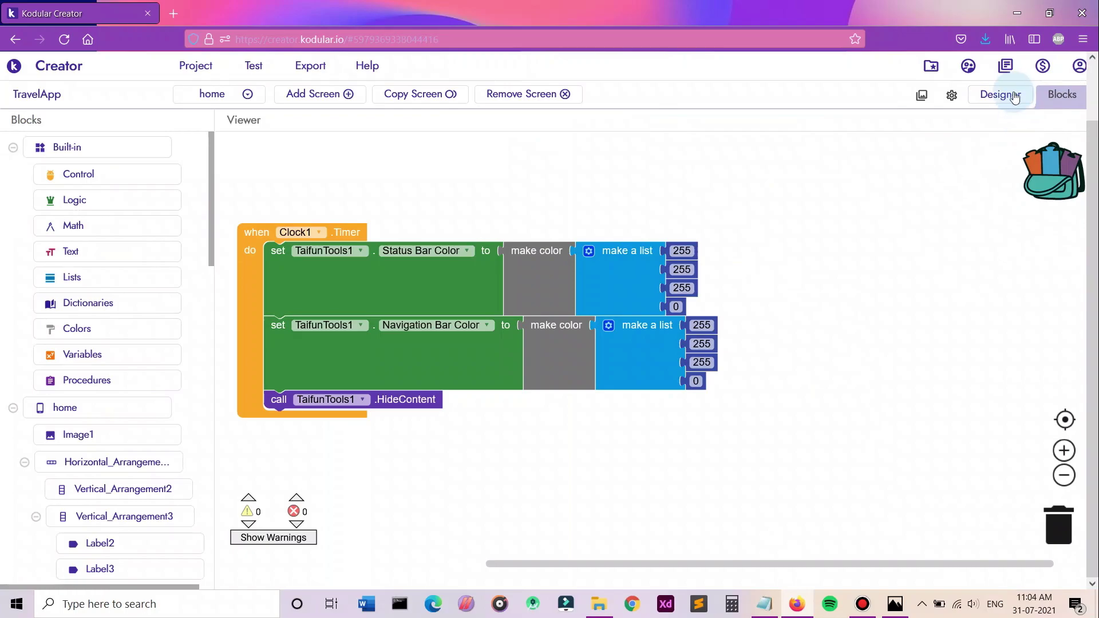
pyautogui.click(1011, 94)
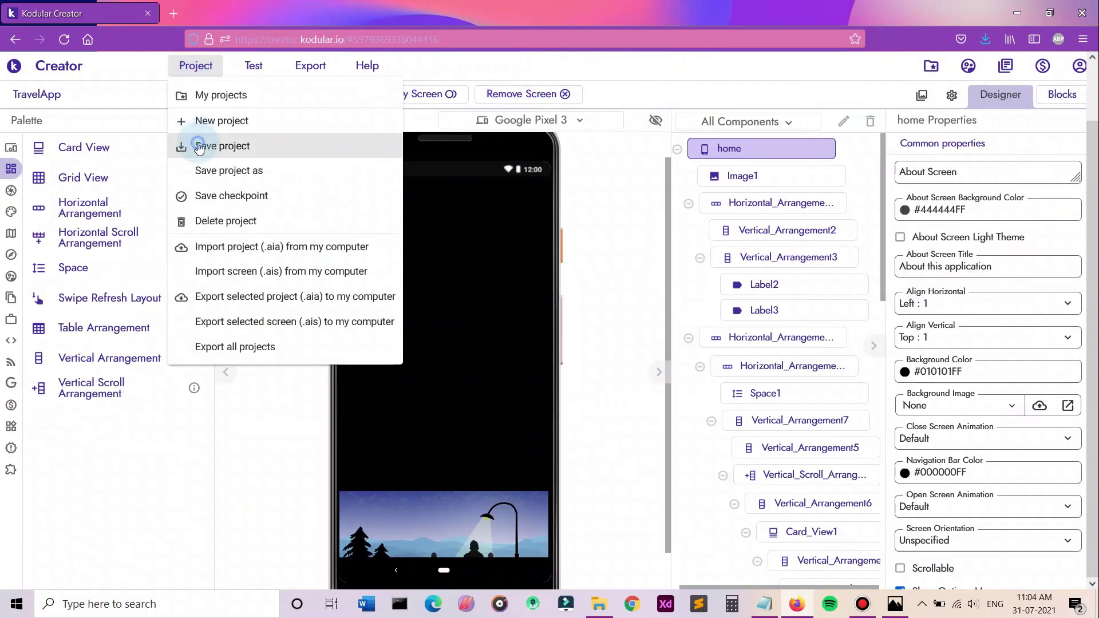
pyautogui.click(199, 147)
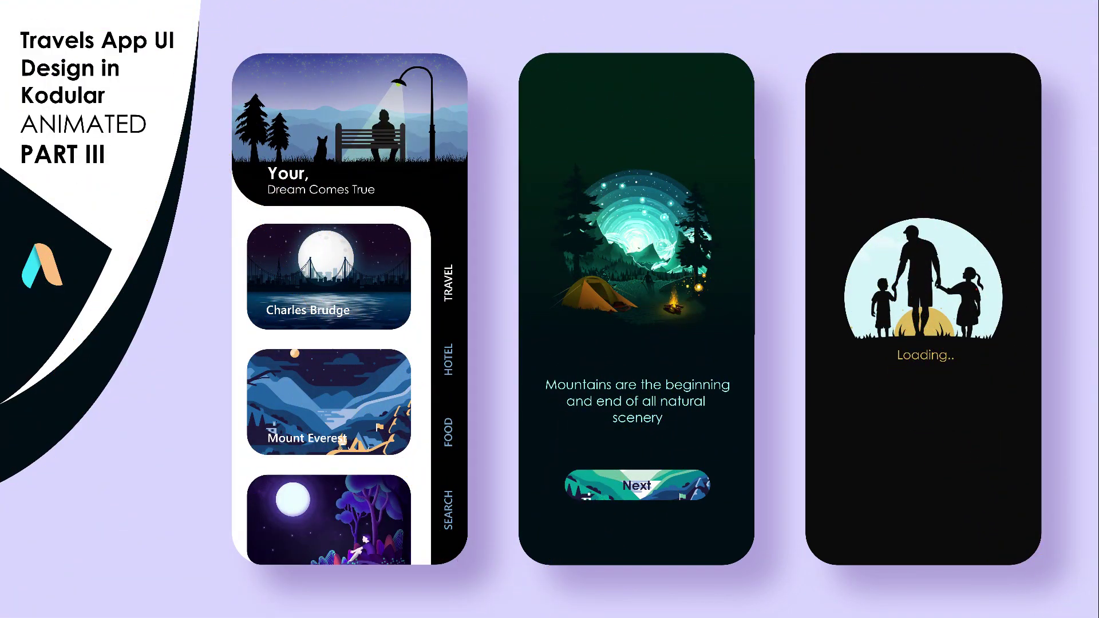